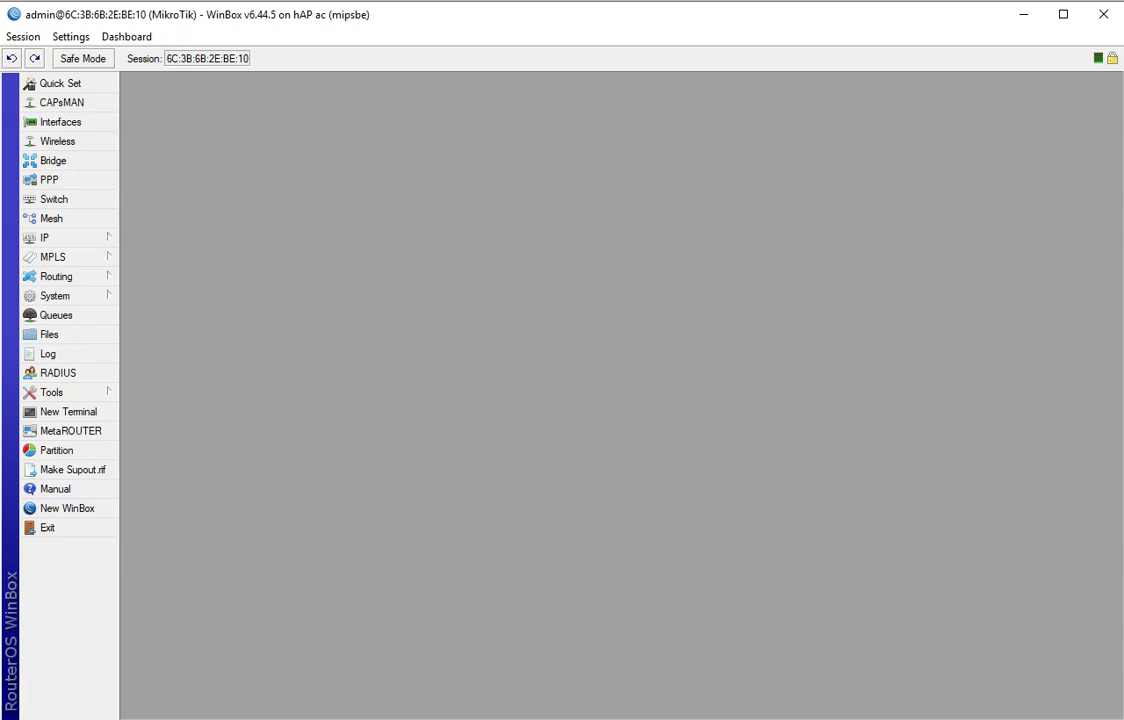
Step: Open the IP firewall's filter rules and reposition the window clear of the workspace centre
{"action": "left_click", "coordinate": [64, 240]}
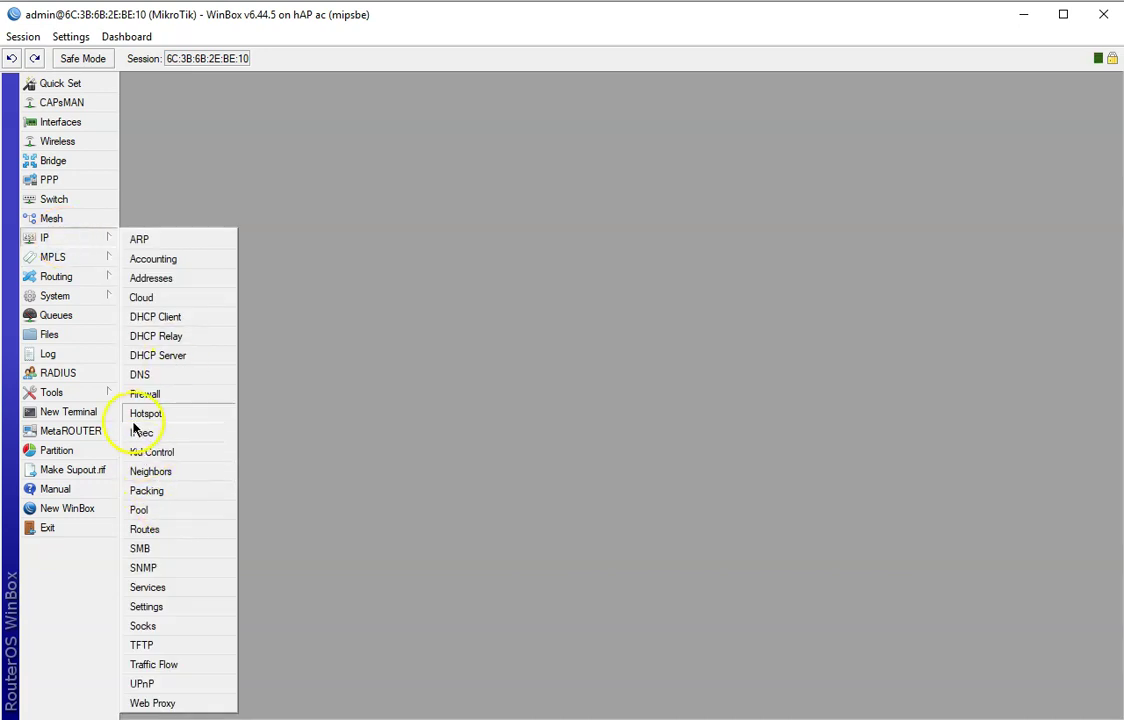
{"action": "left_click", "coordinate": [146, 394]}
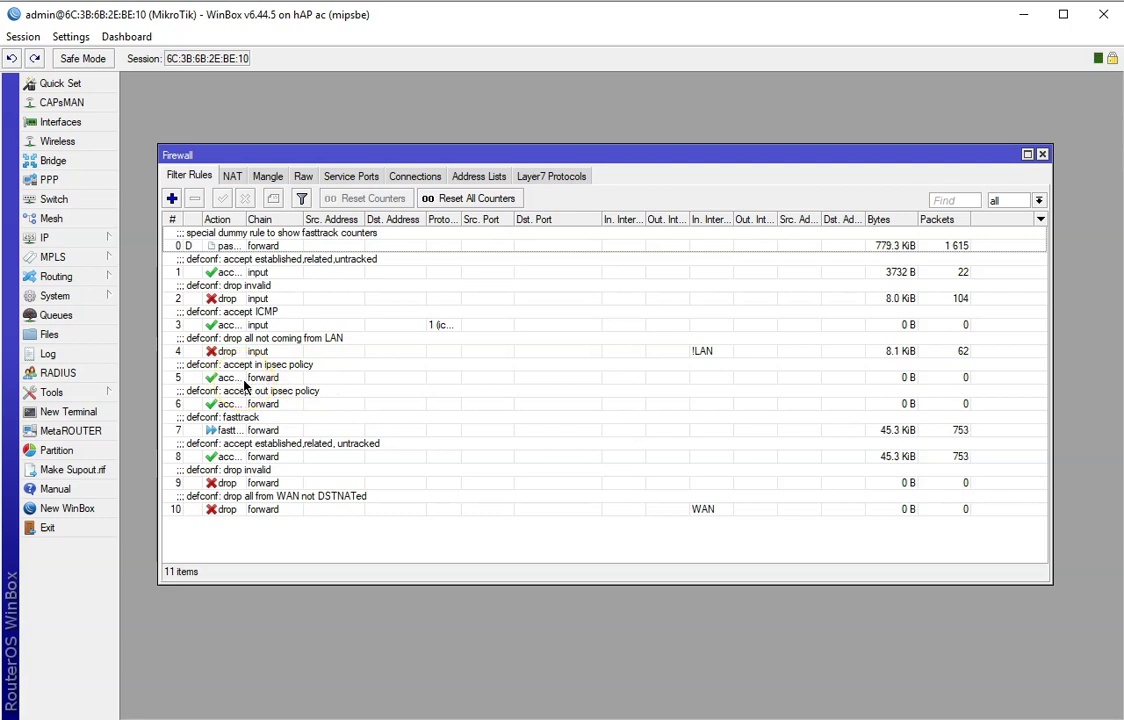
{"action": "left_click_drag", "start_coordinate": [291, 157], "coordinate": [255, 85]}
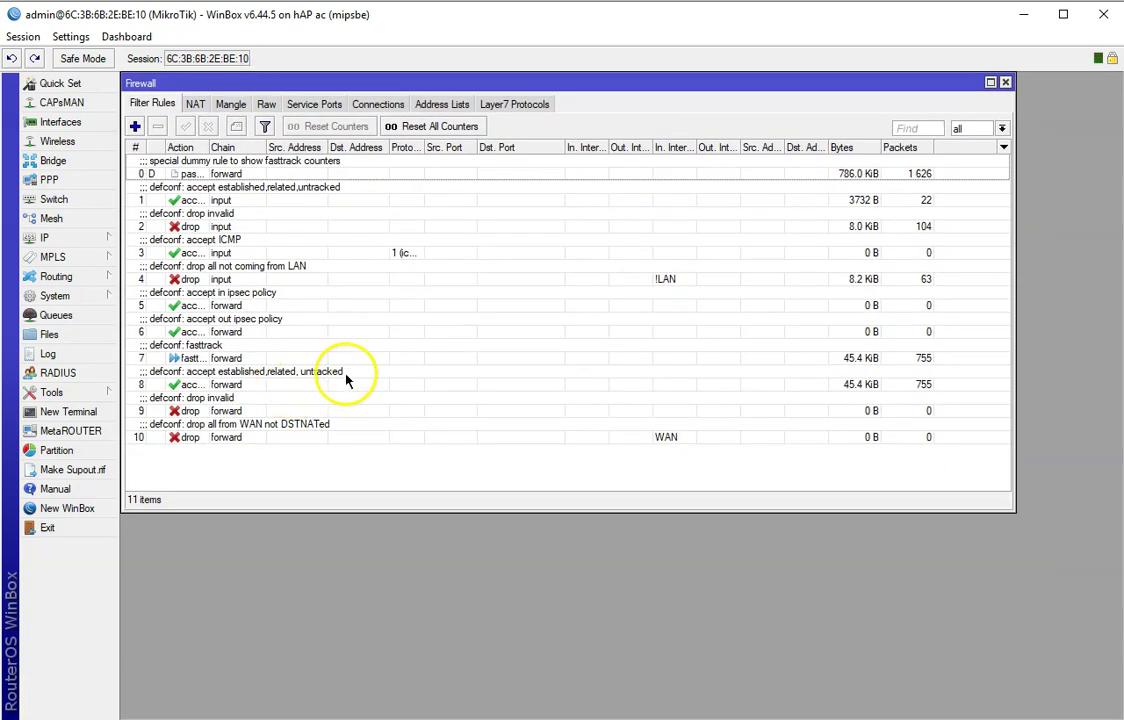
Step: Start a new firewall filter rule on the input chain that matches the udp protocol
{"action": "left_click", "coordinate": [135, 127]}
{"action": "left_click_drag", "start_coordinate": [508, 70], "coordinate": [278, 78]}
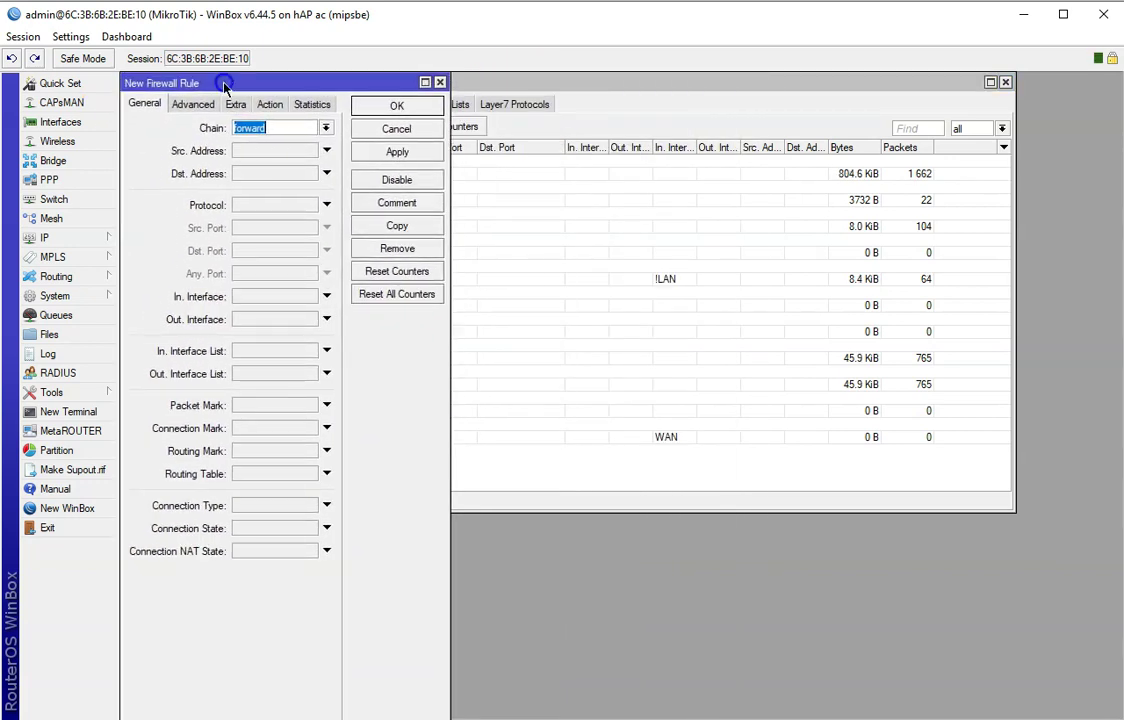
{"action": "left_click_drag", "start_coordinate": [447, 336], "coordinate": [593, 372]}
{"action": "left_click", "coordinate": [469, 127]}
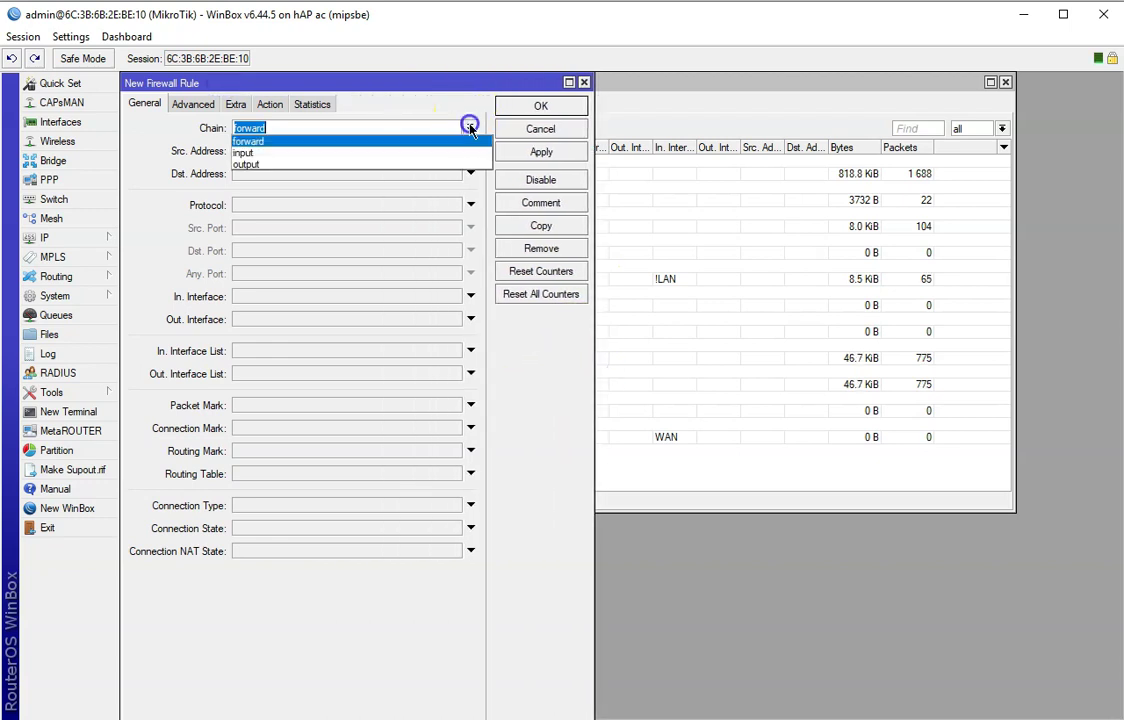
{"action": "left_click", "coordinate": [281, 155]}
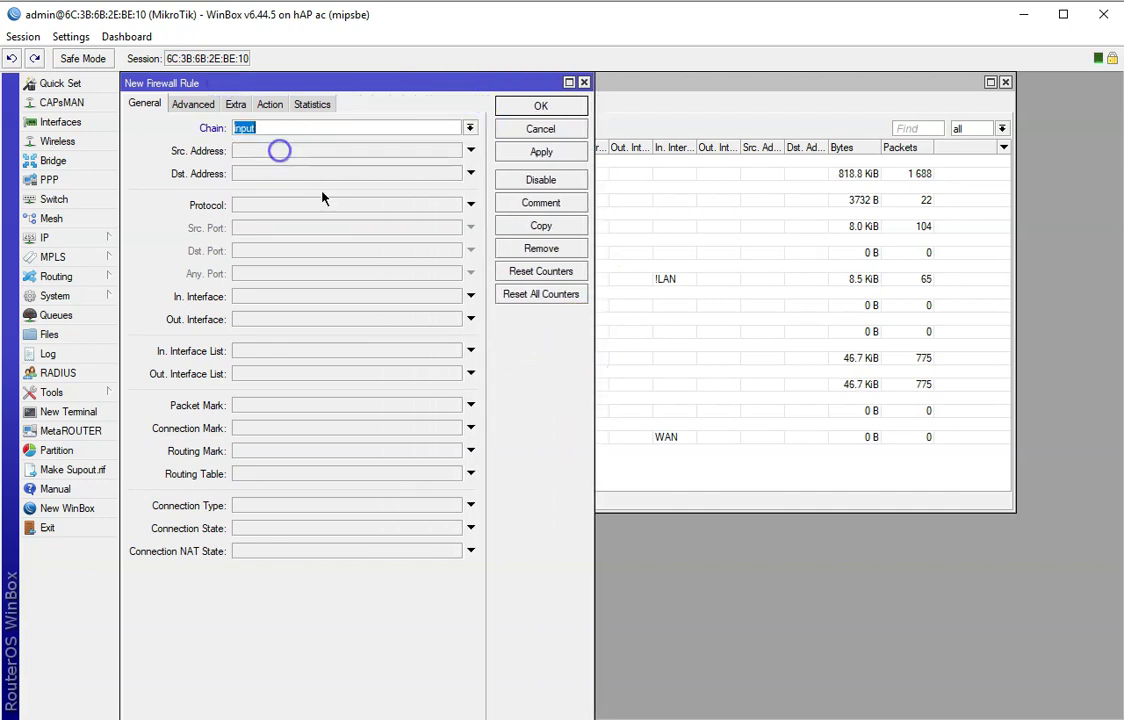
{"action": "left_click", "coordinate": [240, 205]}
{"action": "left_click", "coordinate": [453, 205]}
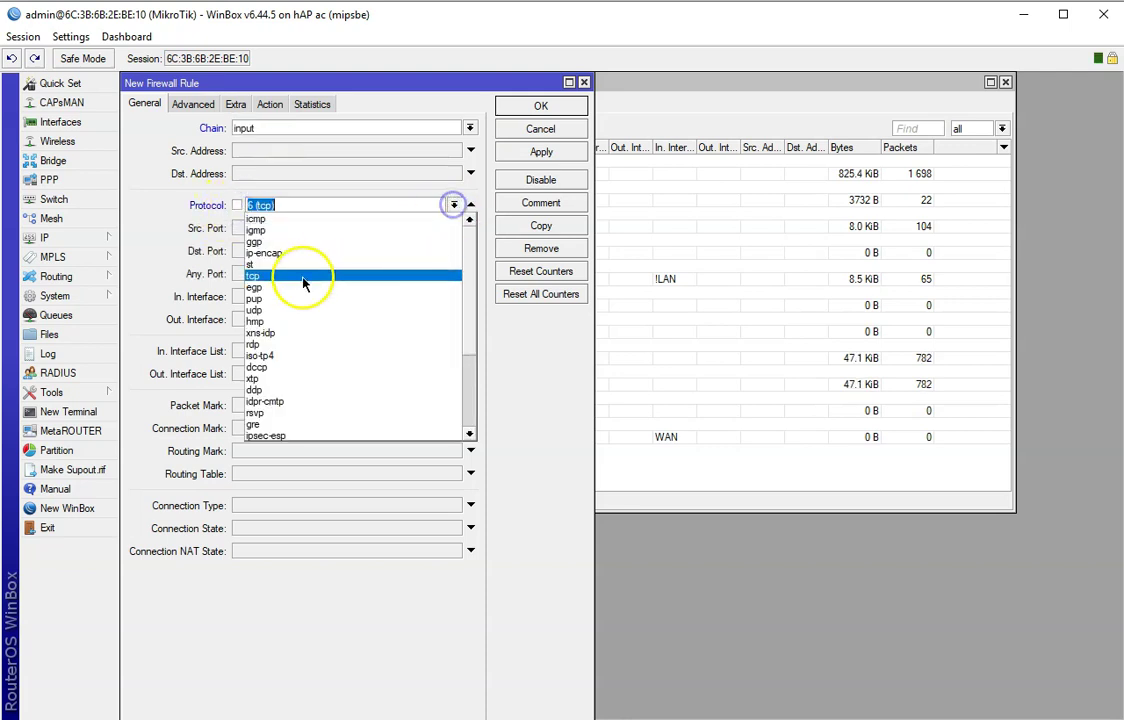
{"action": "left_click", "coordinate": [256, 310]}
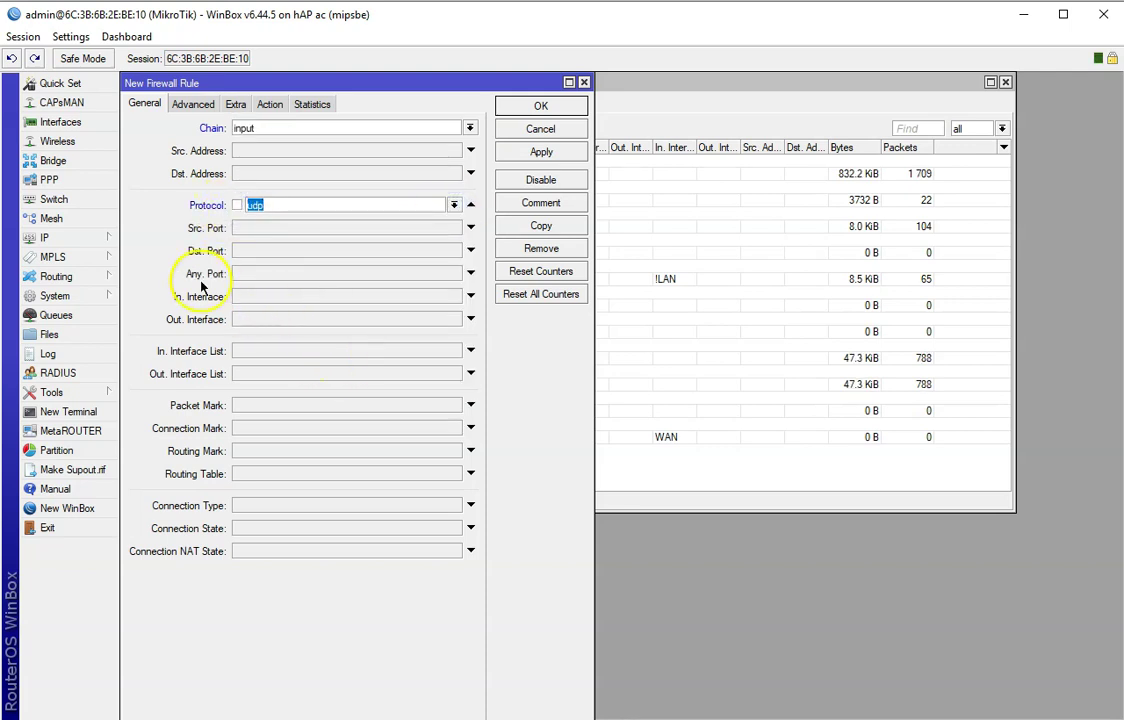
Step: Set the rule's destination ports to 500,4500,1701 and its incoming interface list to WAN
{"action": "left_click", "coordinate": [256, 251]}
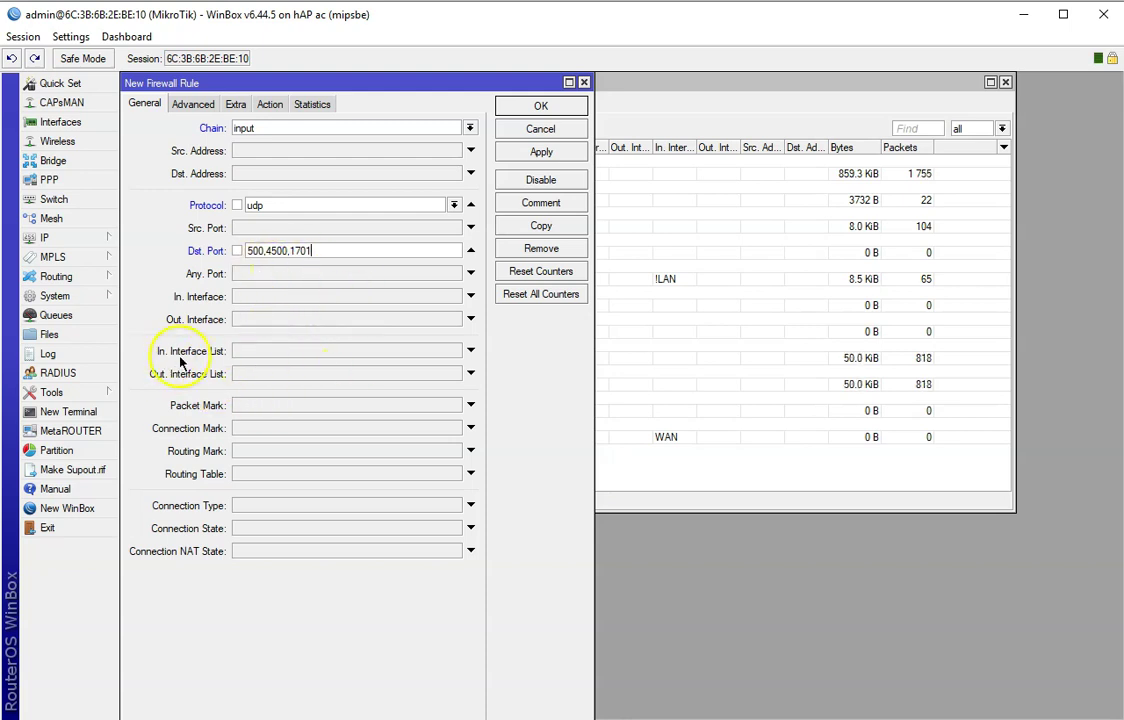
{"action": "left_click", "coordinate": [263, 351]}
{"action": "left_click", "coordinate": [454, 350]}
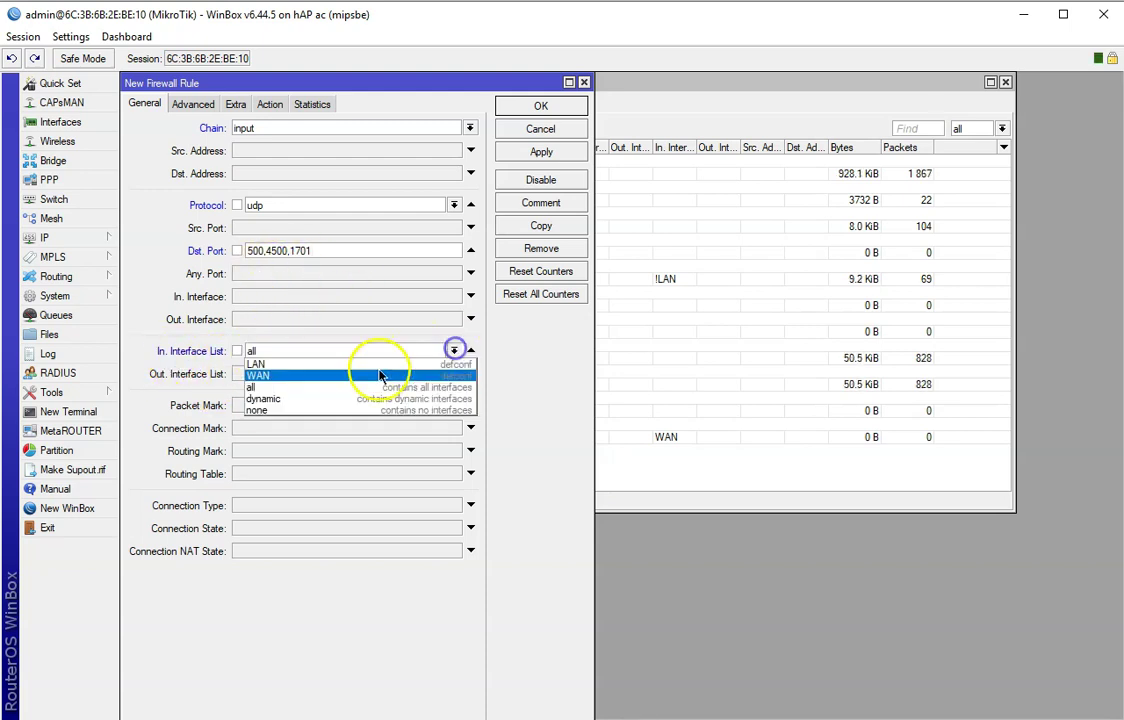
{"action": "left_click", "coordinate": [282, 381]}
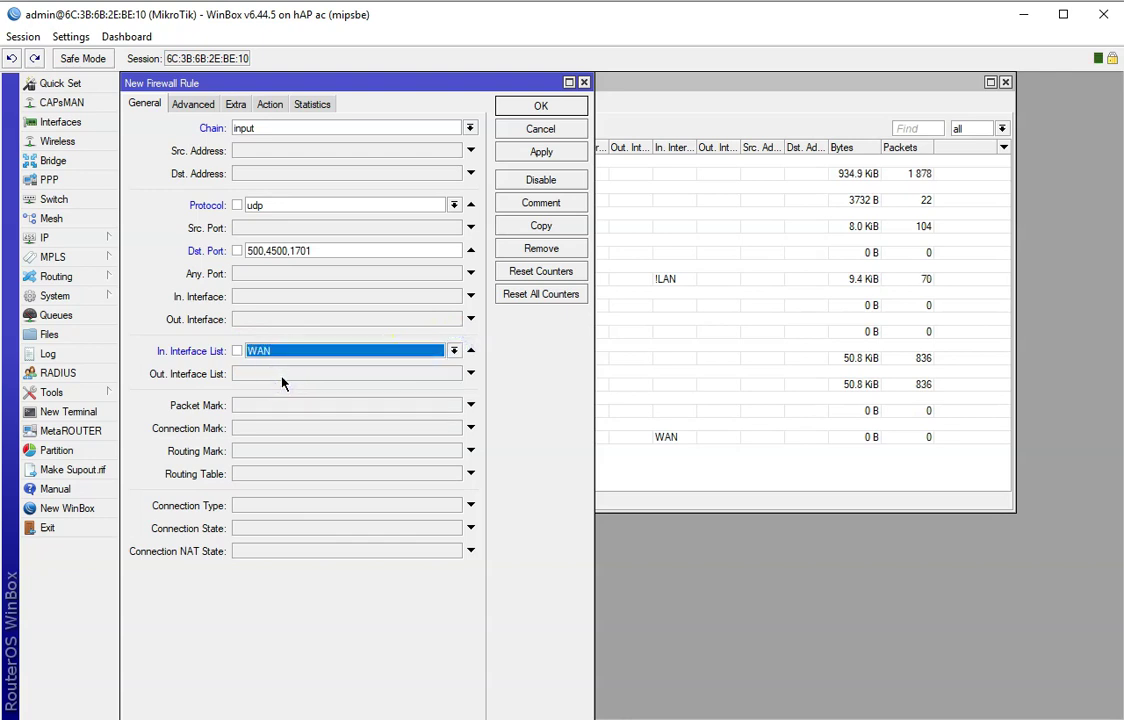
Step: Keep the rule's action as accept, comment it L2TP-IPSec with the comment text copied for reuse, and save the rule
{"action": "left_click", "coordinate": [270, 104]}
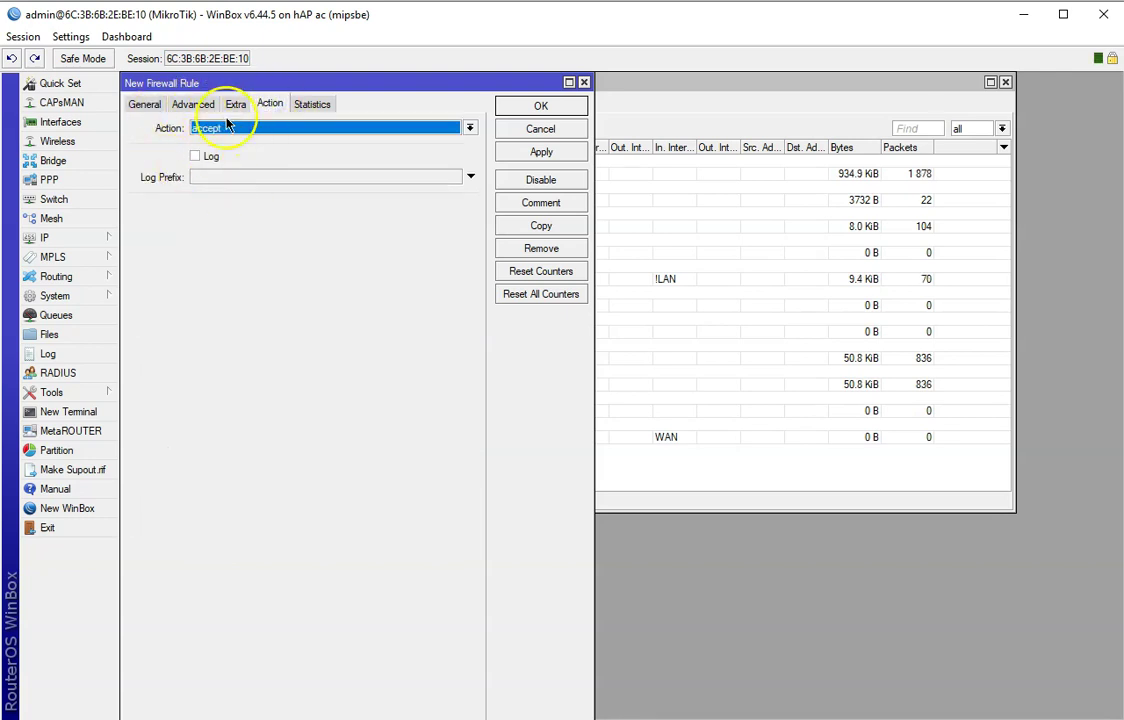
{"action": "left_click", "coordinate": [540, 205]}
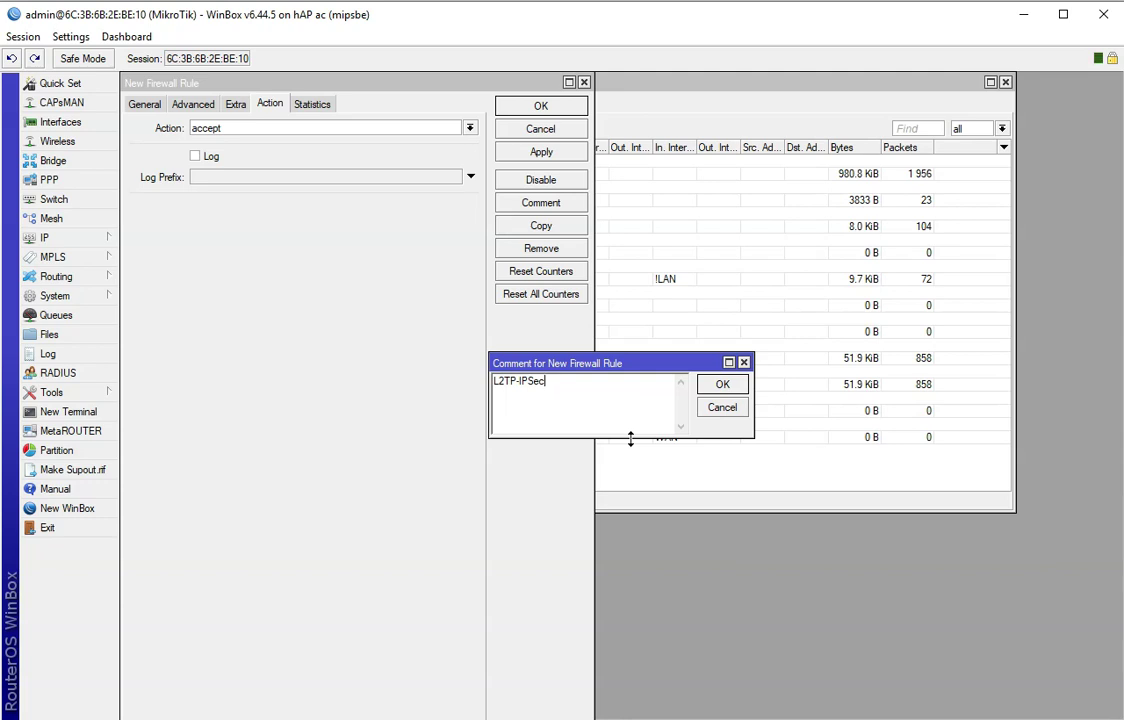
{"action": "left_click_drag", "start_coordinate": [553, 381], "coordinate": [494, 388]}
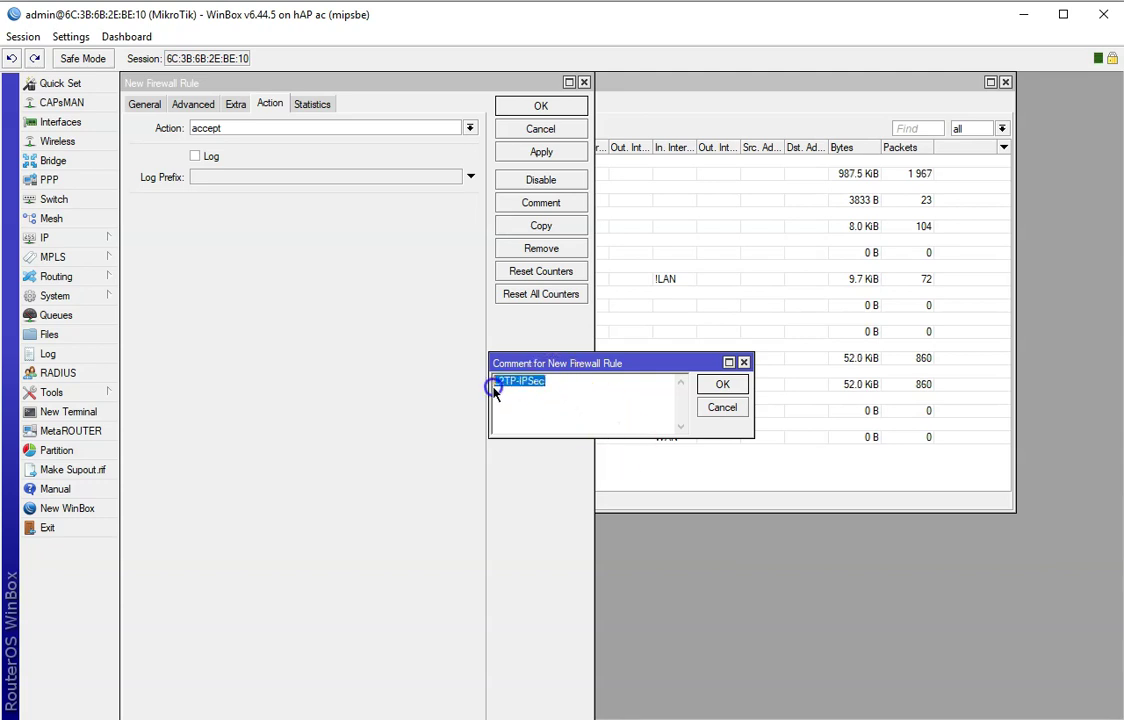
{"action": "right_click", "coordinate": [492, 387]}
{"action": "left_click", "coordinate": [585, 438]}
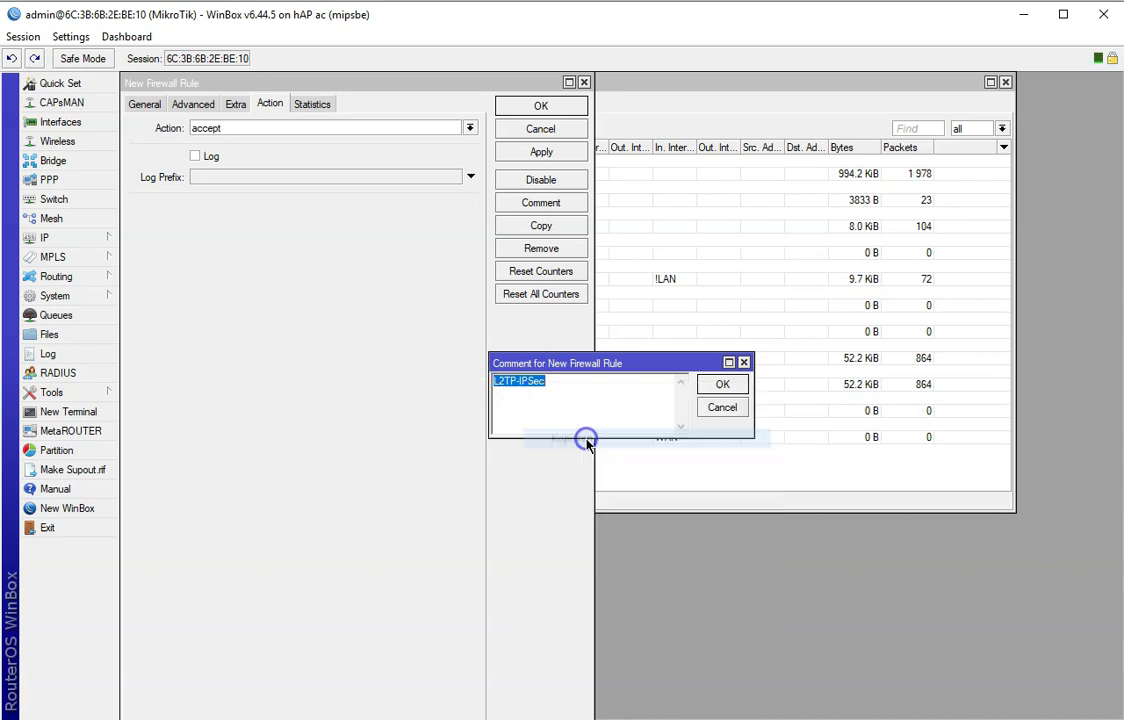
{"action": "left_click", "coordinate": [720, 386]}
{"action": "left_click", "coordinate": [555, 155]}
{"action": "left_click", "coordinate": [541, 107]}
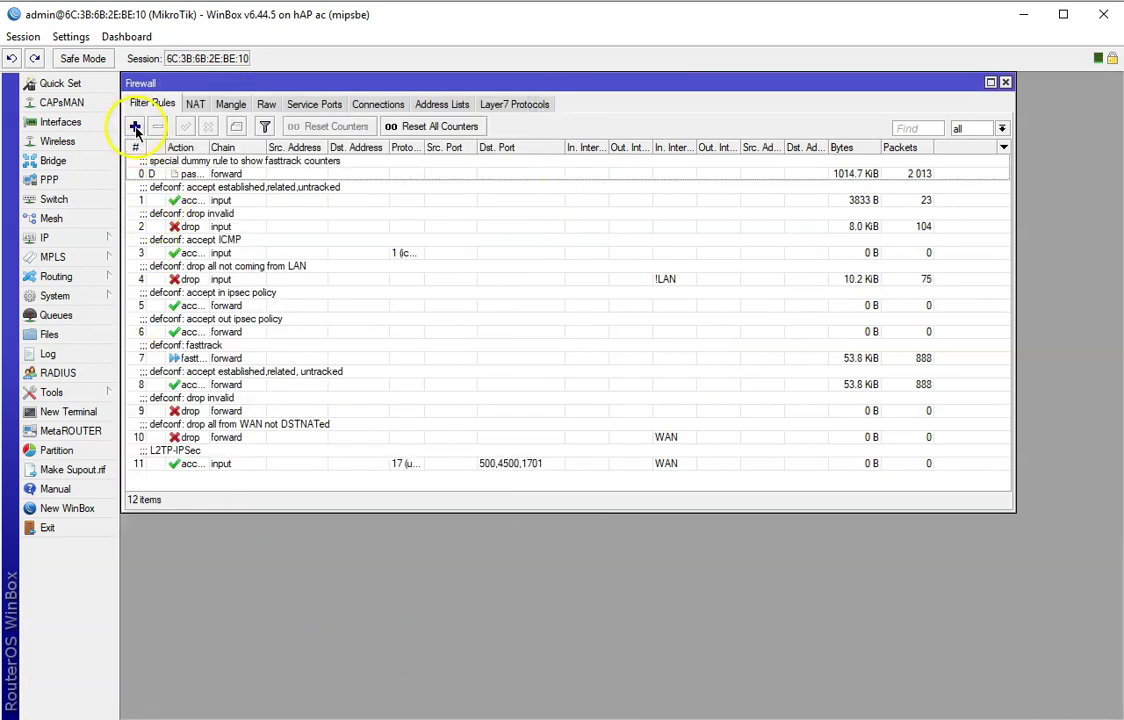
Step: Start a second filter rule on the input chain matching protocol ipsec-esp from the WAN incoming interface list
{"action": "left_click", "coordinate": [135, 128]}
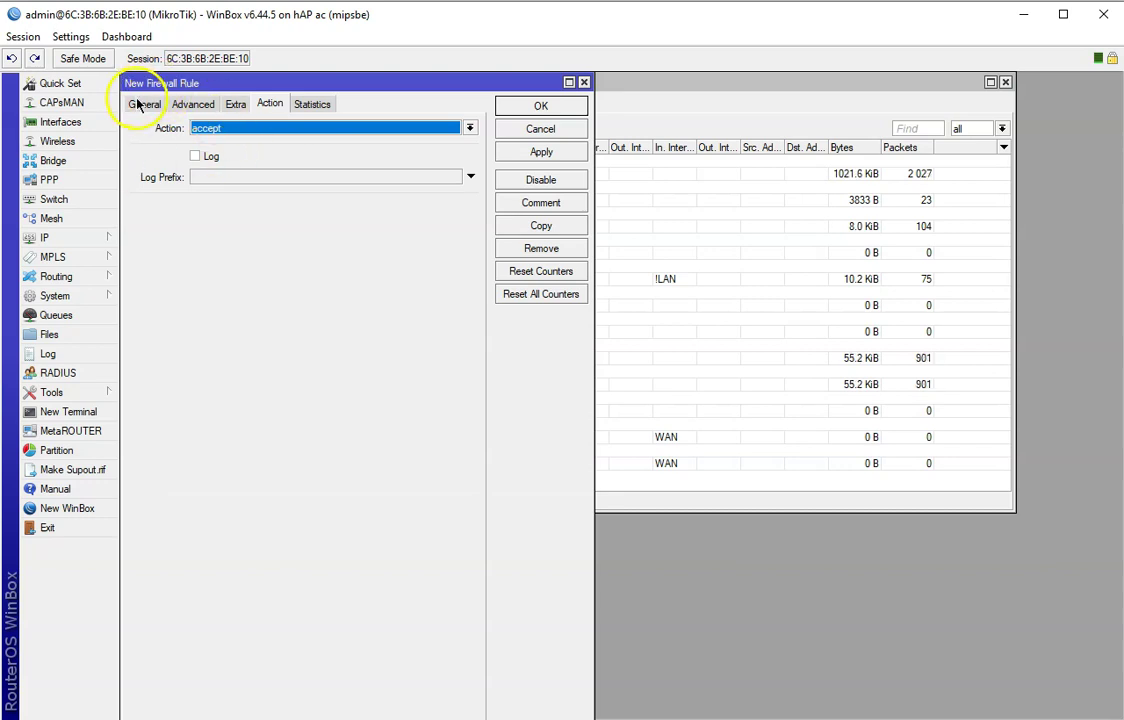
{"action": "left_click", "coordinate": [144, 103]}
{"action": "left_click", "coordinate": [467, 127]}
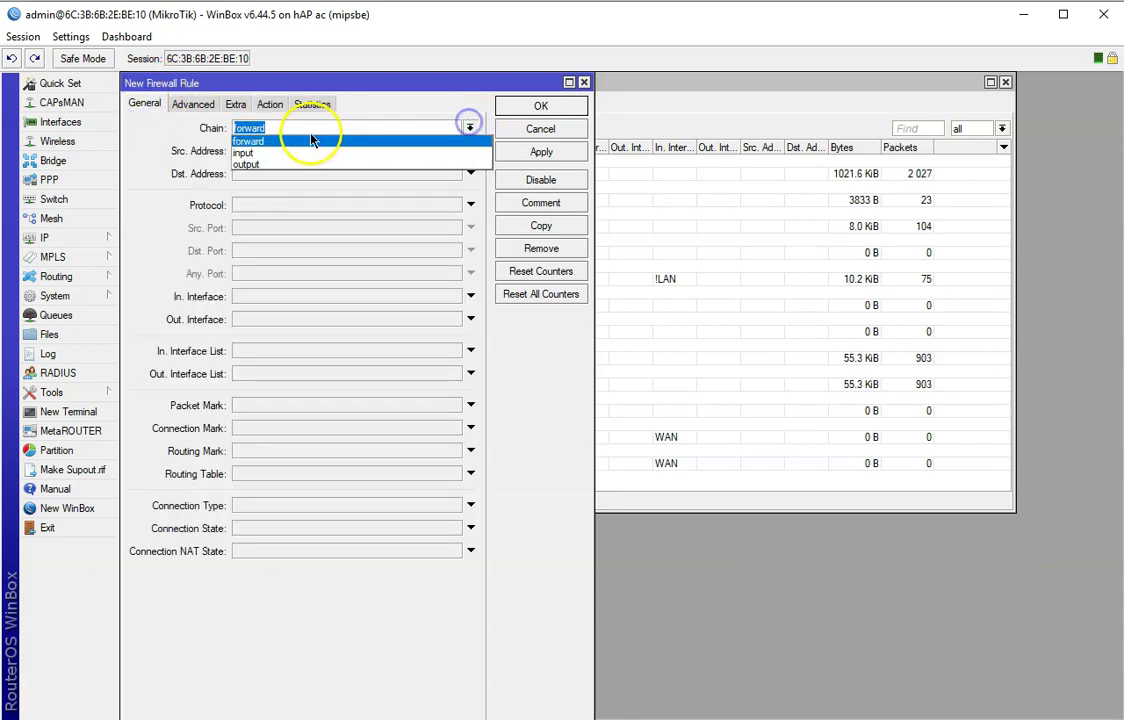
{"action": "left_click", "coordinate": [254, 155]}
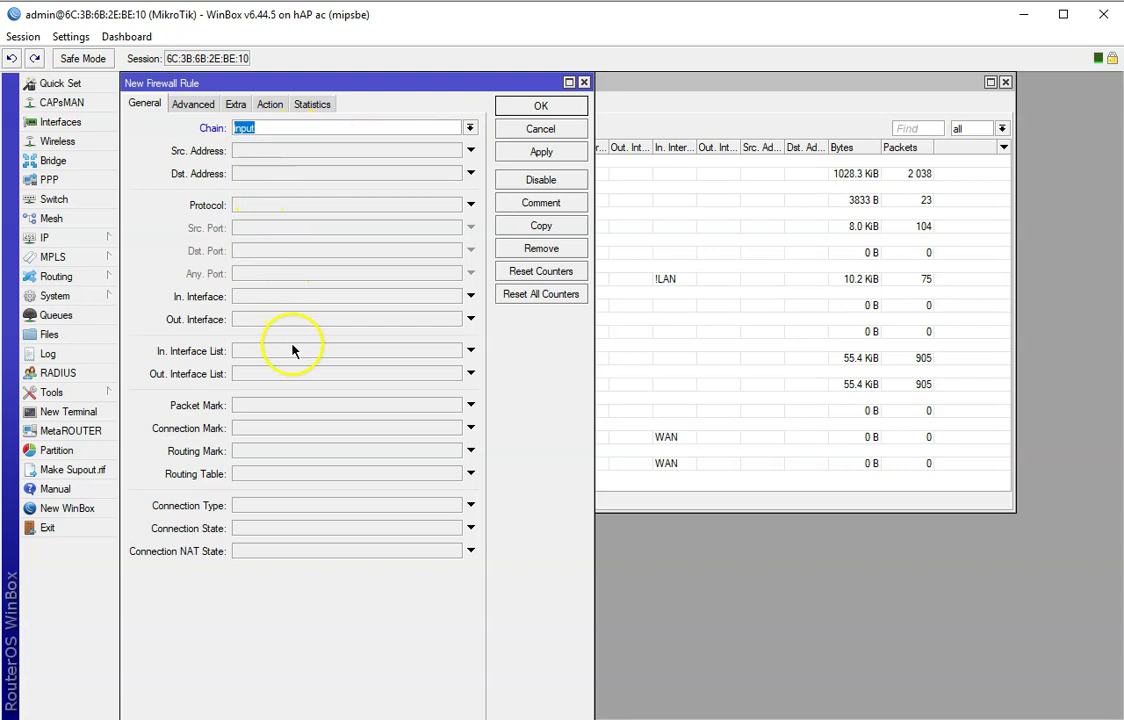
{"action": "left_click", "coordinate": [249, 207]}
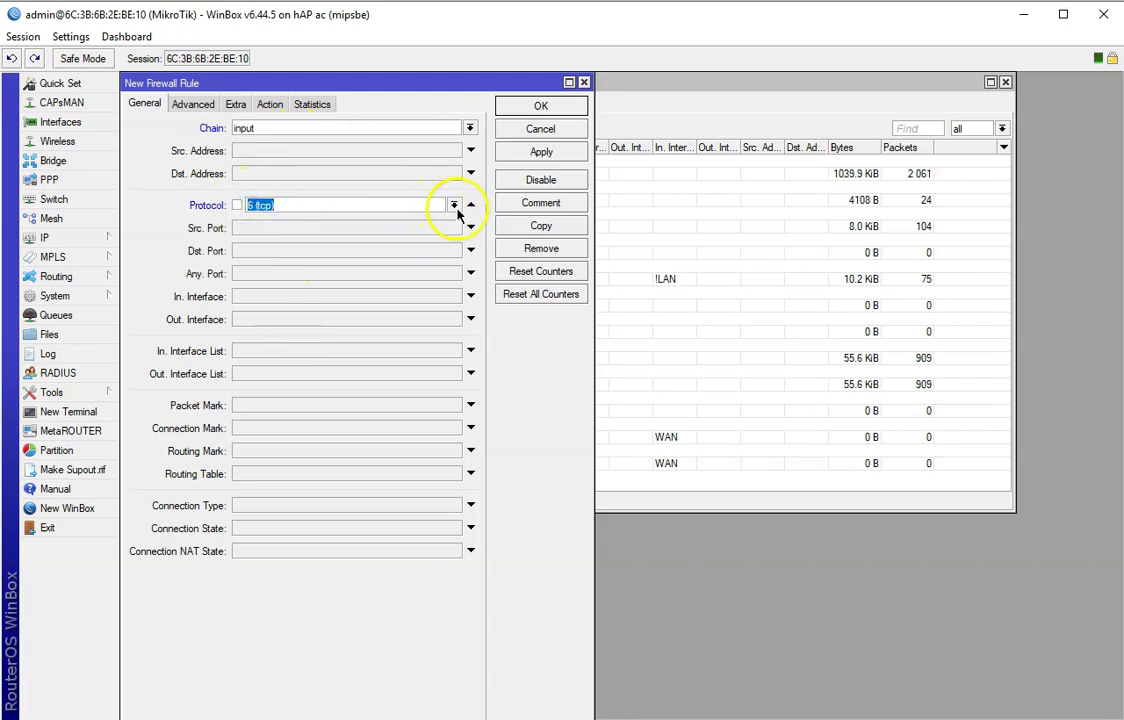
{"action": "left_click", "coordinate": [453, 205]}
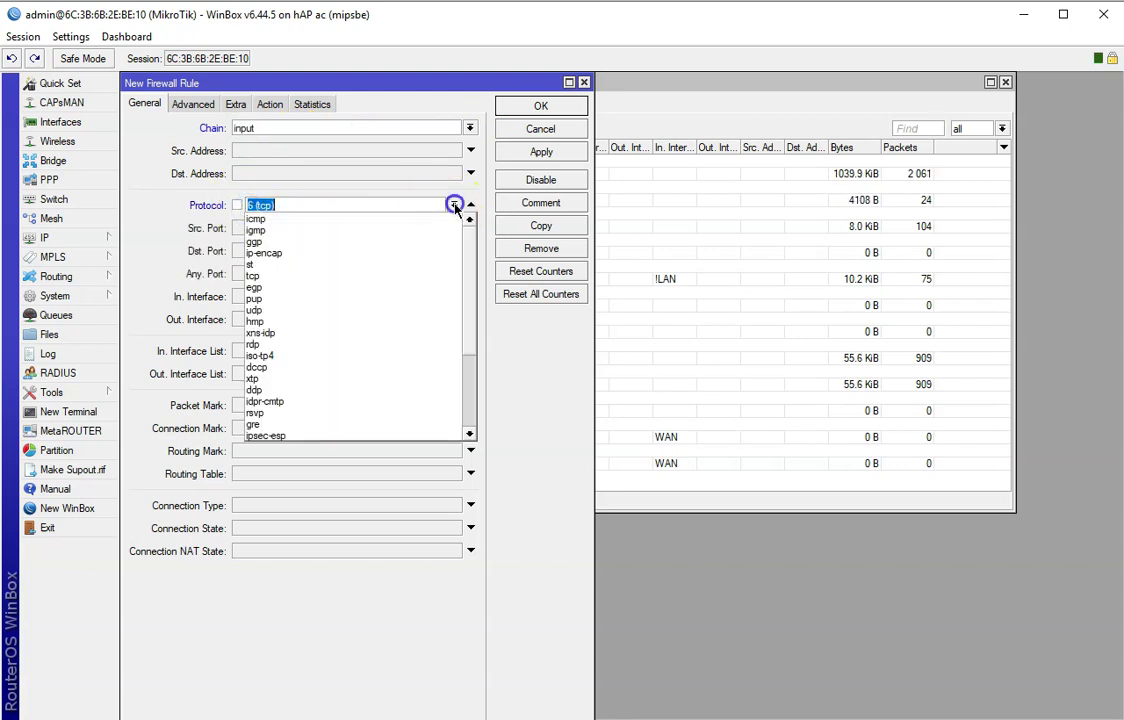
{"action": "left_click", "coordinate": [278, 438]}
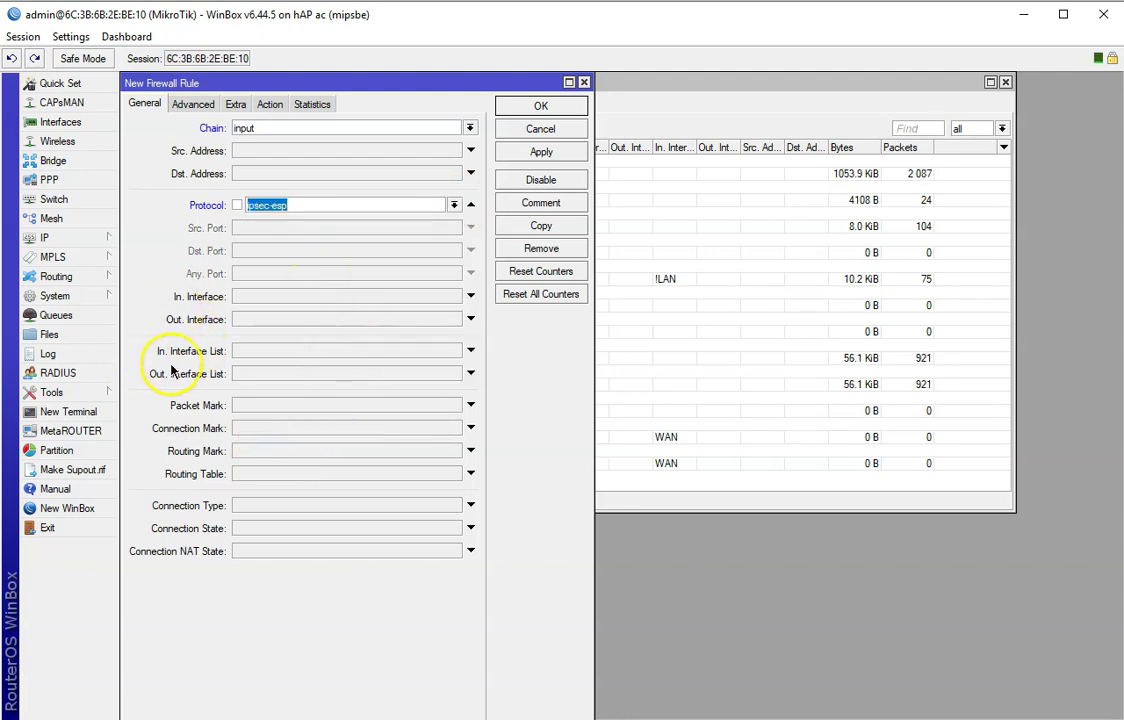
{"action": "left_click", "coordinate": [251, 352]}
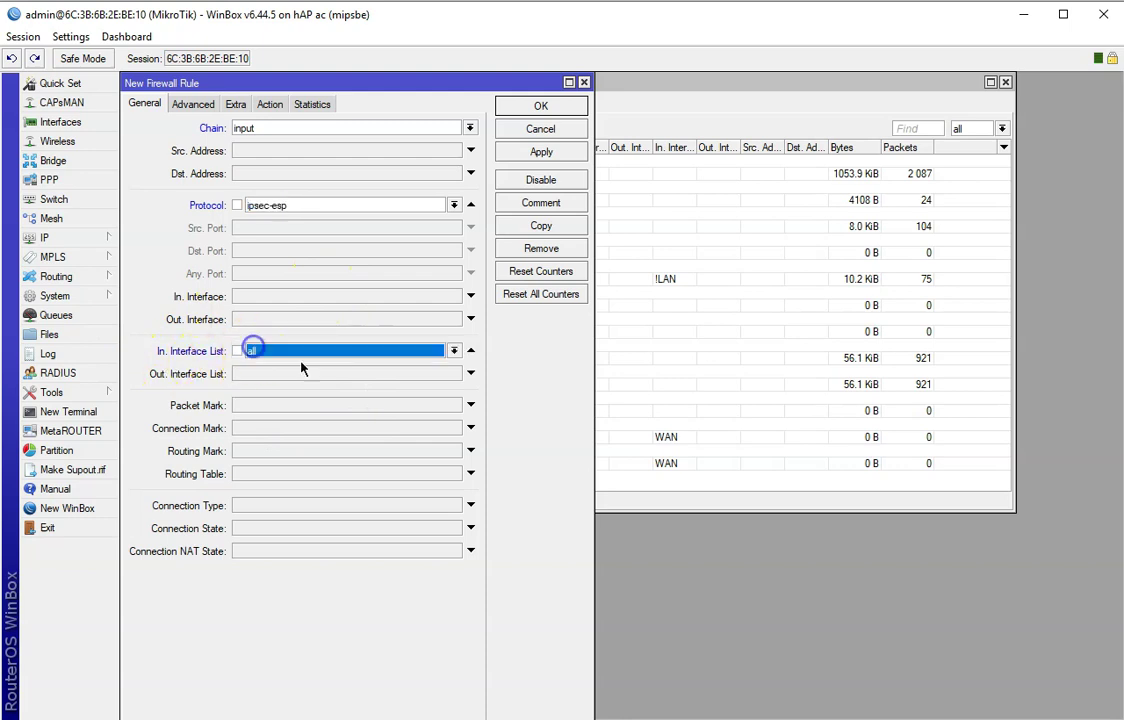
{"action": "left_click", "coordinate": [453, 352]}
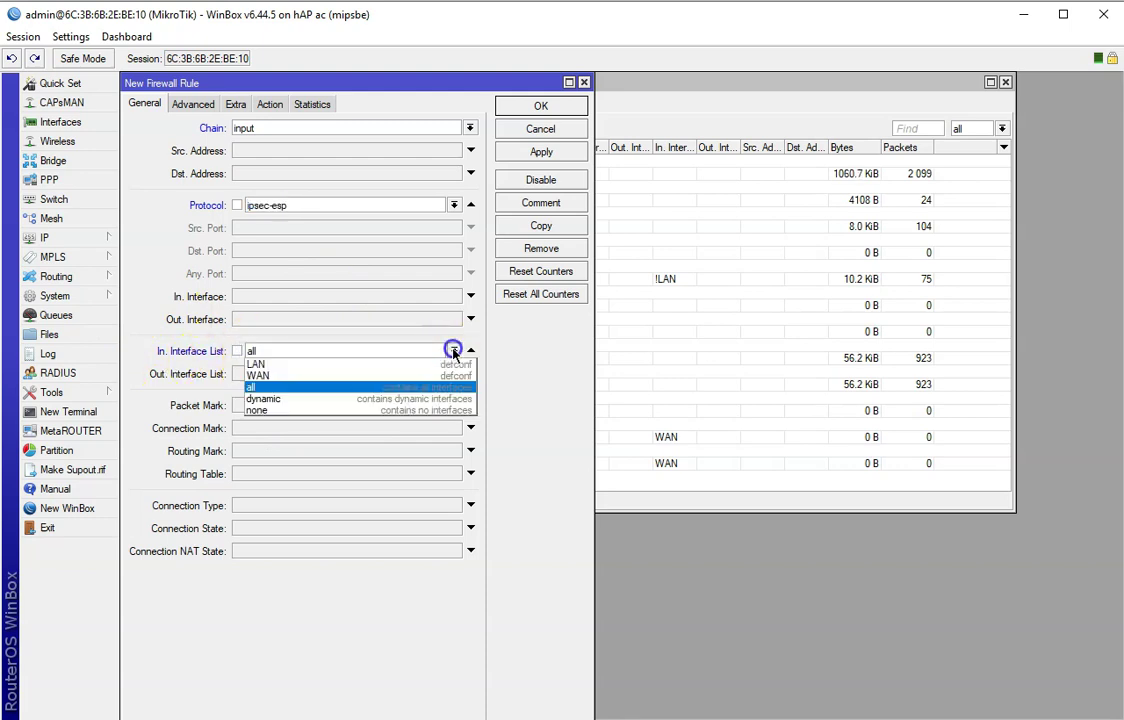
{"action": "left_click", "coordinate": [279, 376]}
Step: Keep the action as accept, paste L2TP-IPSec as the rule's comment, and save the ipsec-esp rule
{"action": "left_click", "coordinate": [269, 104]}
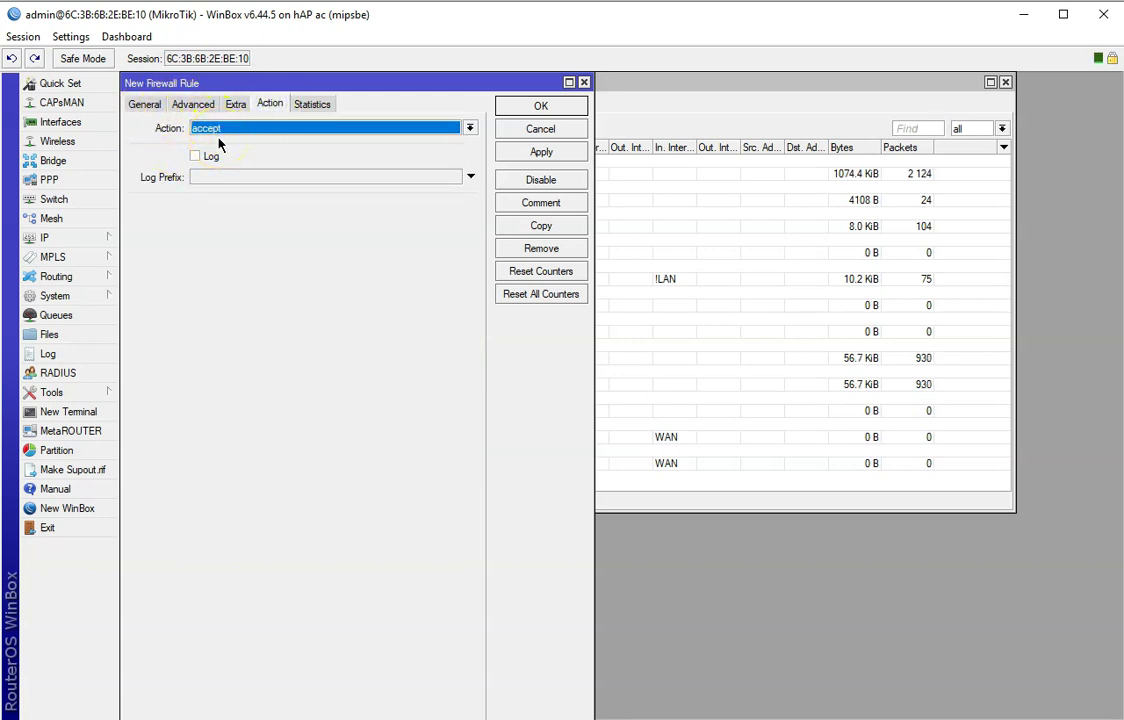
{"action": "left_click", "coordinate": [549, 208]}
{"action": "right_click", "coordinate": [505, 382]}
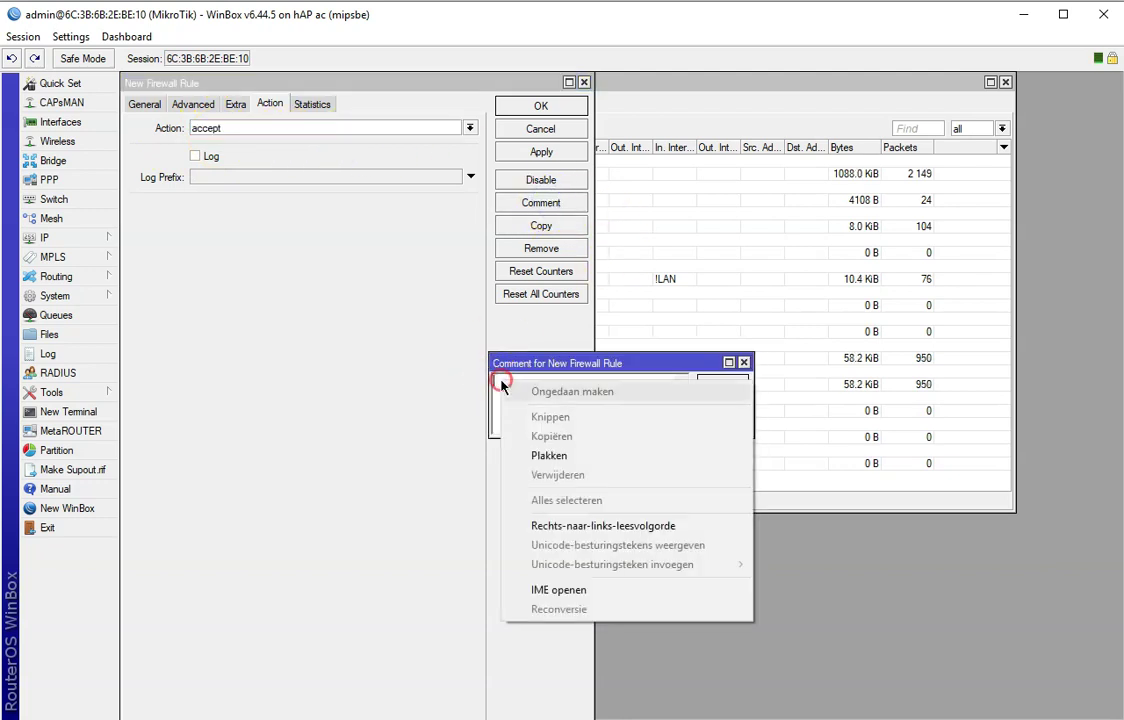
{"action": "left_click", "coordinate": [547, 456]}
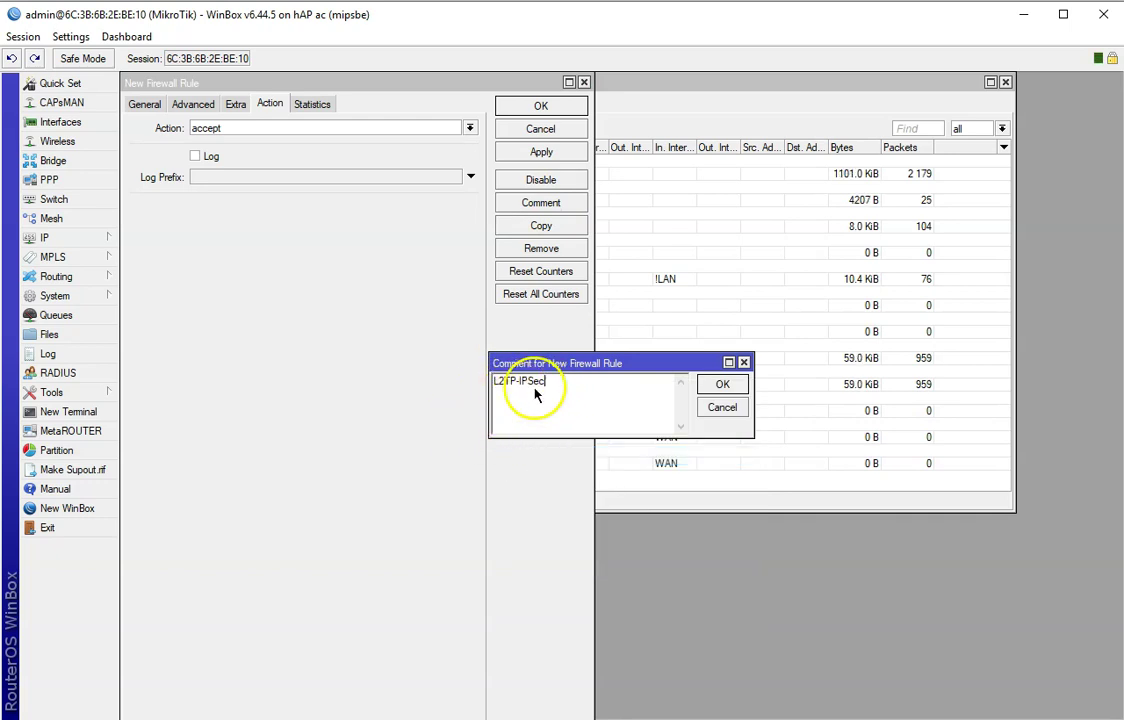
{"action": "left_click", "coordinate": [724, 388]}
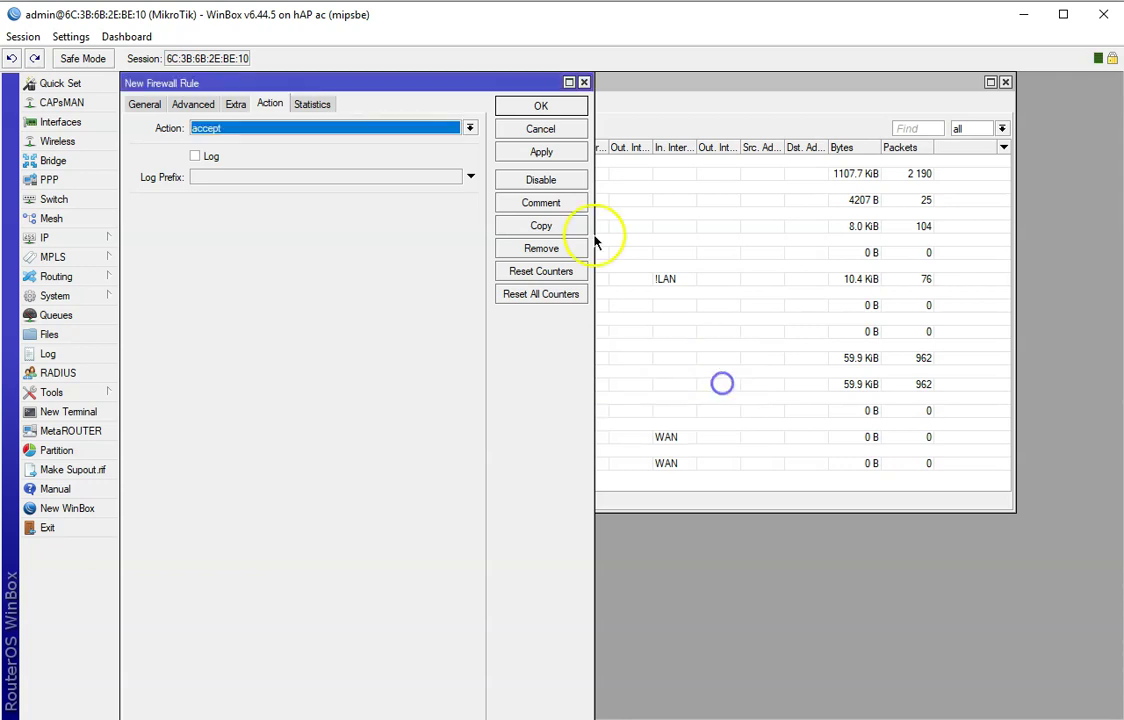
{"action": "left_click", "coordinate": [532, 152]}
{"action": "left_click", "coordinate": [540, 106]}
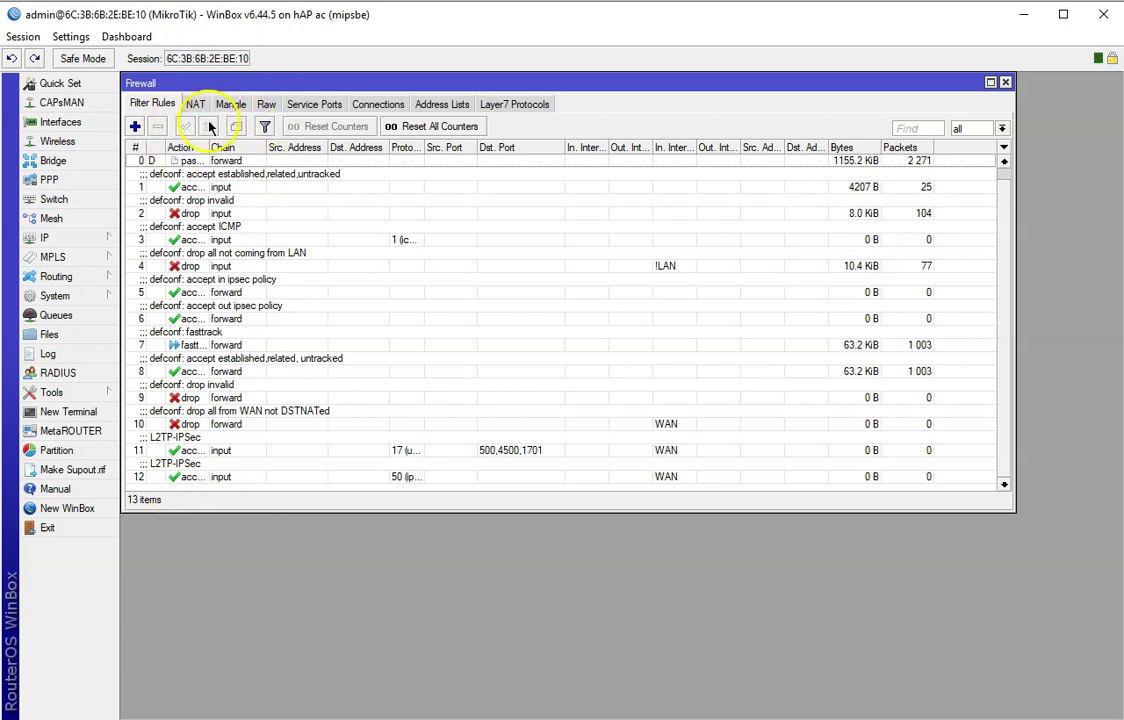
Step: Move both L2TP-IPSec rules together to just above the input chain's drop invalid rule
{"action": "left_click", "coordinate": [178, 447]}
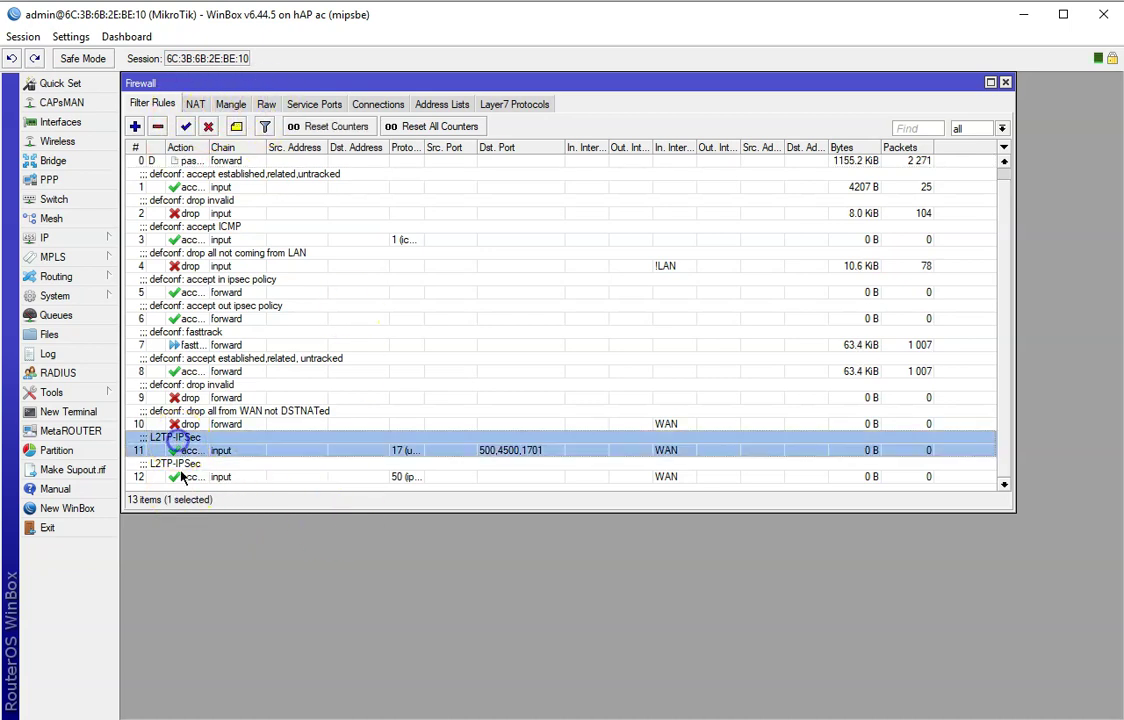
{"action": "left_click", "coordinate": [182, 477], "text": "ctrl"}
{"action": "left_click_drag", "start_coordinate": [156, 469], "coordinate": [251, 205]}
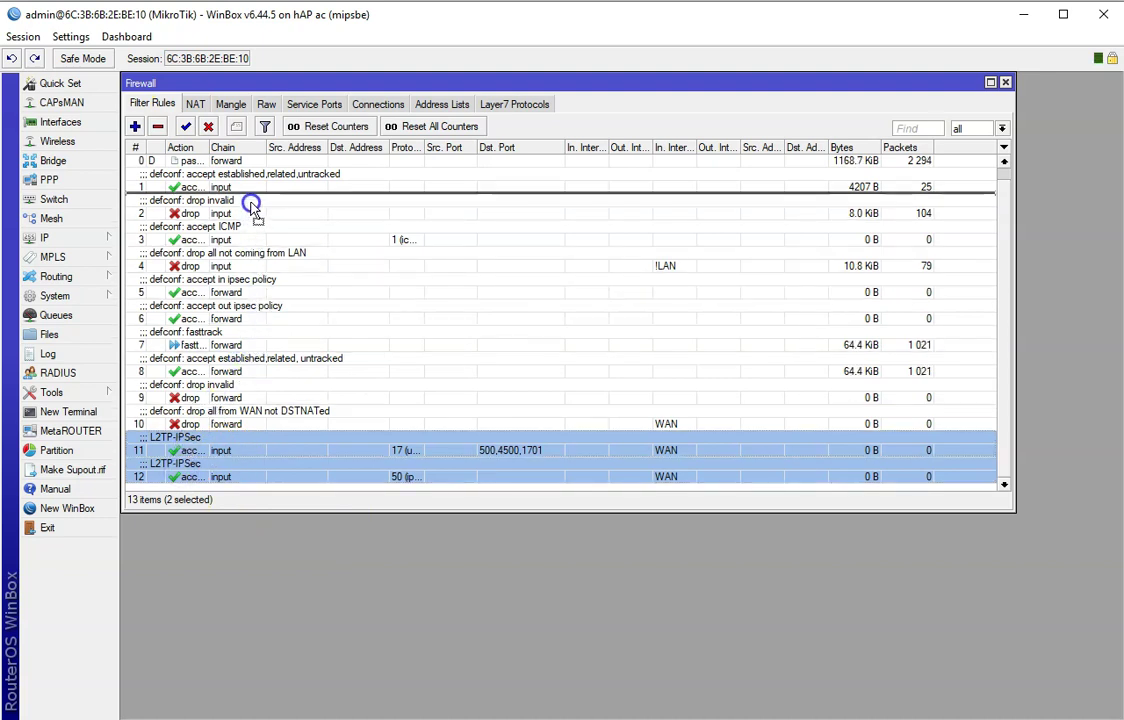
{"action": "left_click_drag", "start_coordinate": [251, 205], "coordinate": [251, 205]}
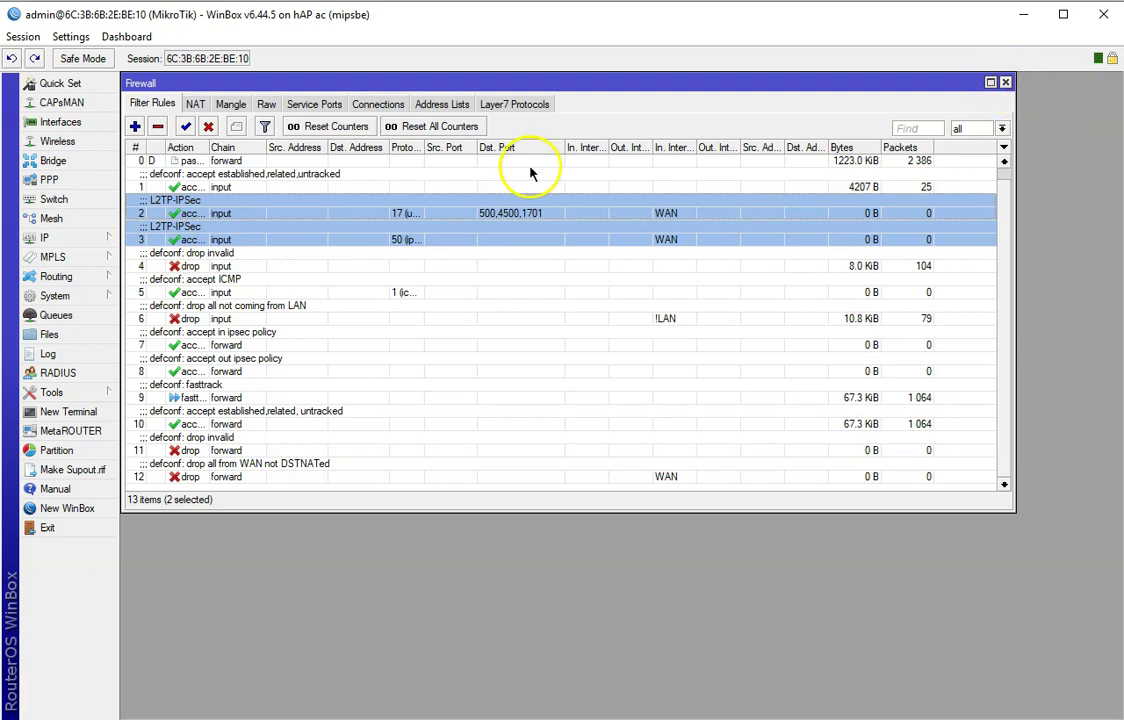
Step: Move the Firewall window down out of the way to clear the workspace
{"action": "left_click_drag", "start_coordinate": [661, 81], "coordinate": [728, 230]}
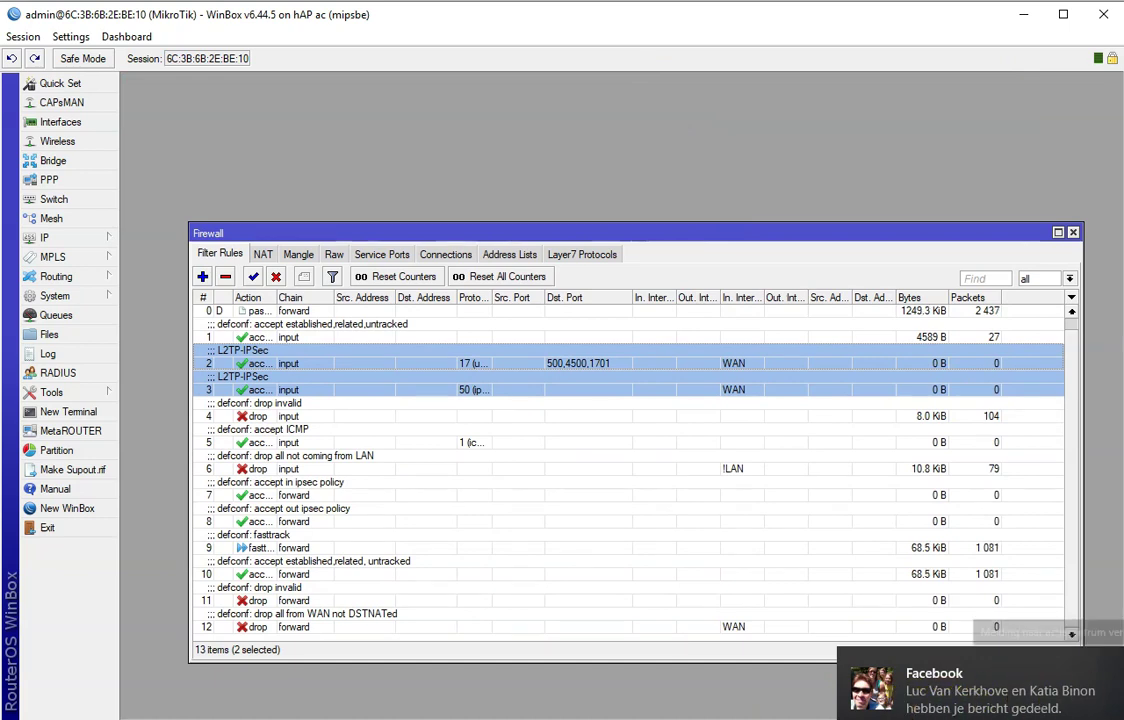
{"action": "left_click_drag", "start_coordinate": [660, 236], "coordinate": [643, 690]}
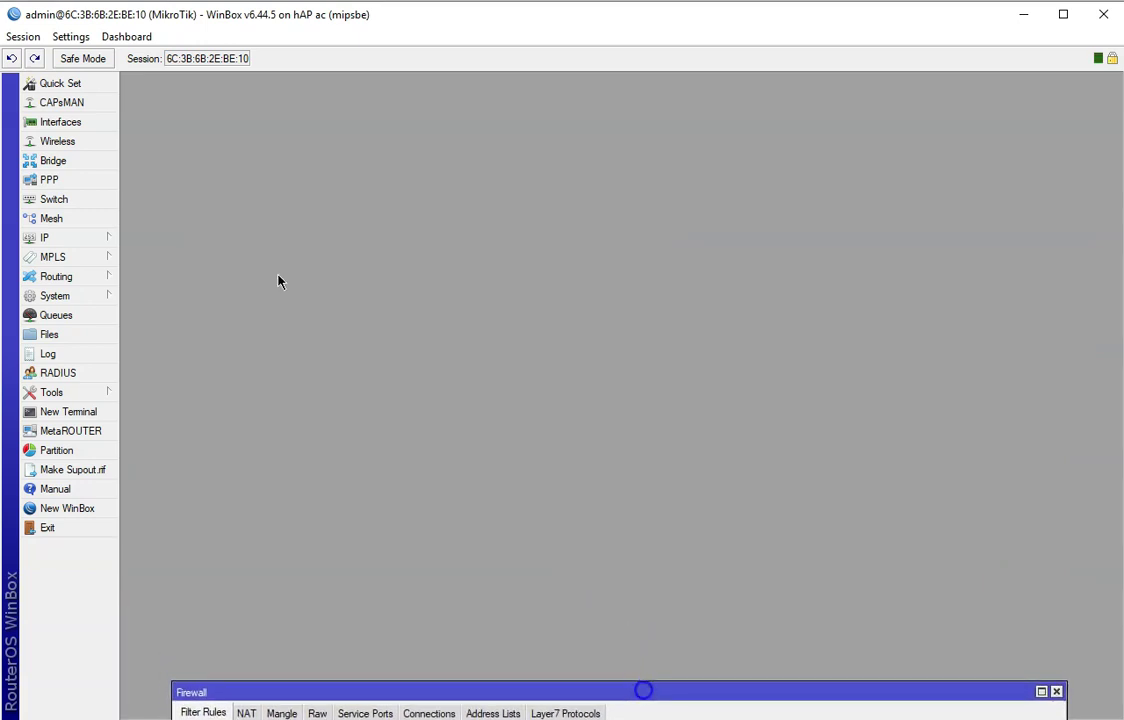
{"action": "left_click", "coordinate": [329, 138]}
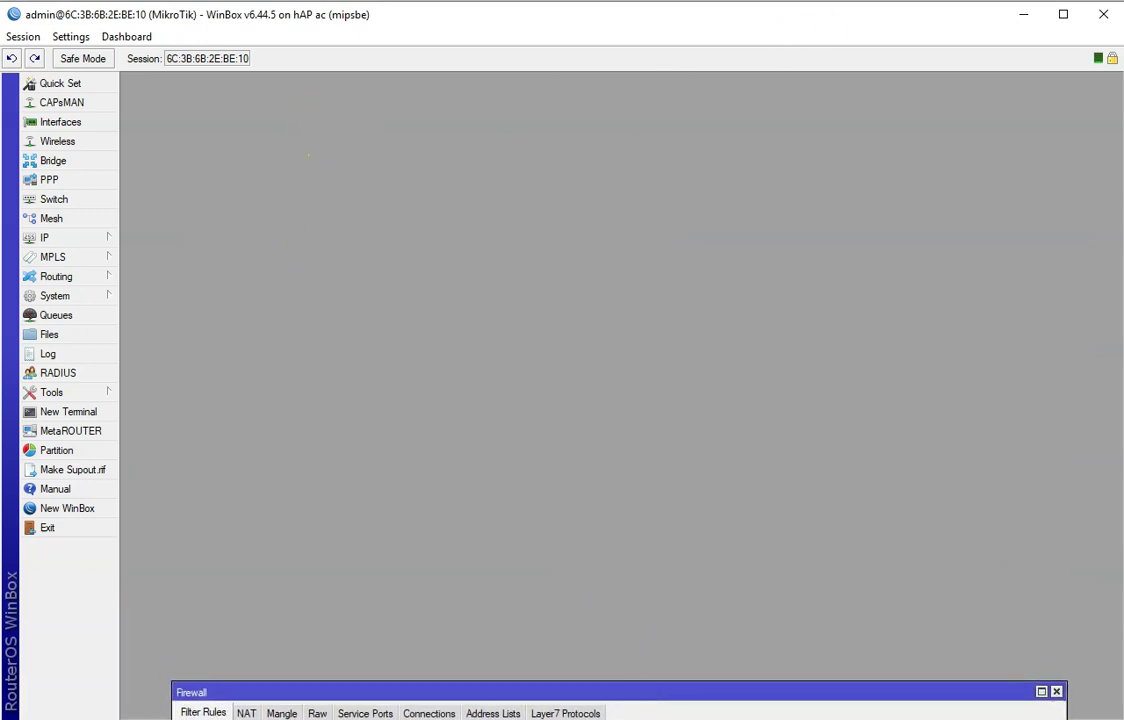
Step: Switch to the Mikrotik scripts web page and copy script 7's /system script block that adds L2TP-DISABLE and L2TP-ENABLE
{"action": "left_click", "coordinate": [1023, 14]}
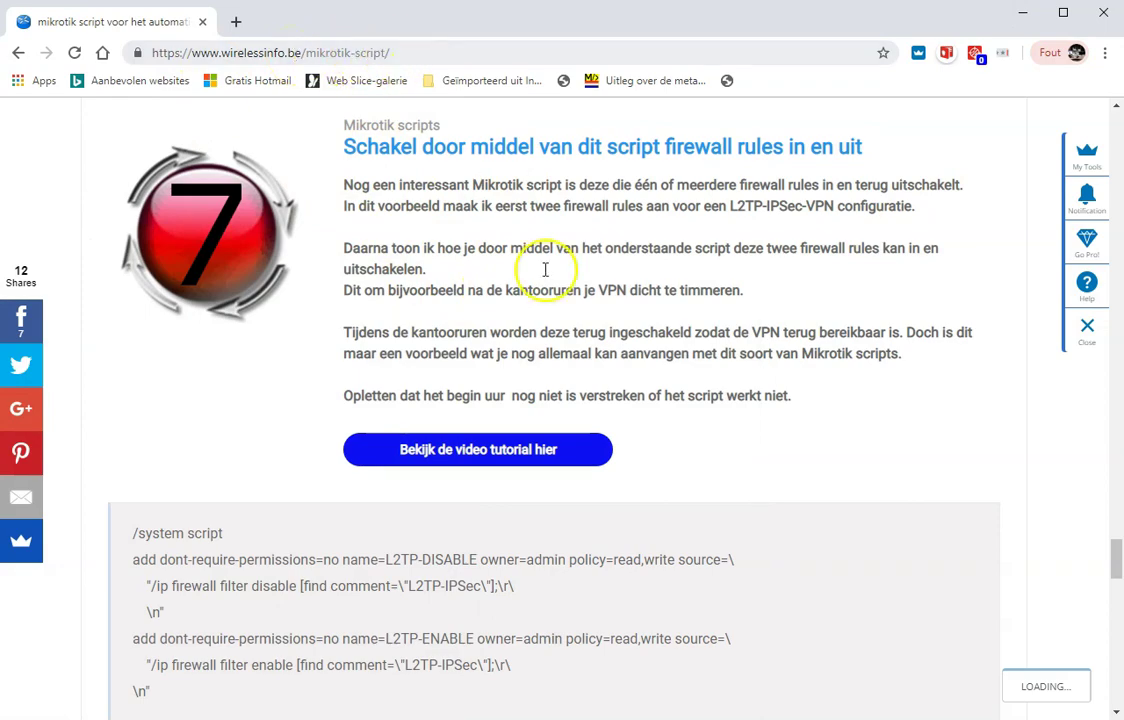
{"action": "scroll", "coordinate": [582, 319], "scroll_direction": "up", "scroll_amount": 15}
{"action": "scroll", "coordinate": [582, 319], "scroll_direction": "down", "scroll_amount": 10}
{"action": "scroll", "coordinate": [565, 318], "scroll_direction": "down", "scroll_amount": 8}
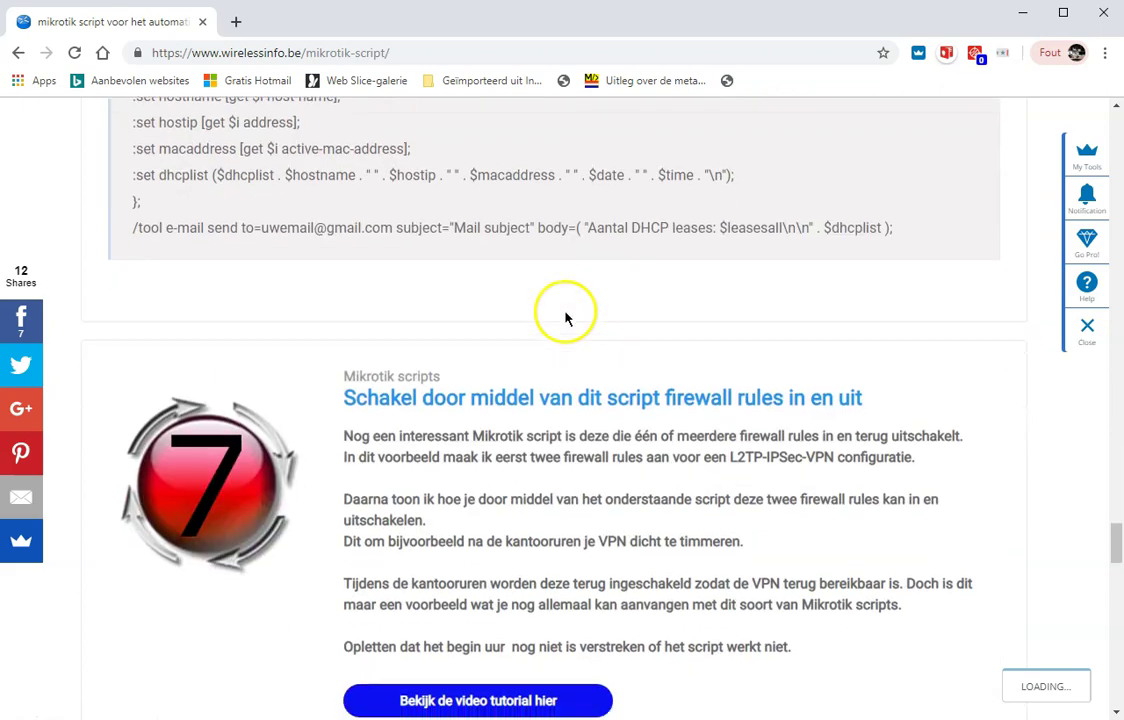
{"action": "scroll", "coordinate": [565, 309], "scroll_direction": "up", "scroll_amount": 1}
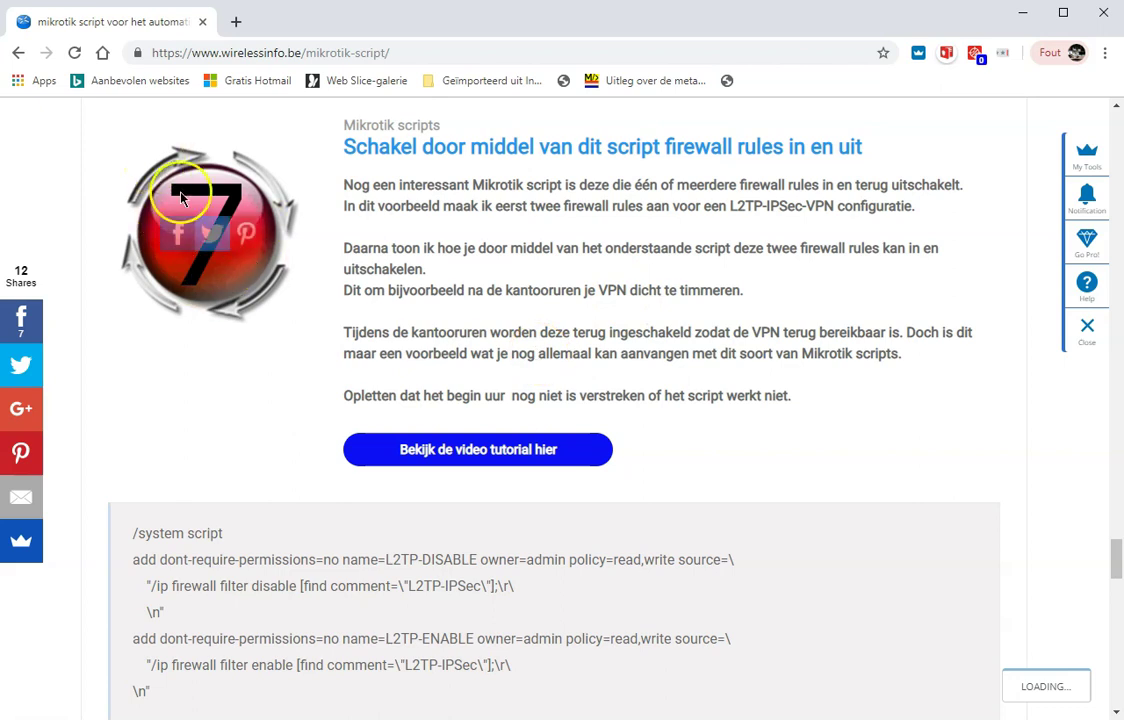
{"action": "scroll", "coordinate": [640, 220], "scroll_direction": "down", "scroll_amount": 1}
{"action": "scroll", "coordinate": [700, 245], "scroll_direction": "up", "scroll_amount": 2}
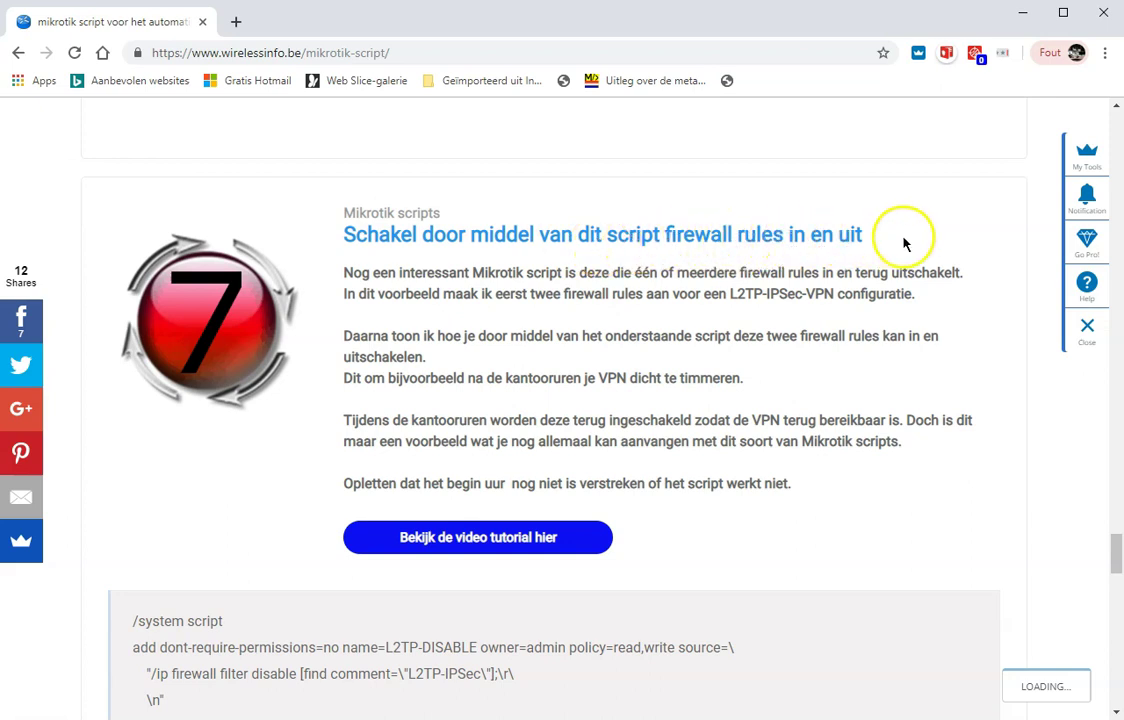
{"action": "scroll", "coordinate": [770, 245], "scroll_direction": "down", "scroll_amount": 3}
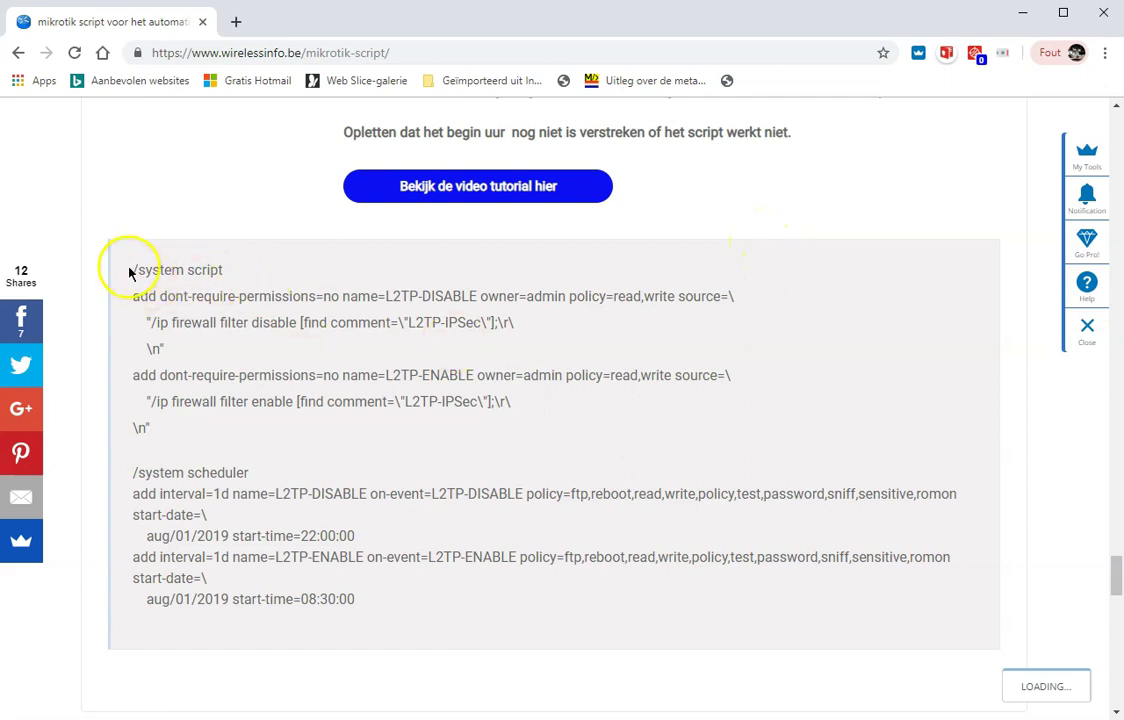
{"action": "left_click_drag", "start_coordinate": [133, 272], "coordinate": [798, 427]}
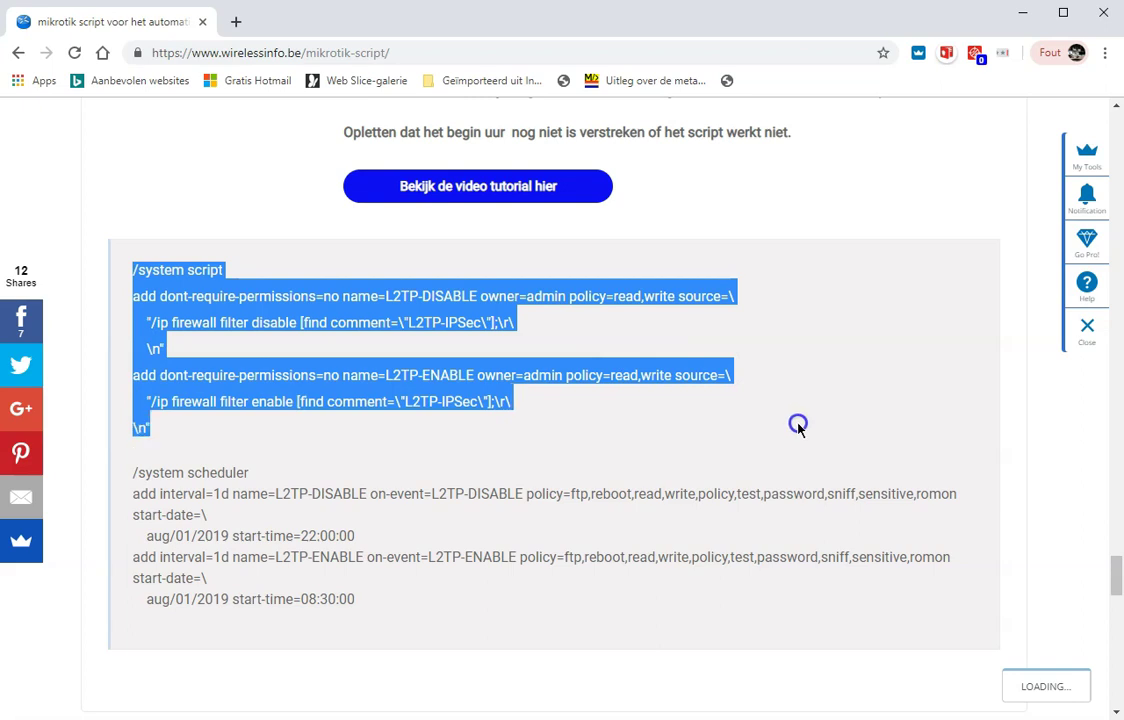
{"action": "right_click", "coordinate": [162, 388]}
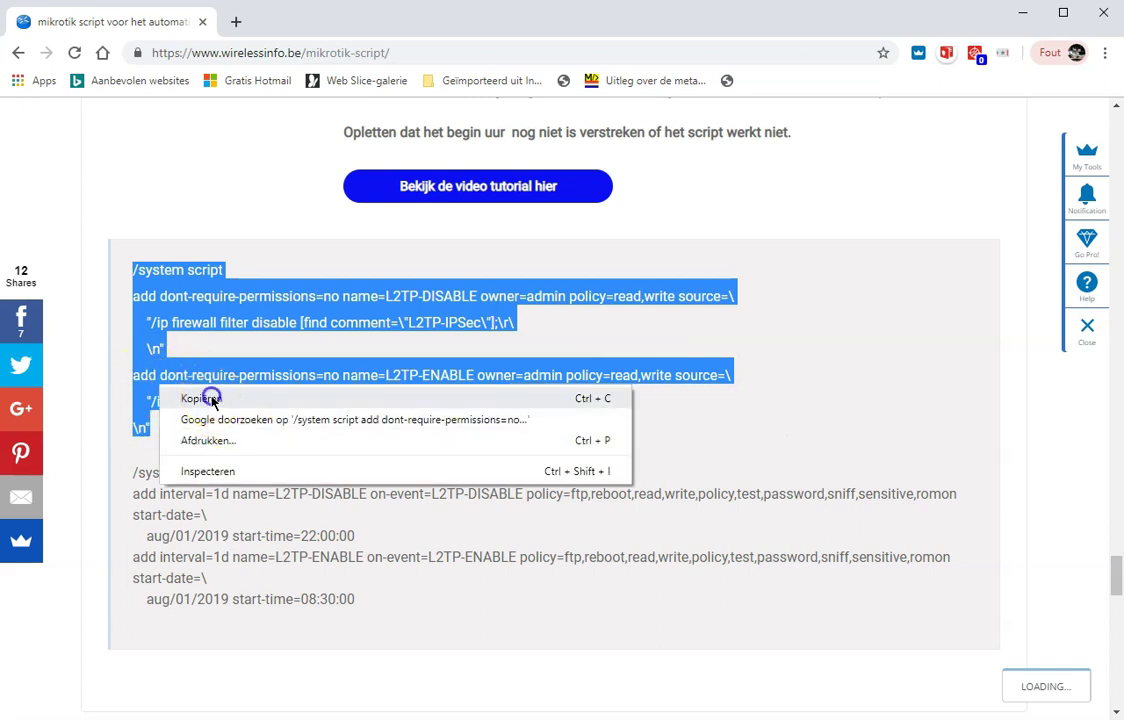
{"action": "left_click", "coordinate": [205, 398]}
Step: Switch back to WinBox and open a new terminal together with the system script list
{"action": "key", "text": "alt+Tab"}
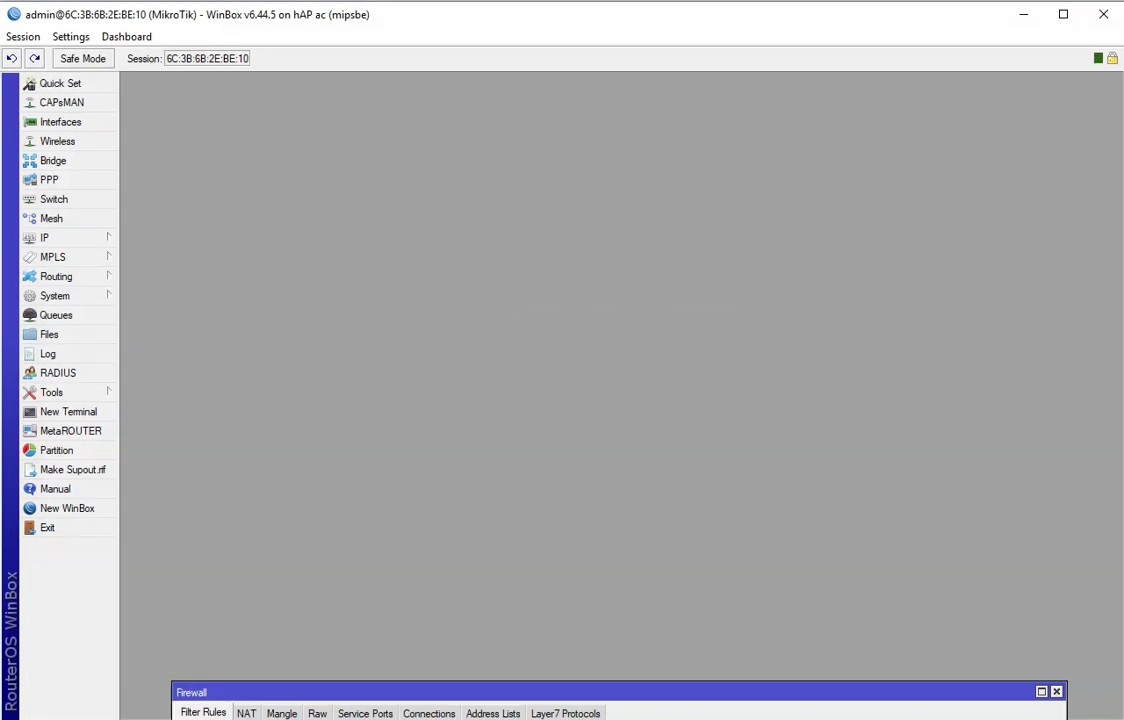
{"action": "left_click", "coordinate": [66, 413]}
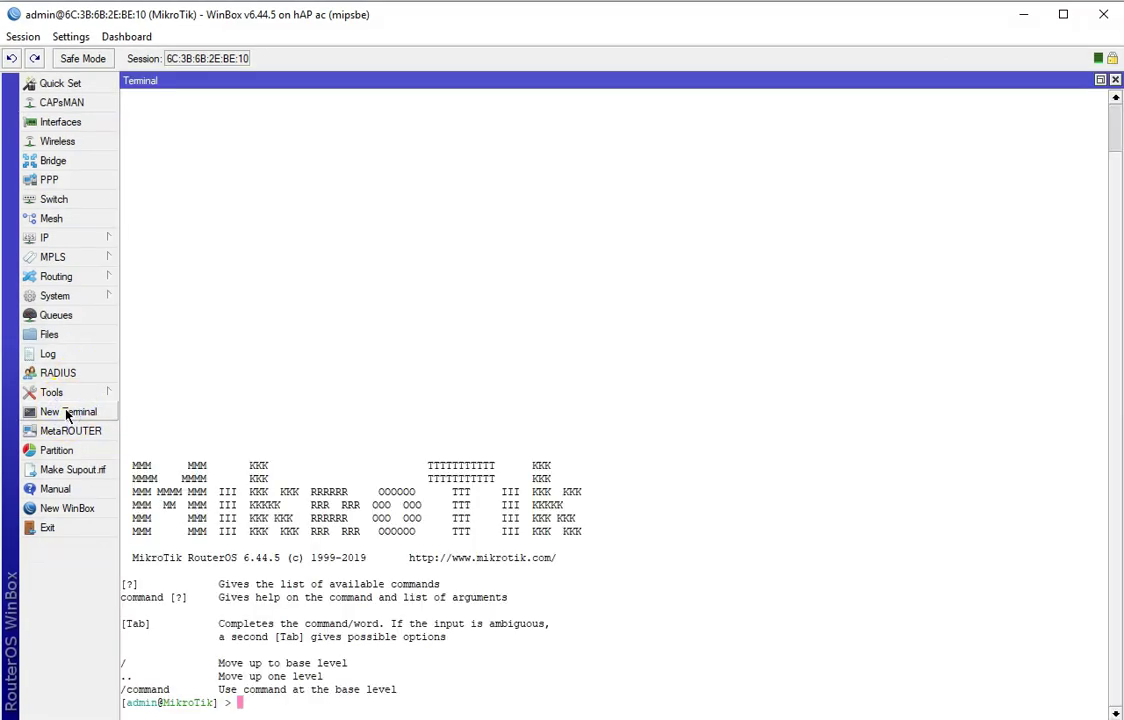
{"action": "left_click", "coordinate": [57, 298]}
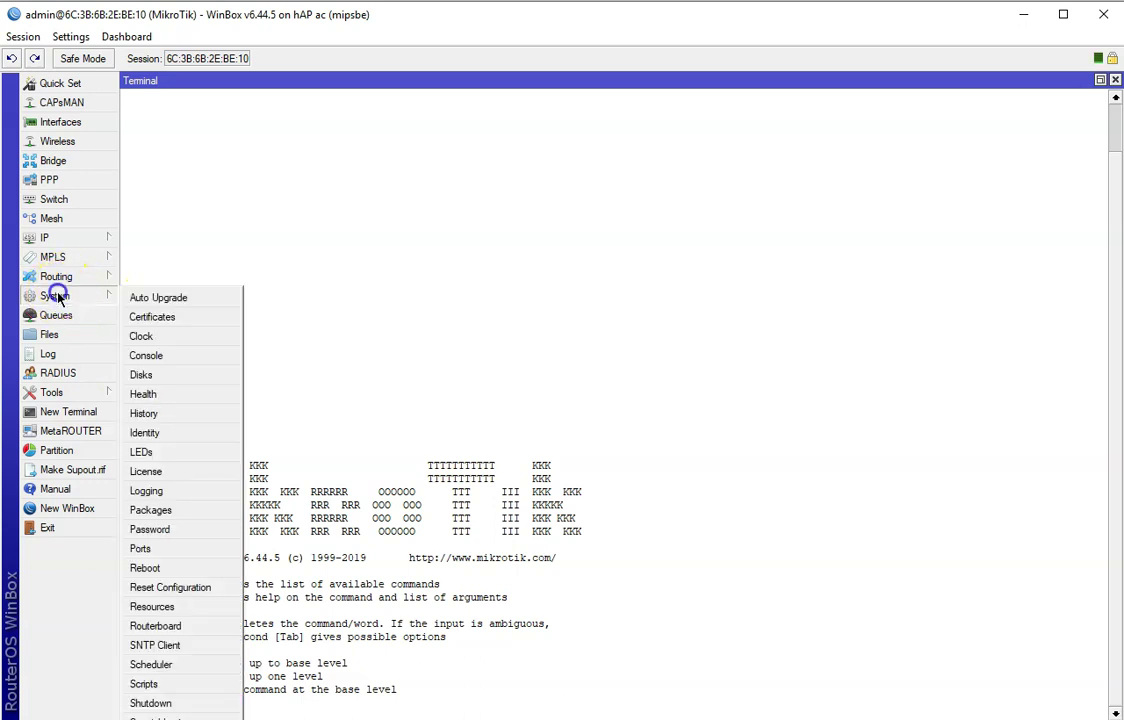
{"action": "left_click", "coordinate": [166, 686]}
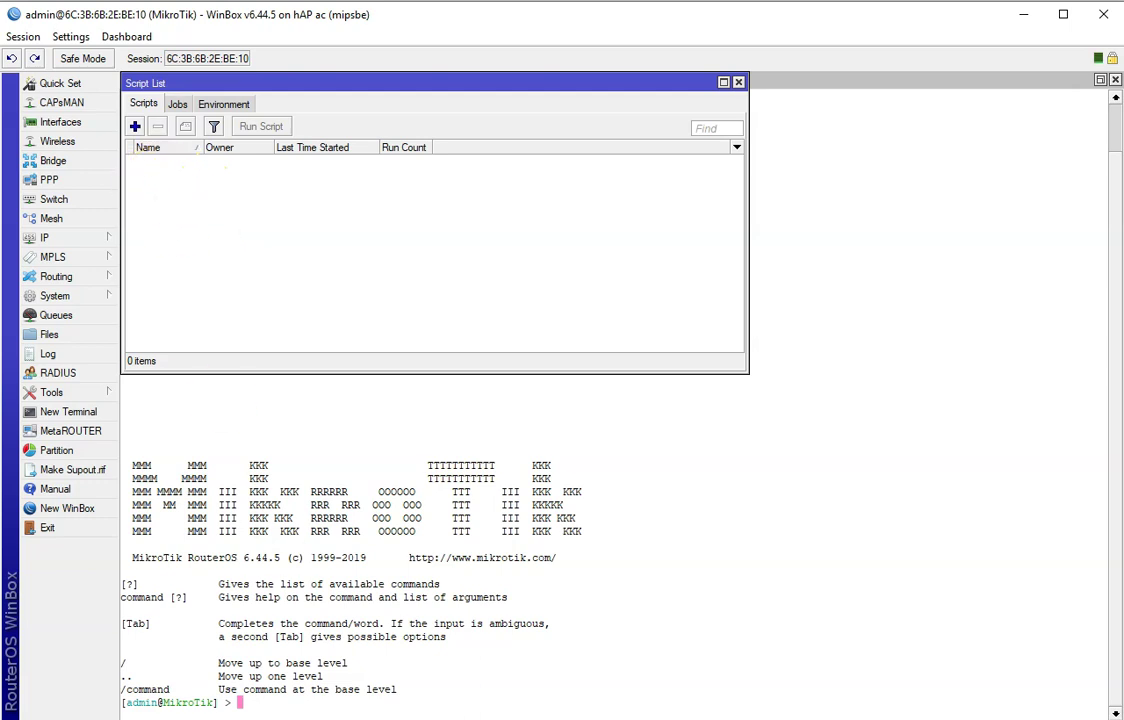
Step: Paste the copied script block into the terminal and execute it to add the L2TP-DISABLE and L2TP-ENABLE scripts
{"action": "right_click", "coordinate": [240, 704]}
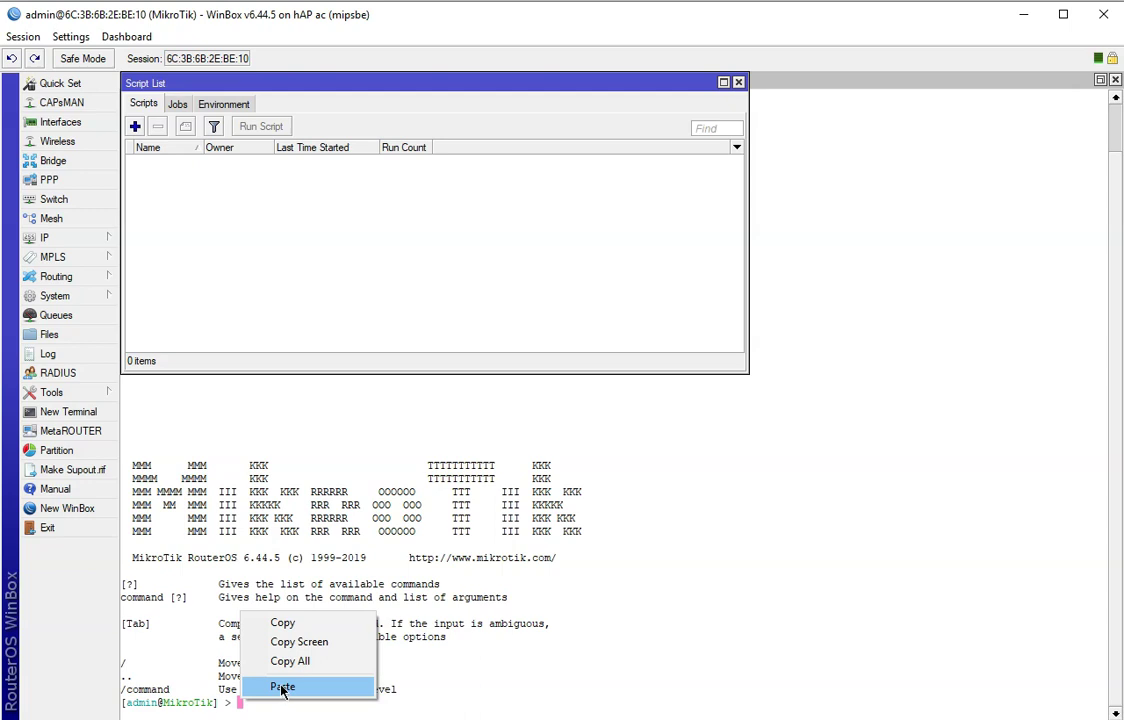
{"action": "left_click", "coordinate": [282, 688]}
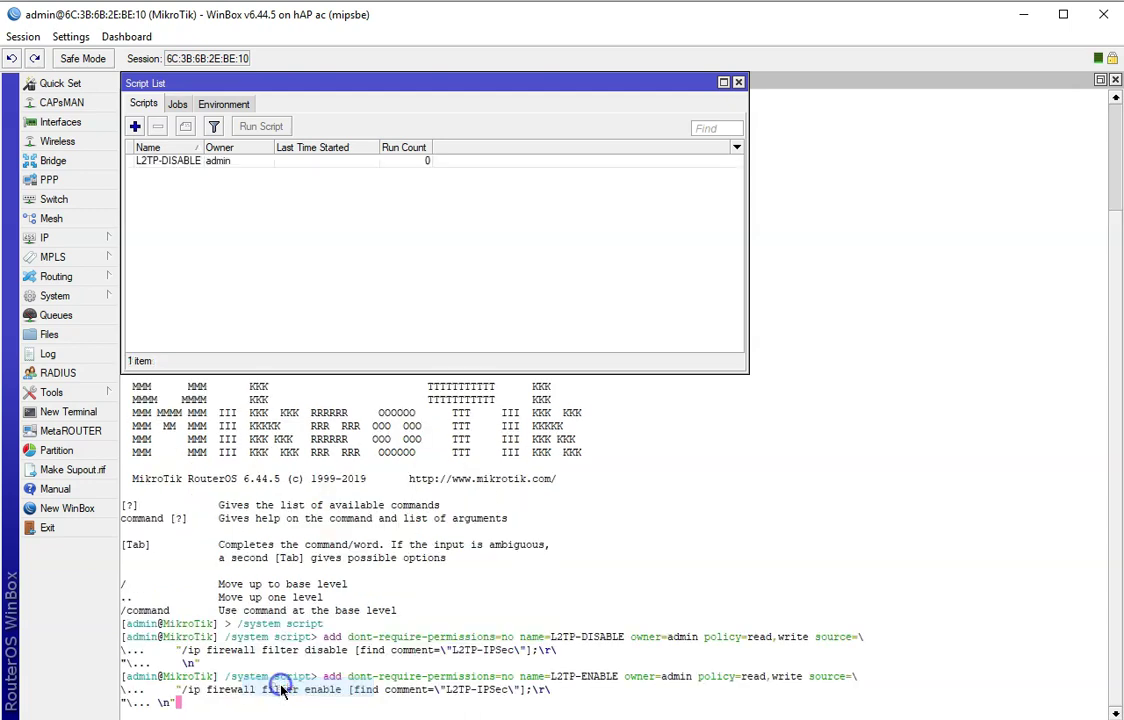
{"action": "left_click", "coordinate": [178, 706]}
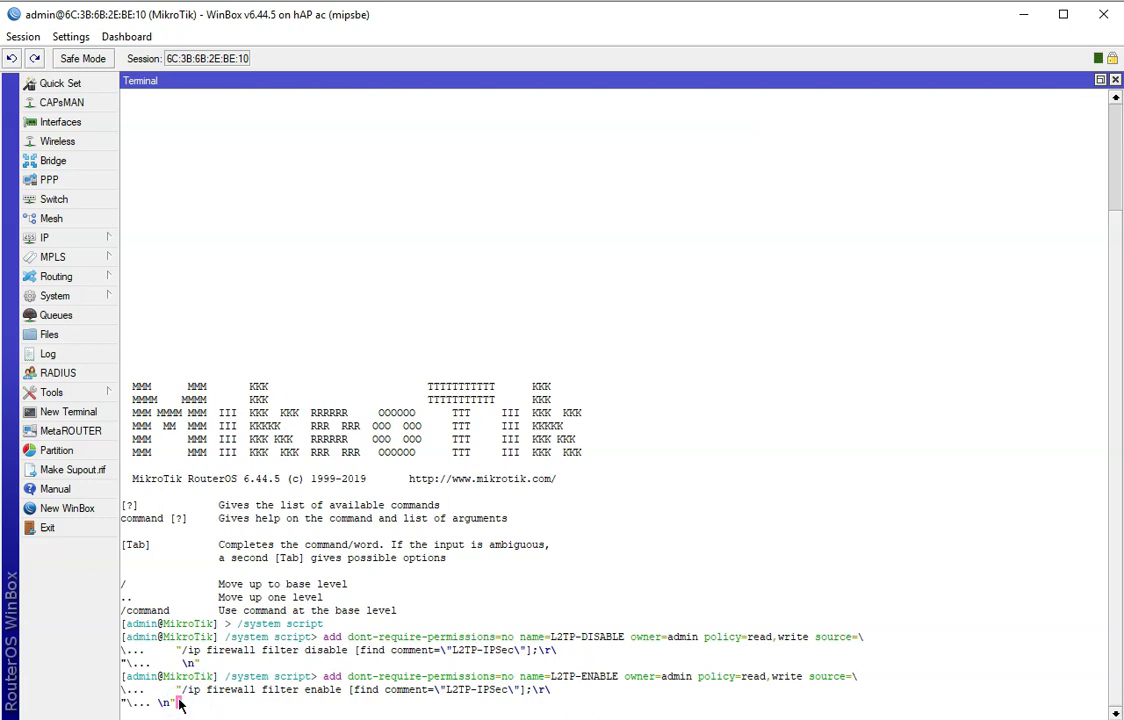
{"action": "key", "text": "Return"}
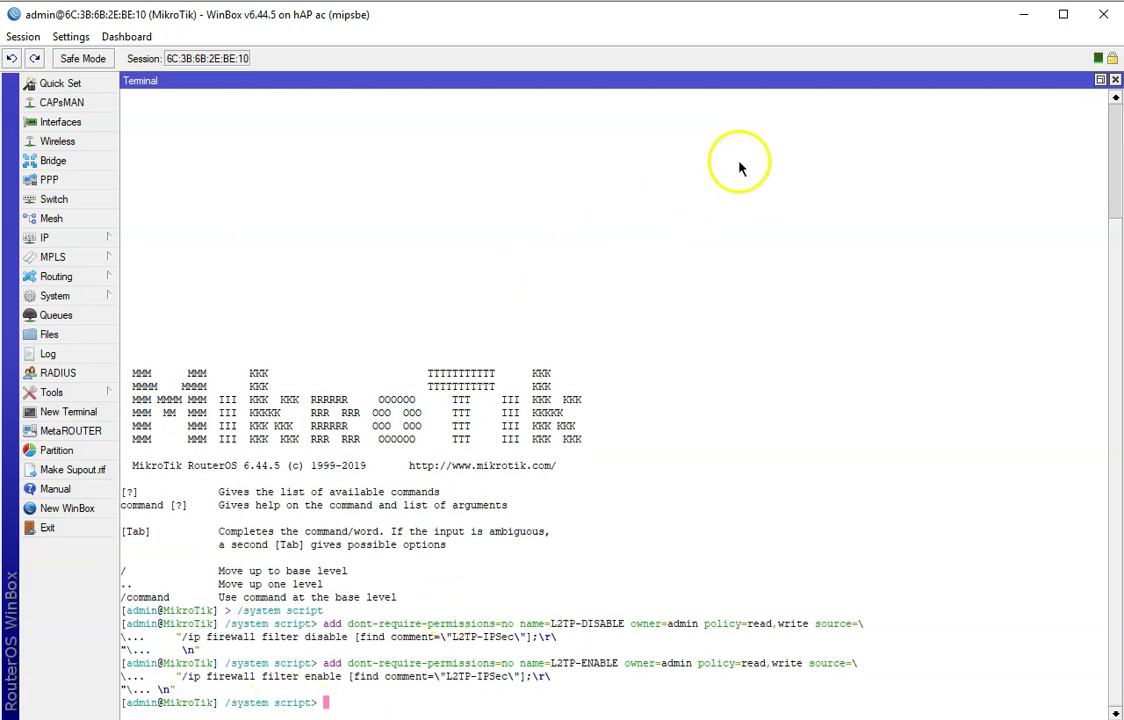
Step: Restore the terminal to a smaller window, move it away from the script names, and open the L2TP-DISABLE script
{"action": "left_click", "coordinate": [1100, 81]}
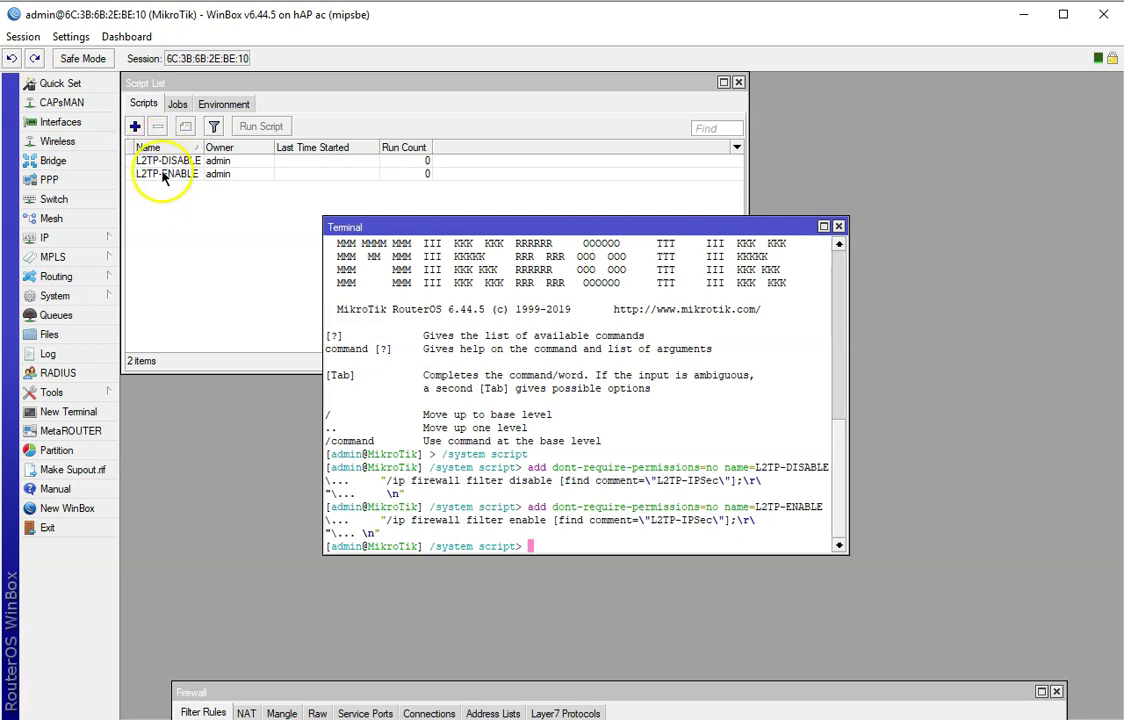
{"action": "left_click_drag", "start_coordinate": [664, 230], "coordinate": [866, 113]}
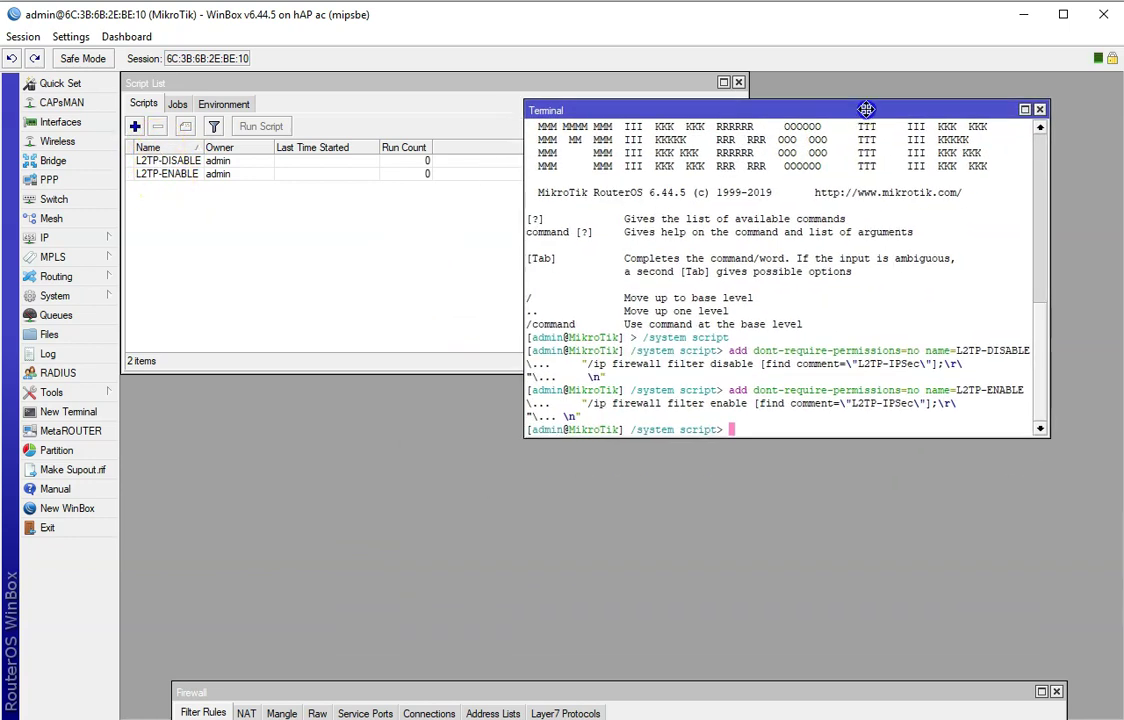
{"action": "double_click", "coordinate": [157, 165]}
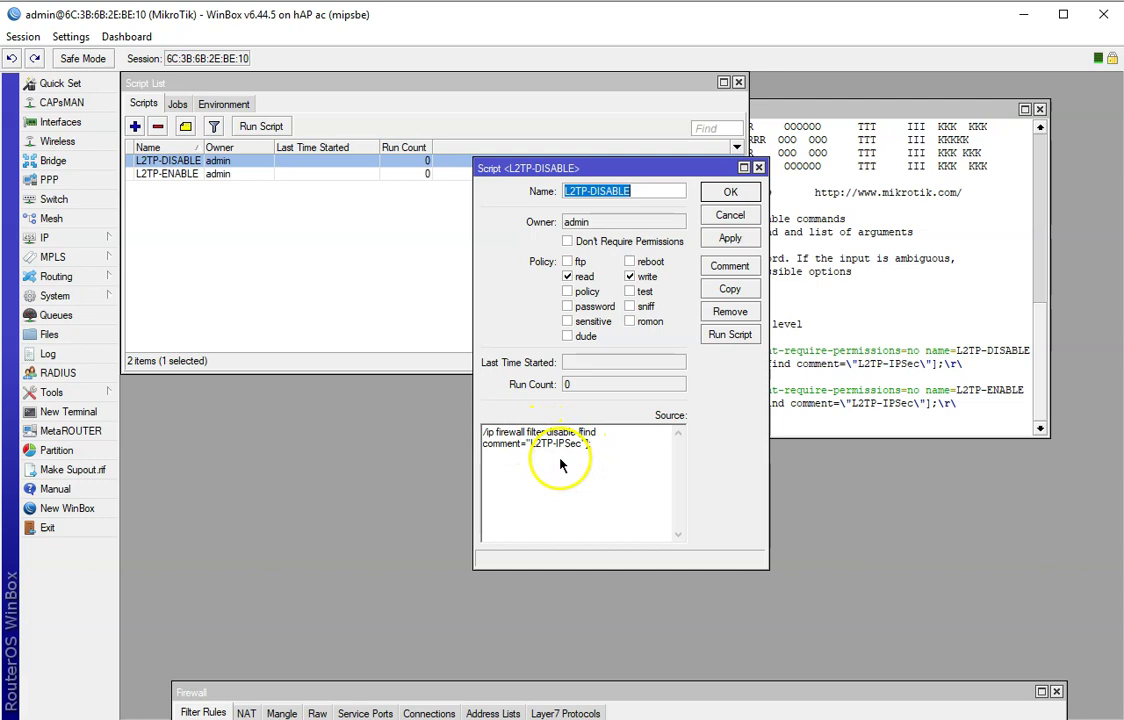
Step: Bring up the firewall filter rules and place their window below the script's run control with both L2TP-IPSec rules in view
{"action": "left_click", "coordinate": [46, 240]}
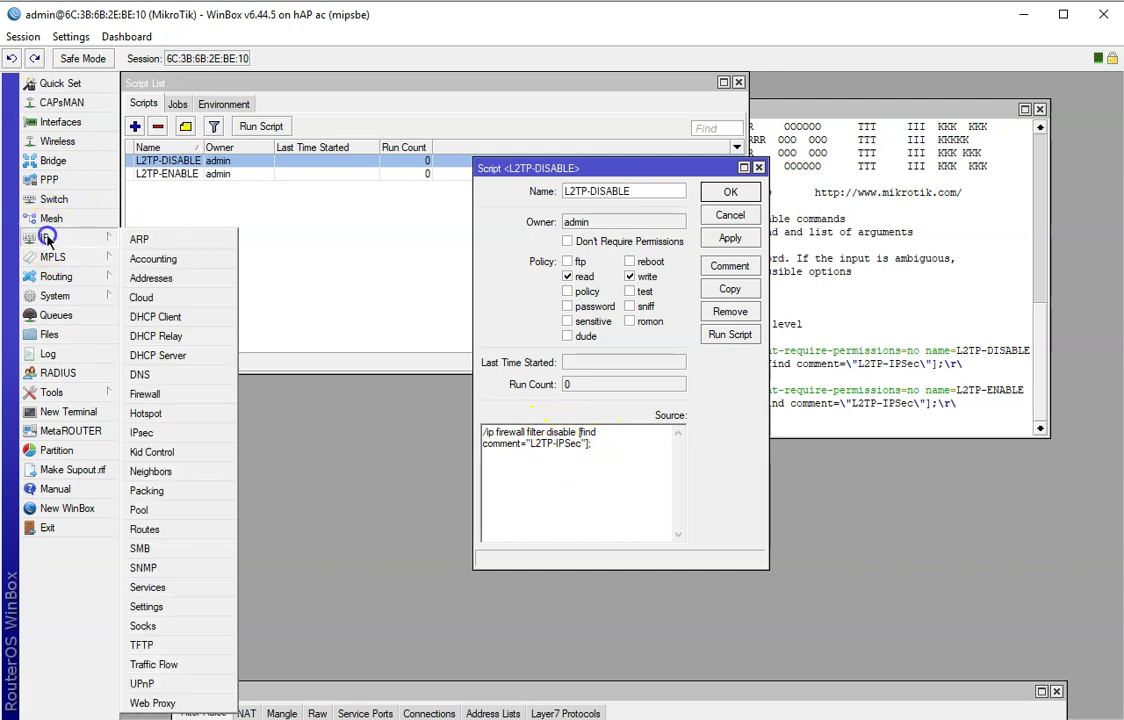
{"action": "left_click", "coordinate": [150, 394]}
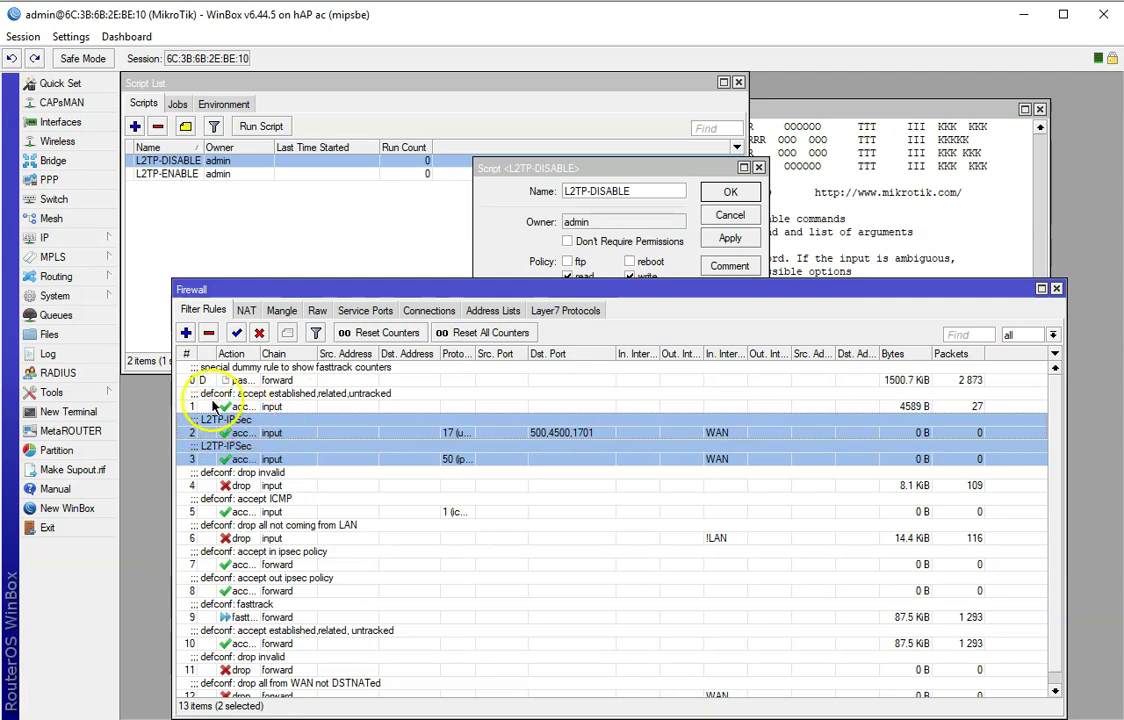
{"action": "left_click_drag", "start_coordinate": [363, 285], "coordinate": [356, 495]}
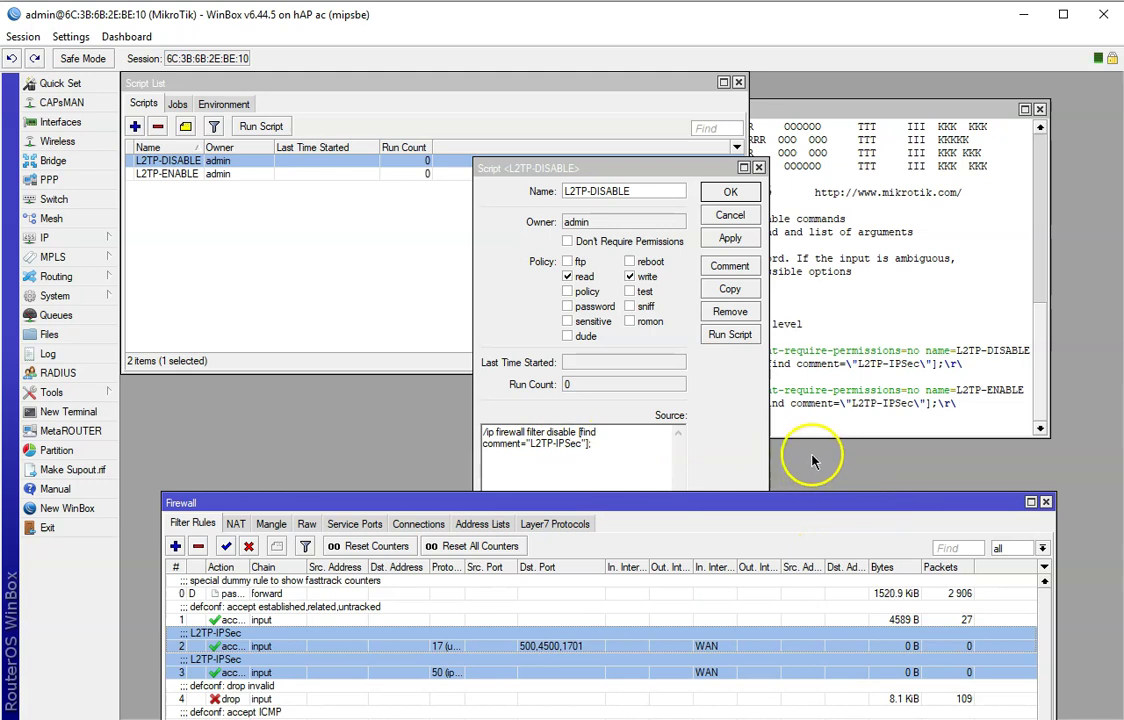
{"action": "left_click_drag", "start_coordinate": [732, 502], "coordinate": [713, 428]}
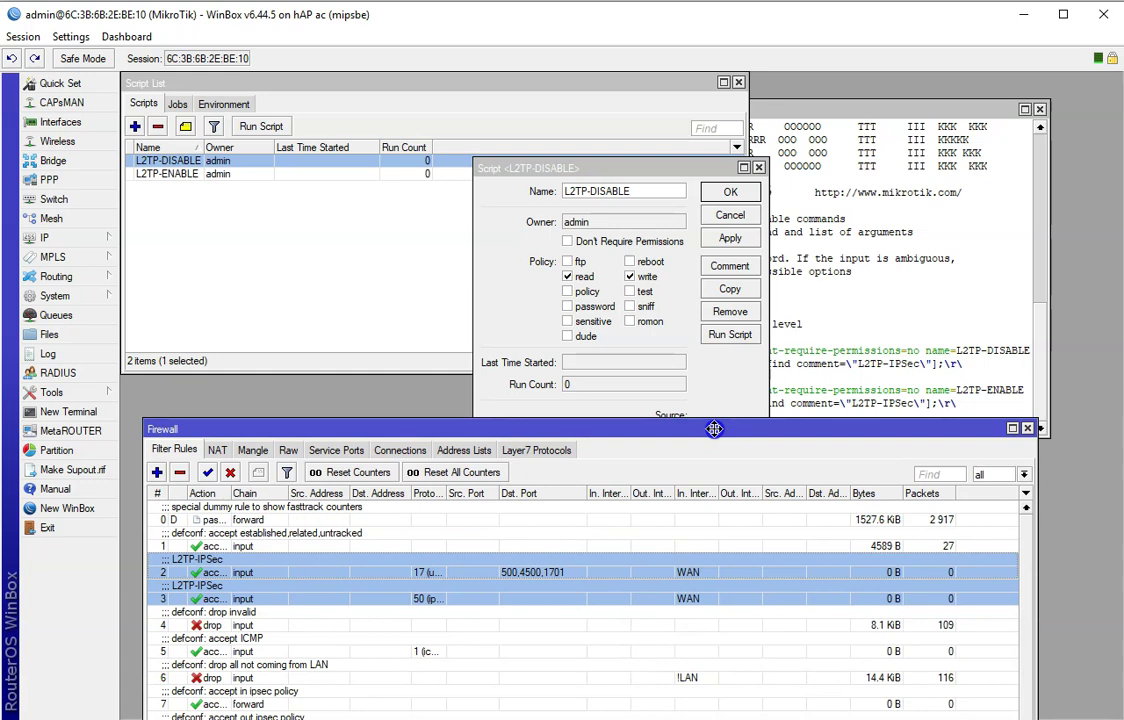
Step: Test both scripts by running L2TP-DISABLE and L2TP-ENABLE in turn, closing each script with its settings kept
{"action": "left_click", "coordinate": [731, 337]}
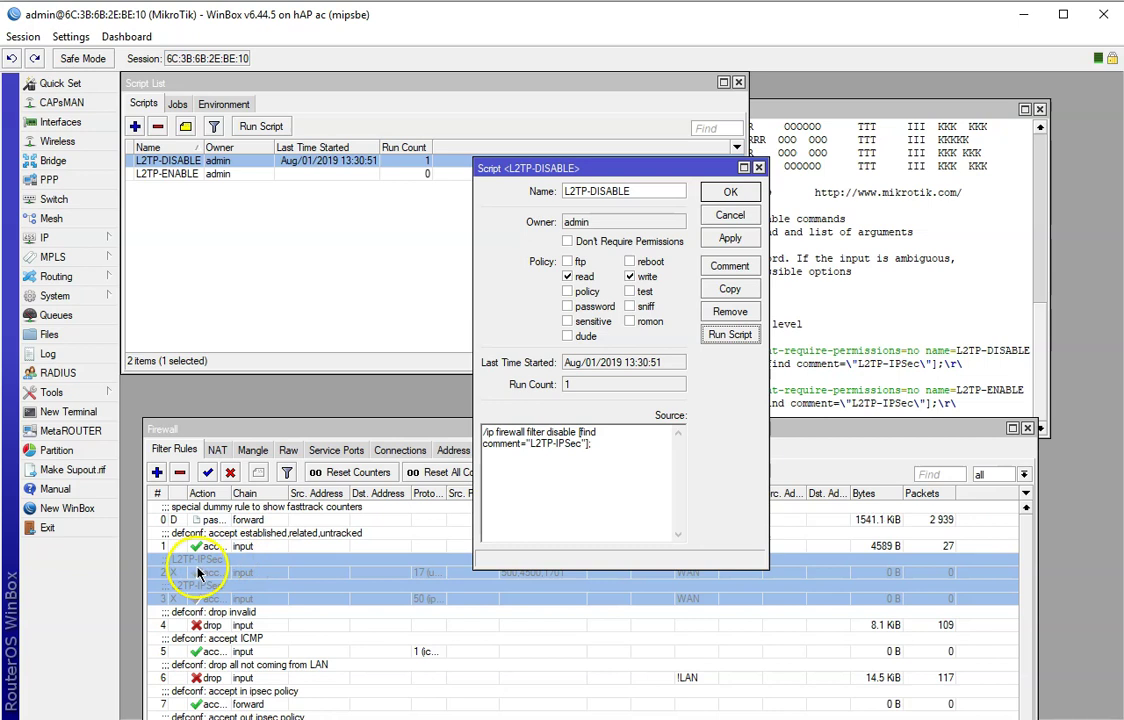
{"action": "left_click", "coordinate": [730, 191]}
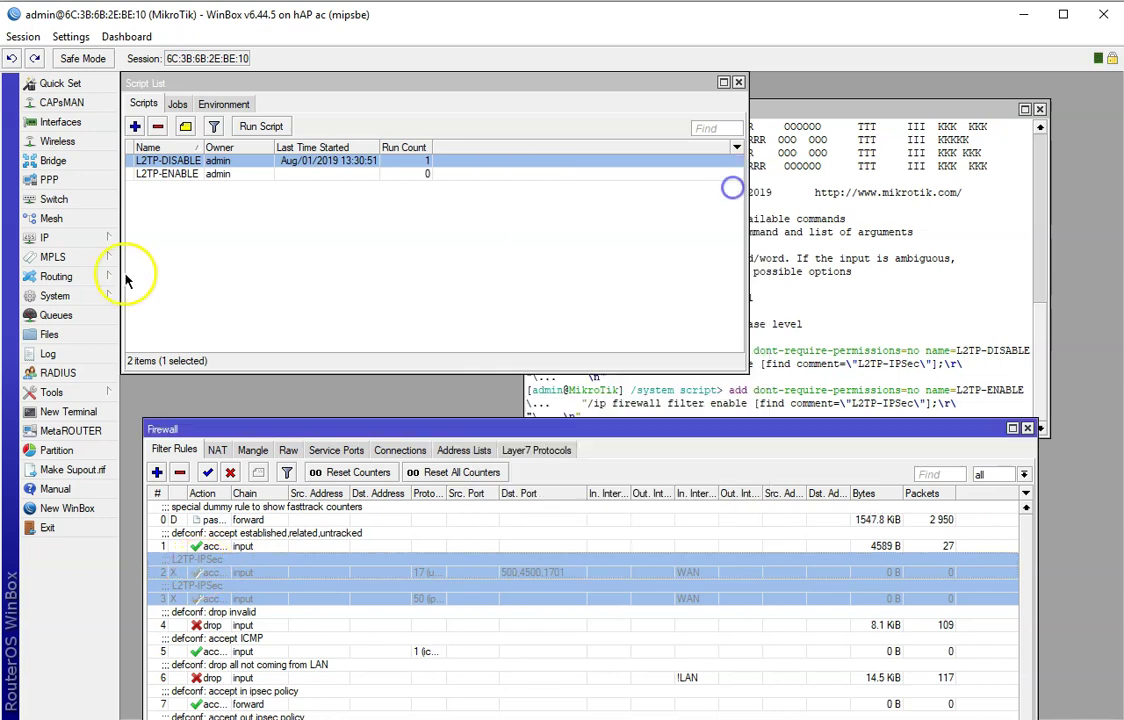
{"action": "double_click", "coordinate": [170, 174]}
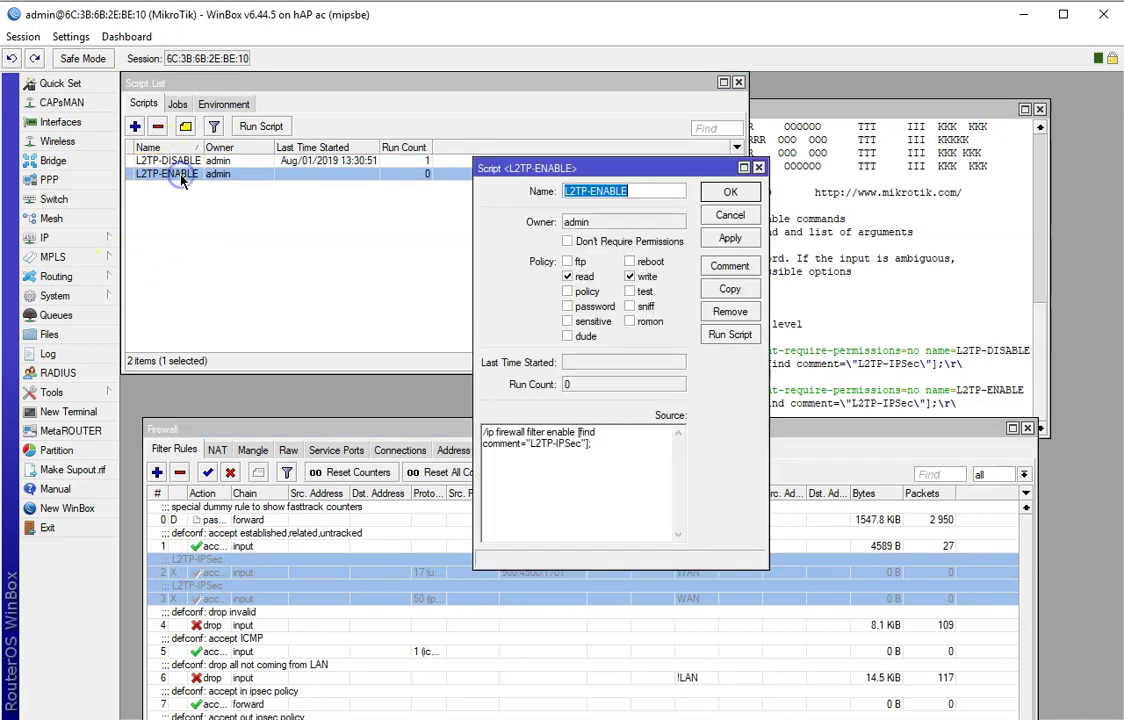
{"action": "left_click", "coordinate": [730, 335]}
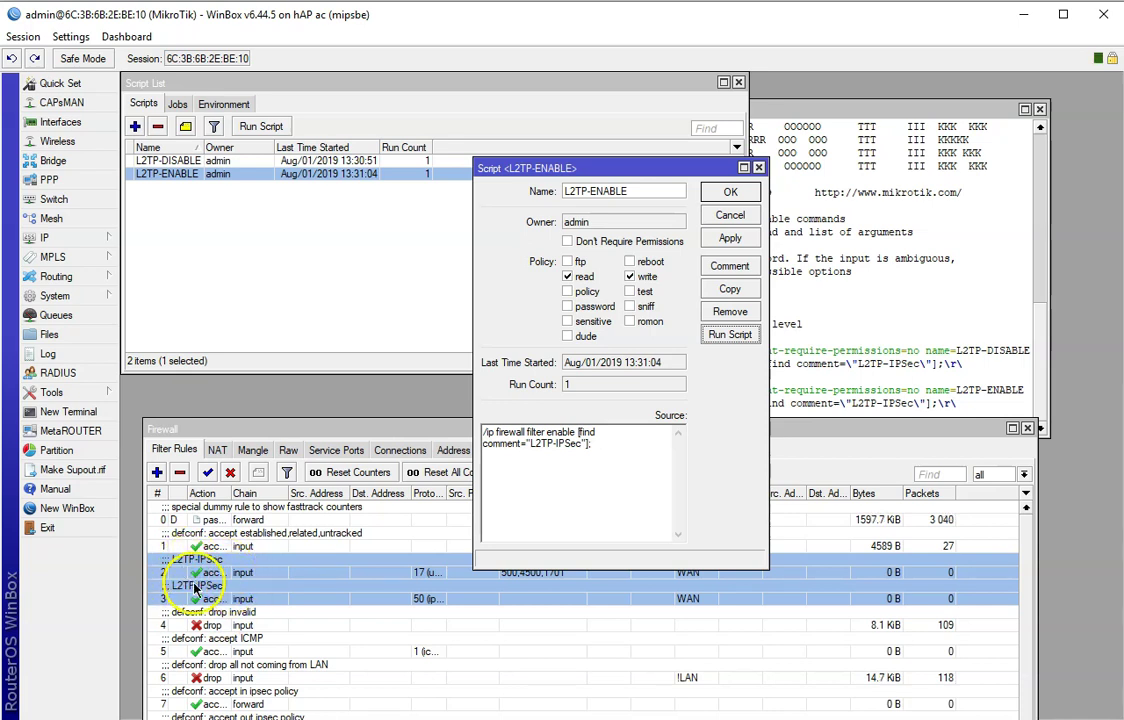
{"action": "left_click", "coordinate": [730, 191]}
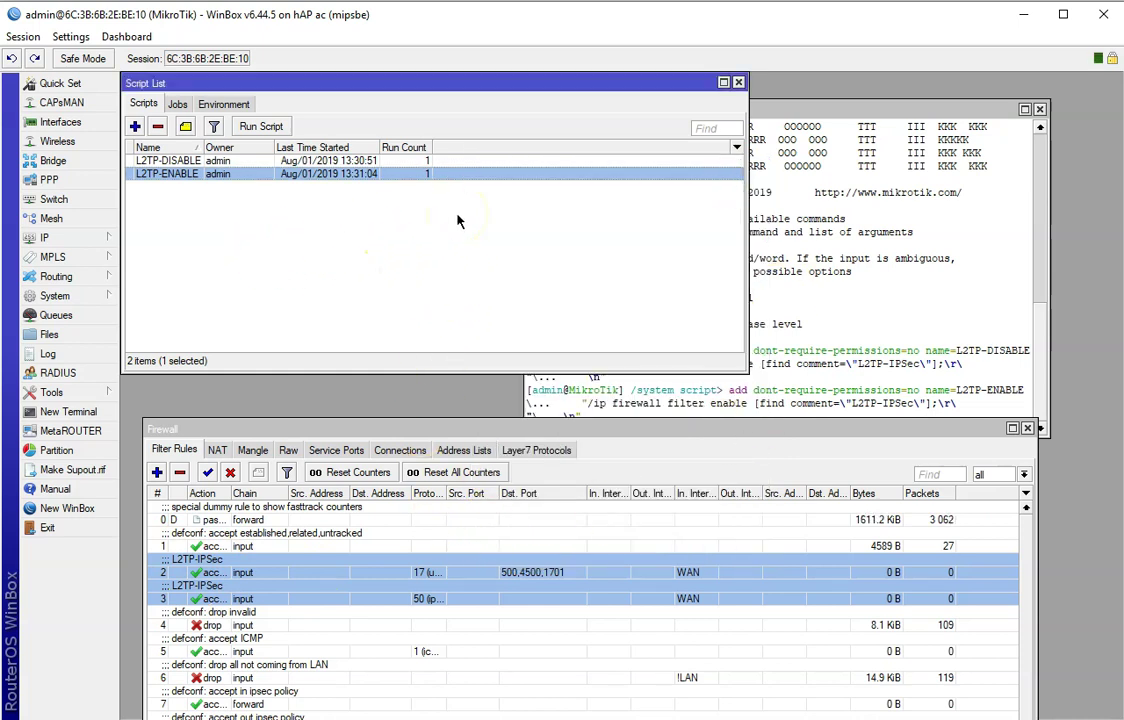
Step: Switch to the scripts web page and copy the /system scheduler block with the 22:00:00 disable and 08:30:00 enable entries
{"action": "left_click", "coordinate": [1022, 14]}
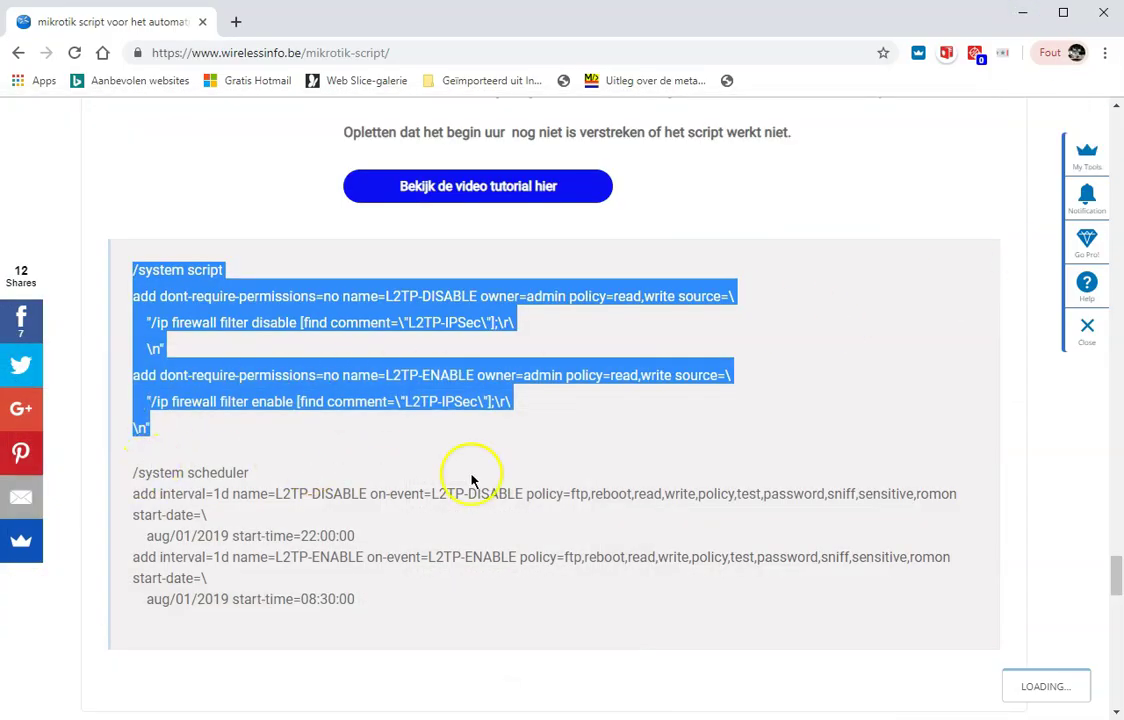
{"action": "scroll", "coordinate": [497, 476], "scroll_direction": "down", "scroll_amount": 1}
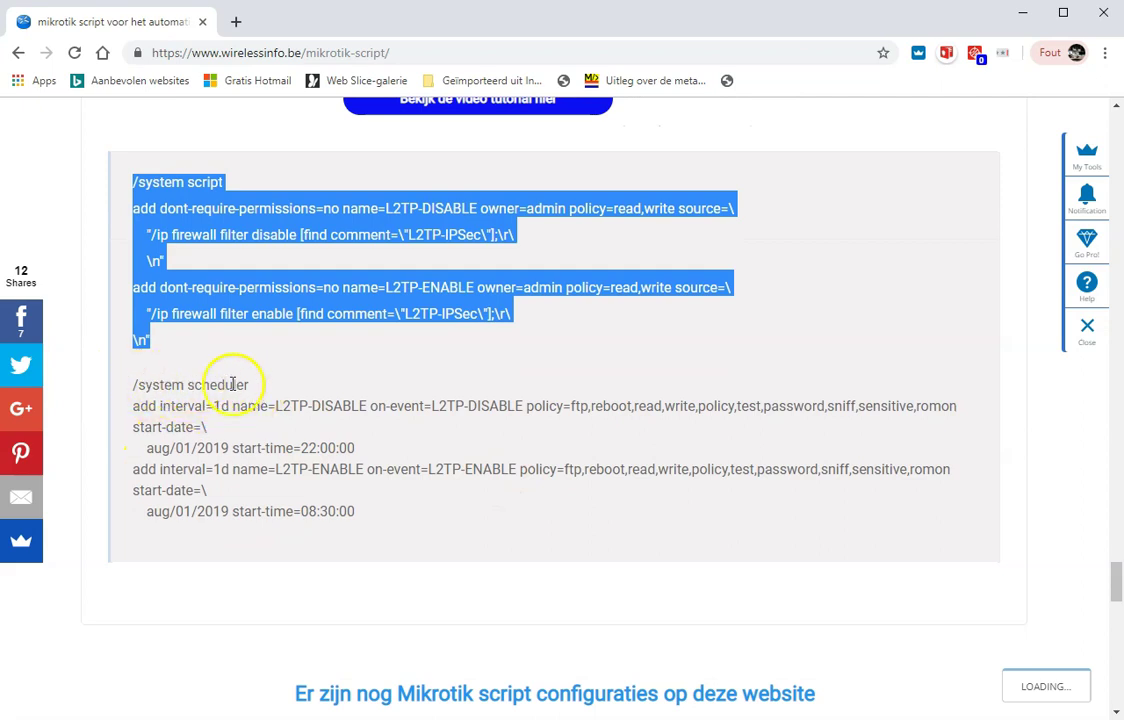
{"action": "left_click_drag", "start_coordinate": [133, 385], "coordinate": [386, 517]}
{"action": "key", "text": "ctrl+c"}
{"action": "right_click", "coordinate": [171, 447]}
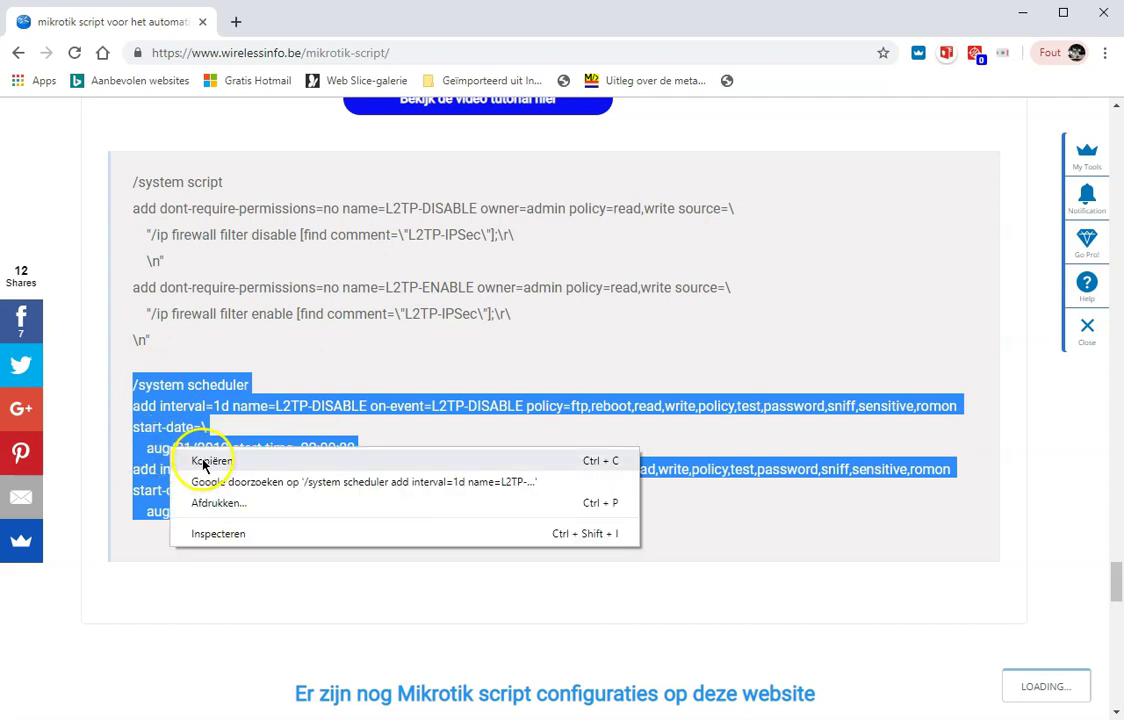
{"action": "left_click", "coordinate": [203, 461]}
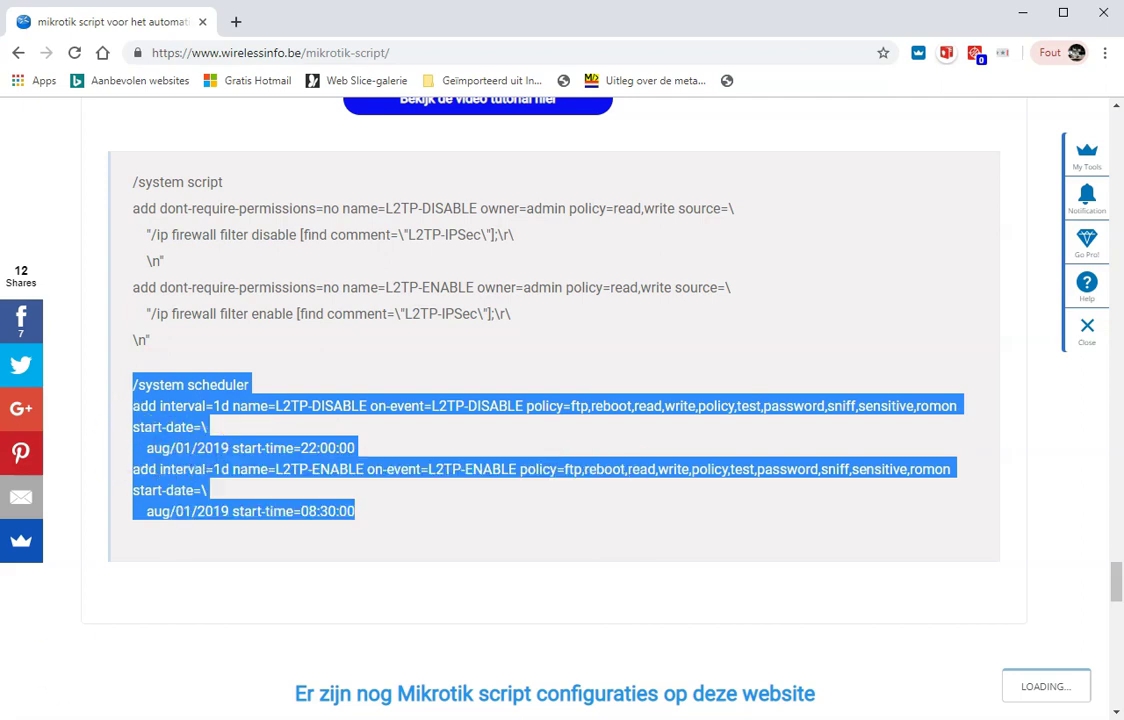
Step: Switch to WinBox, close the script list, and move the firewall rules window lower to uncover the terminal
{"action": "key", "text": "alt+Tab"}
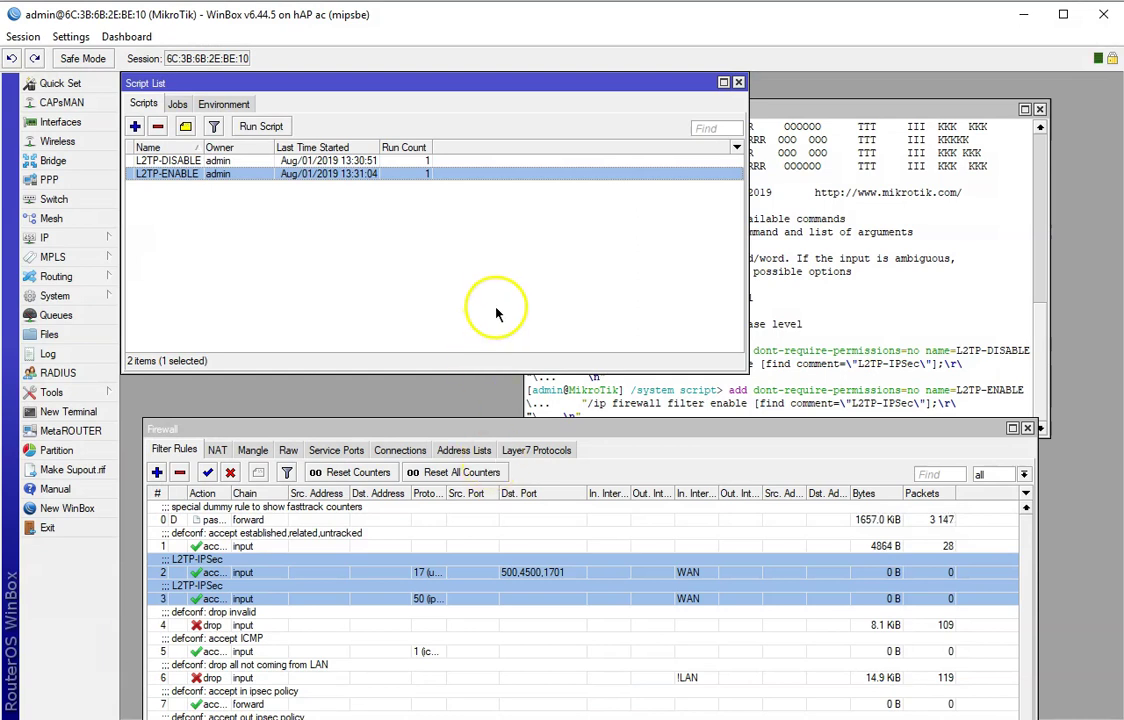
{"action": "left_click", "coordinate": [738, 83]}
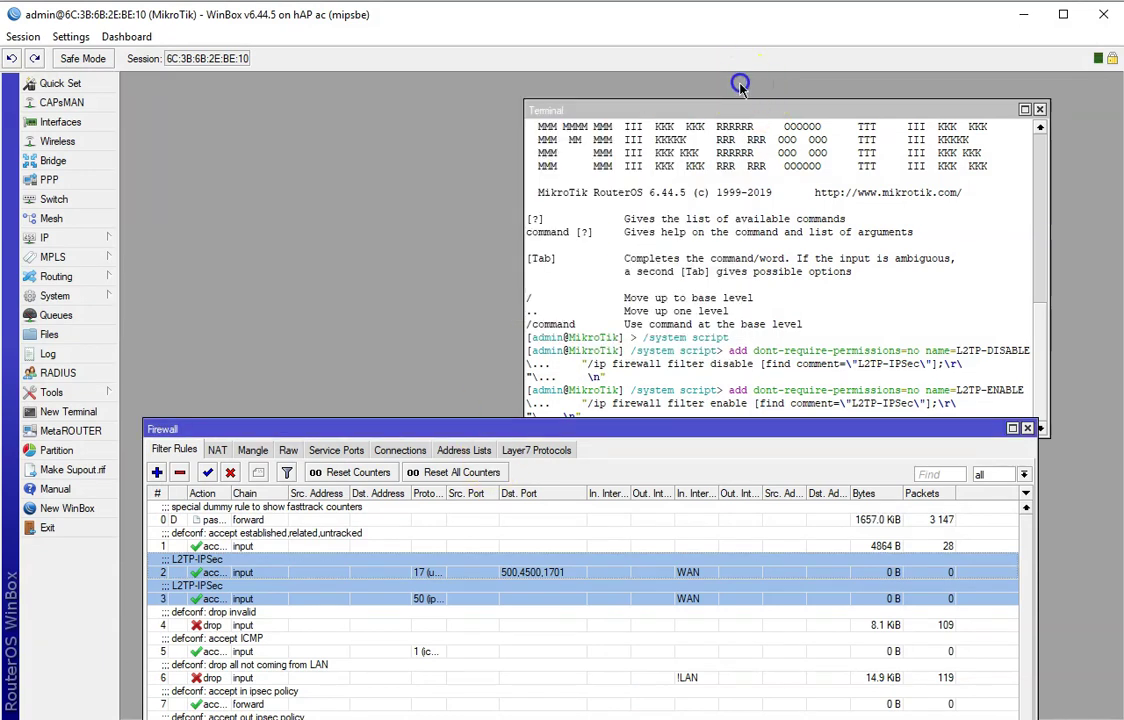
{"action": "left_click_drag", "start_coordinate": [391, 432], "coordinate": [372, 549]}
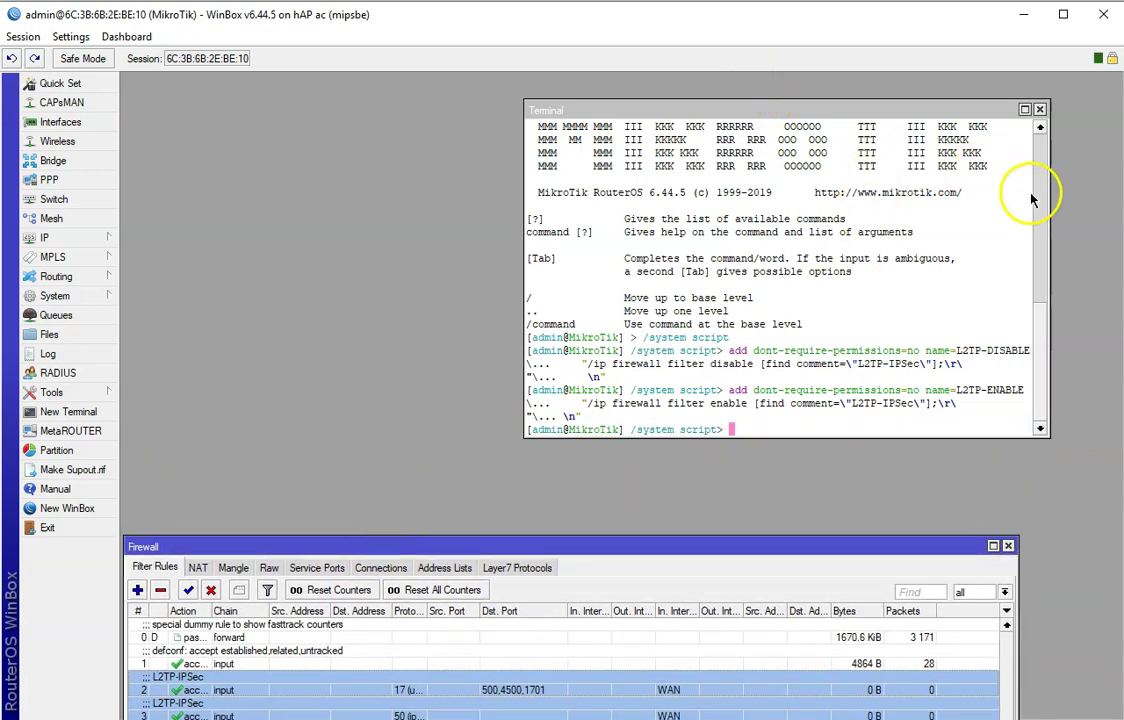
Step: Check the router's current time, date and time zone in the clock settings
{"action": "left_click", "coordinate": [52, 296]}
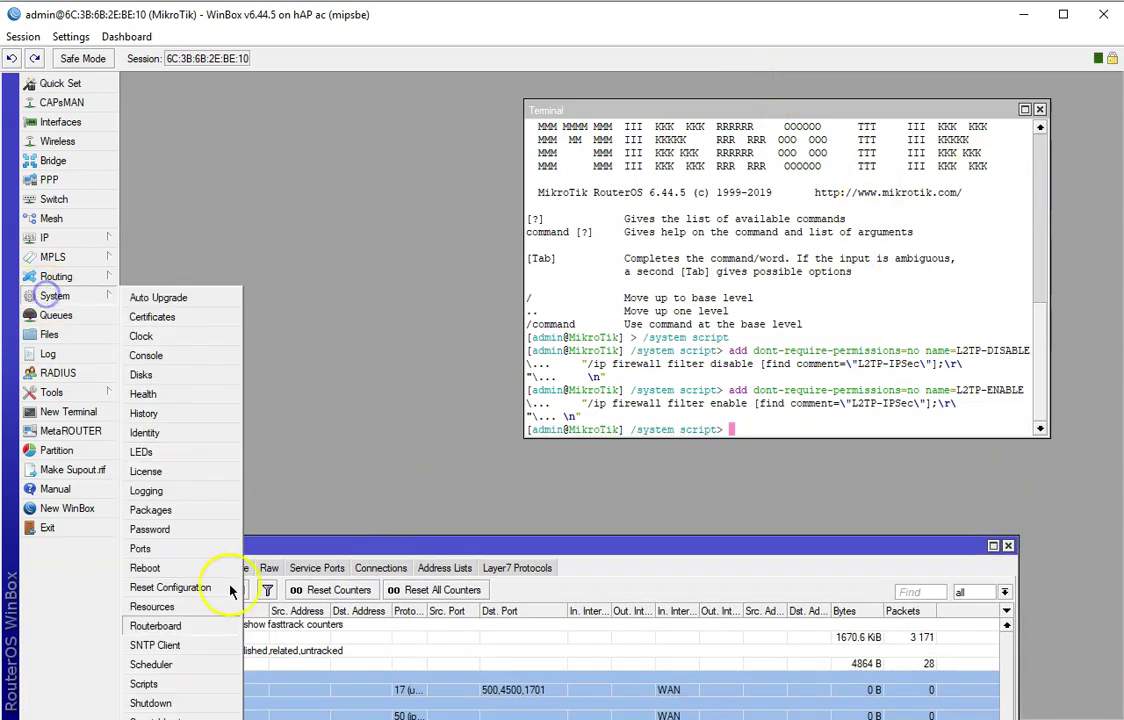
{"action": "left_click", "coordinate": [155, 337]}
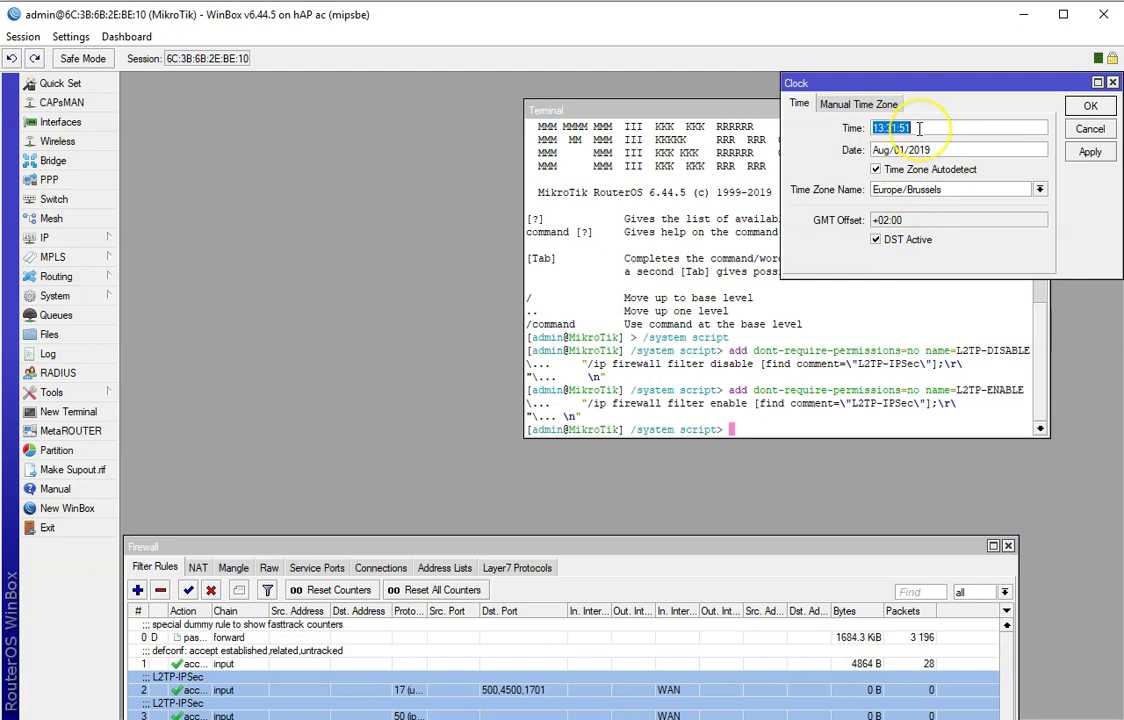
{"action": "left_click", "coordinate": [1089, 107]}
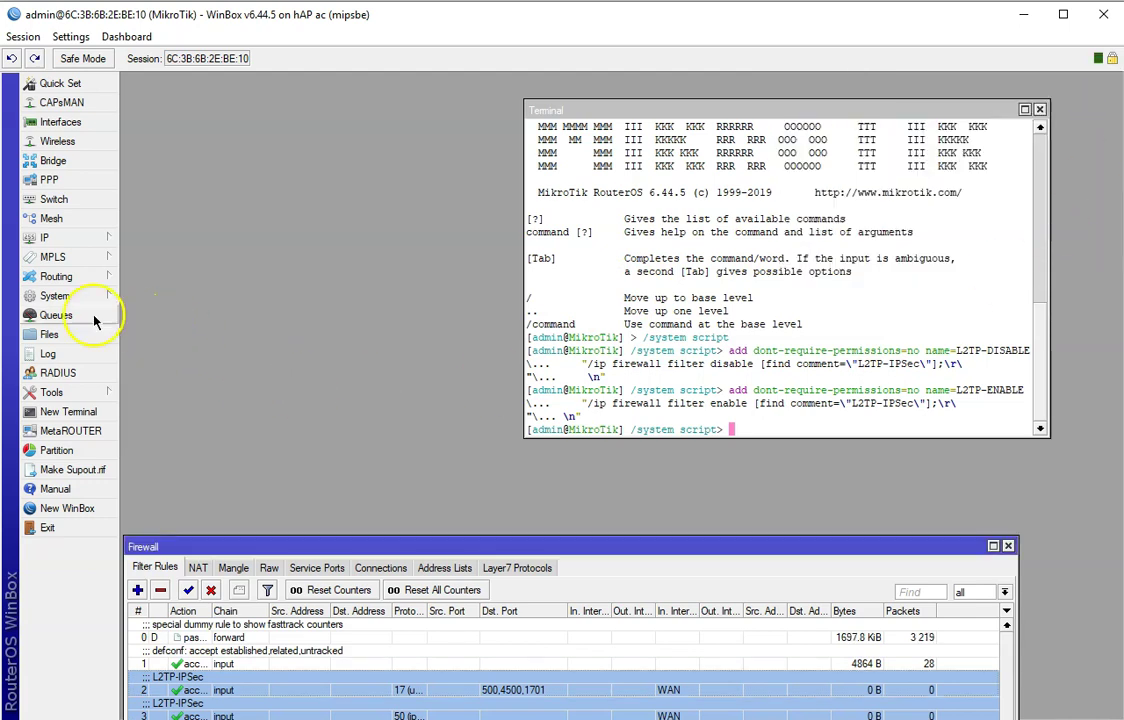
Step: Enable the SNTP client with 10.10.100.1 as the primary NTP server and save the settings
{"action": "left_click", "coordinate": [58, 298]}
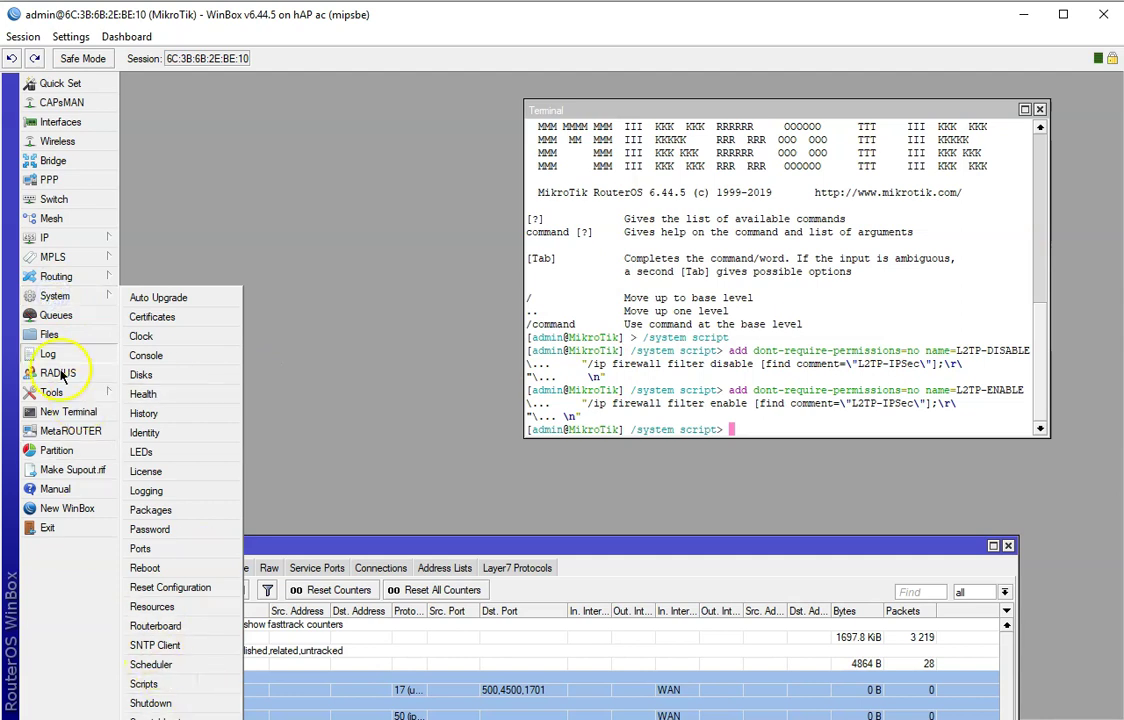
{"action": "left_click", "coordinate": [52, 297]}
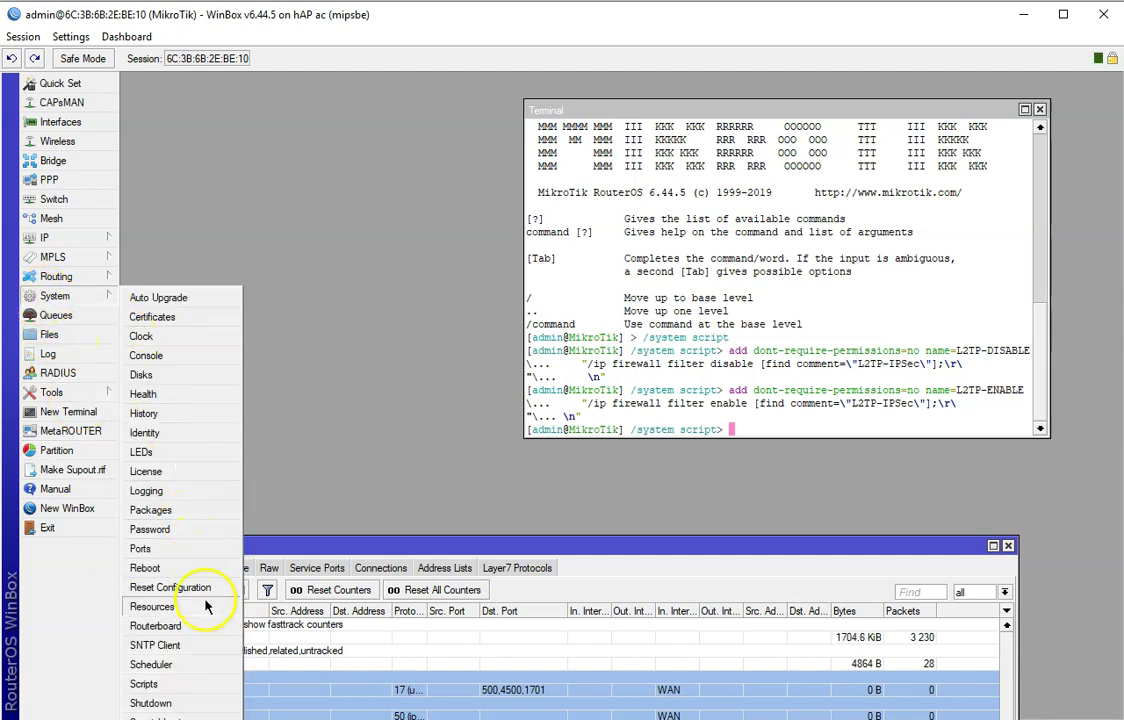
{"action": "left_click", "coordinate": [155, 646]}
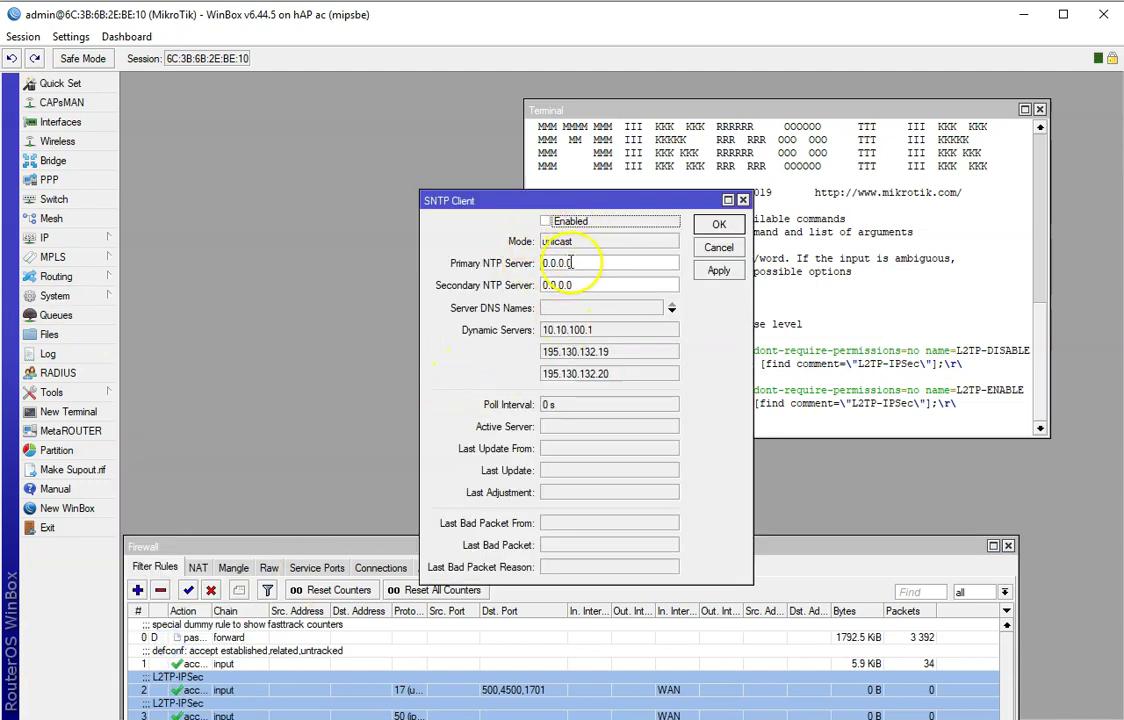
{"action": "left_click", "coordinate": [582, 264]}
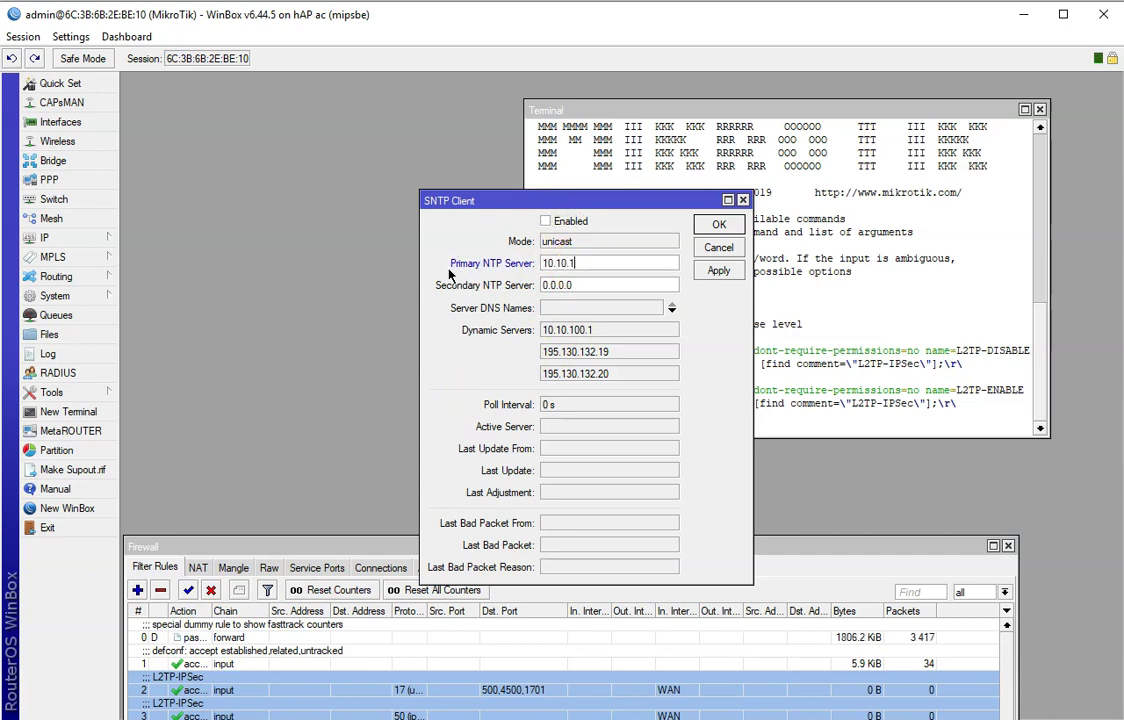
{"action": "left_click", "coordinate": [540, 220]}
{"action": "left_click", "coordinate": [722, 274]}
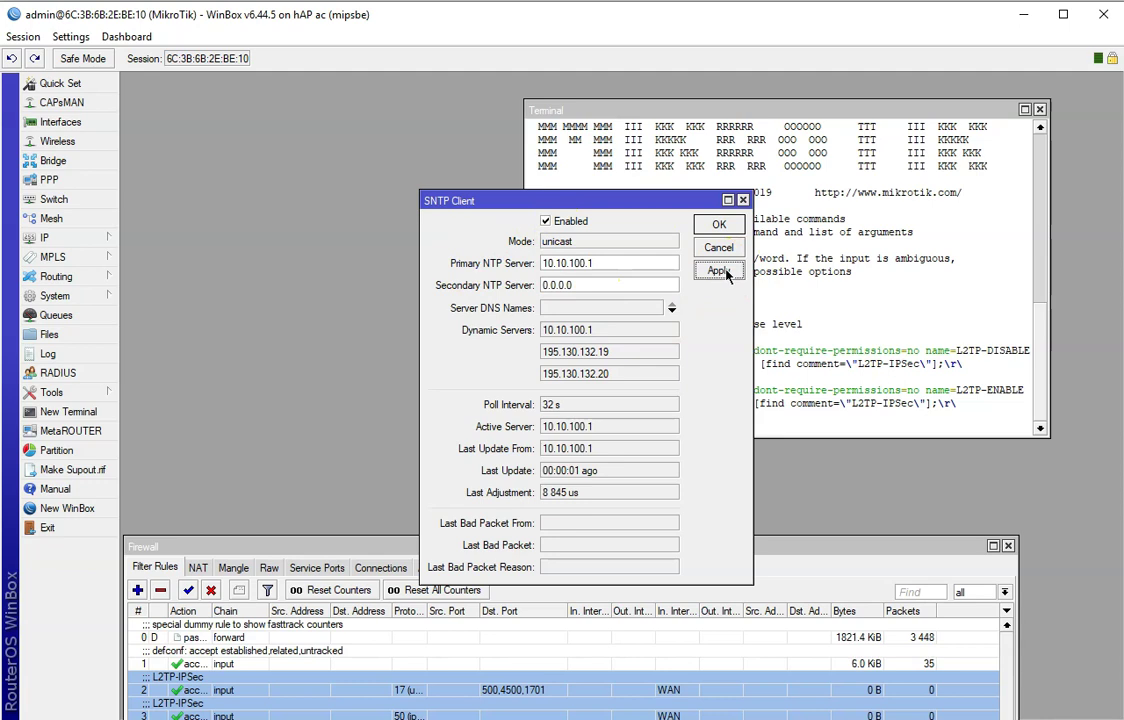
{"action": "left_click", "coordinate": [720, 225]}
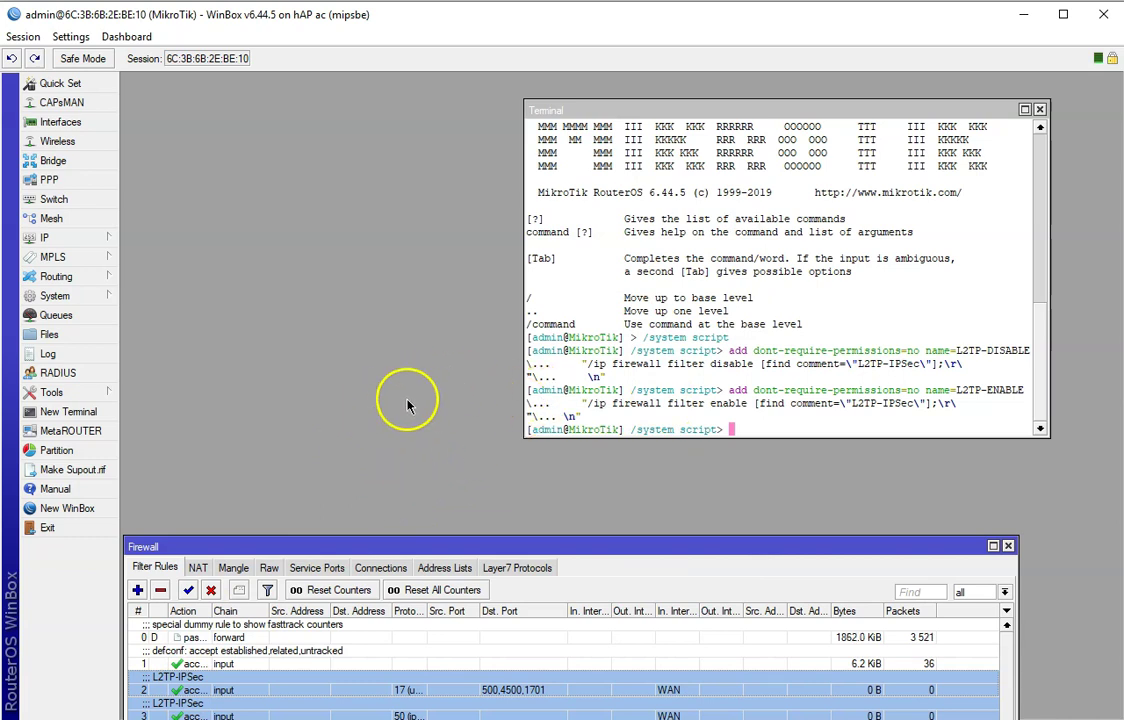
Step: Move the terminal to the workspace's upper-left corner, widen it for long commands, and place the firewall rules below it
{"action": "left_click", "coordinate": [705, 104]}
{"action": "left_click_drag", "start_coordinate": [705, 104], "coordinate": [302, 55]}
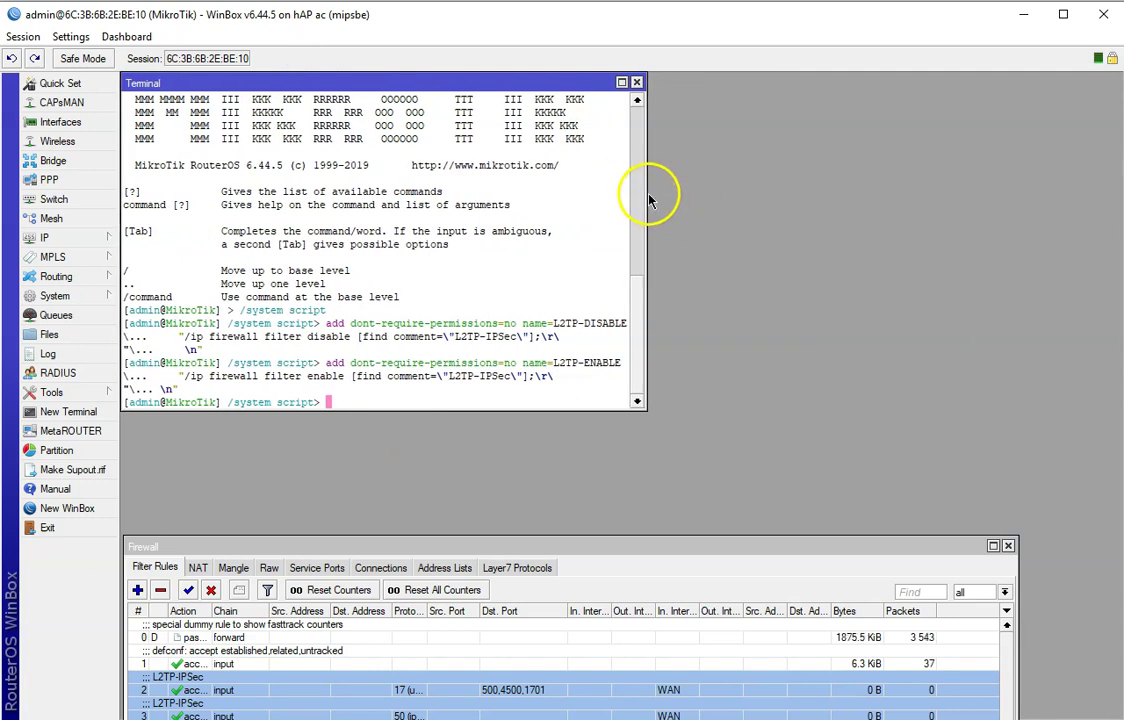
{"action": "left_click_drag", "start_coordinate": [645, 193], "coordinate": [921, 226]}
{"action": "left_click_drag", "start_coordinate": [563, 541], "coordinate": [587, 713]}
{"action": "left_click_drag", "start_coordinate": [520, 466], "coordinate": [515, 511]}
Step: Paste the copied /system scheduler block into the terminal, execute its last command, and close the terminal
{"action": "right_click", "coordinate": [330, 402]}
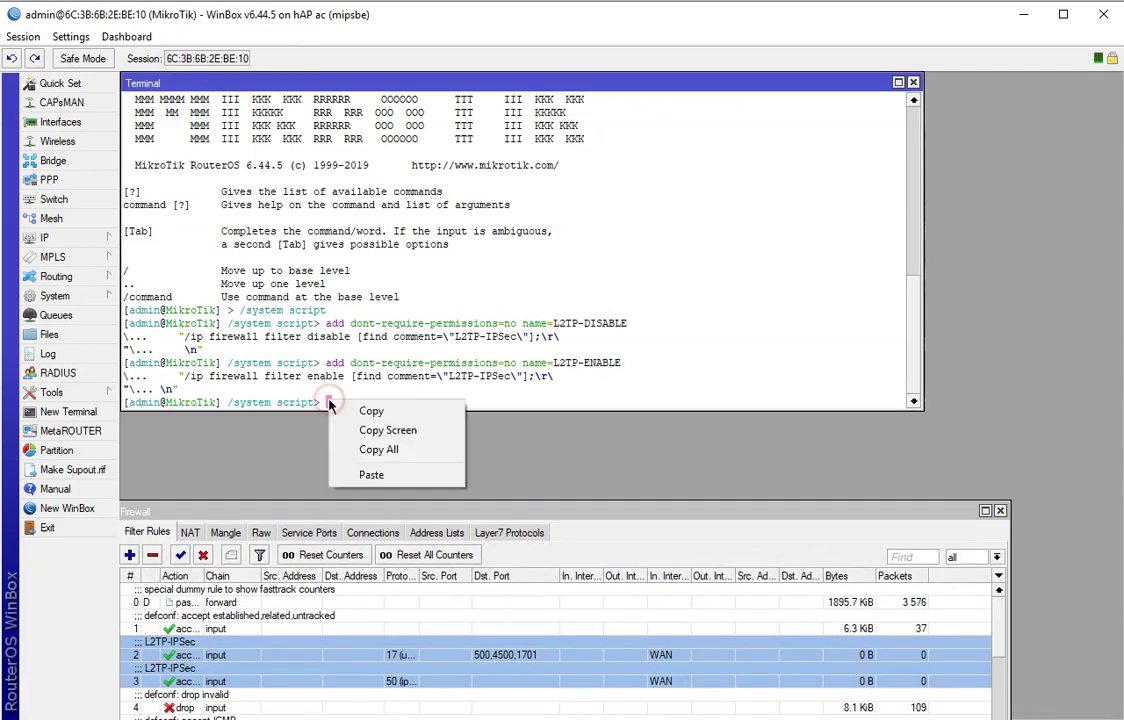
{"action": "left_click", "coordinate": [368, 474]}
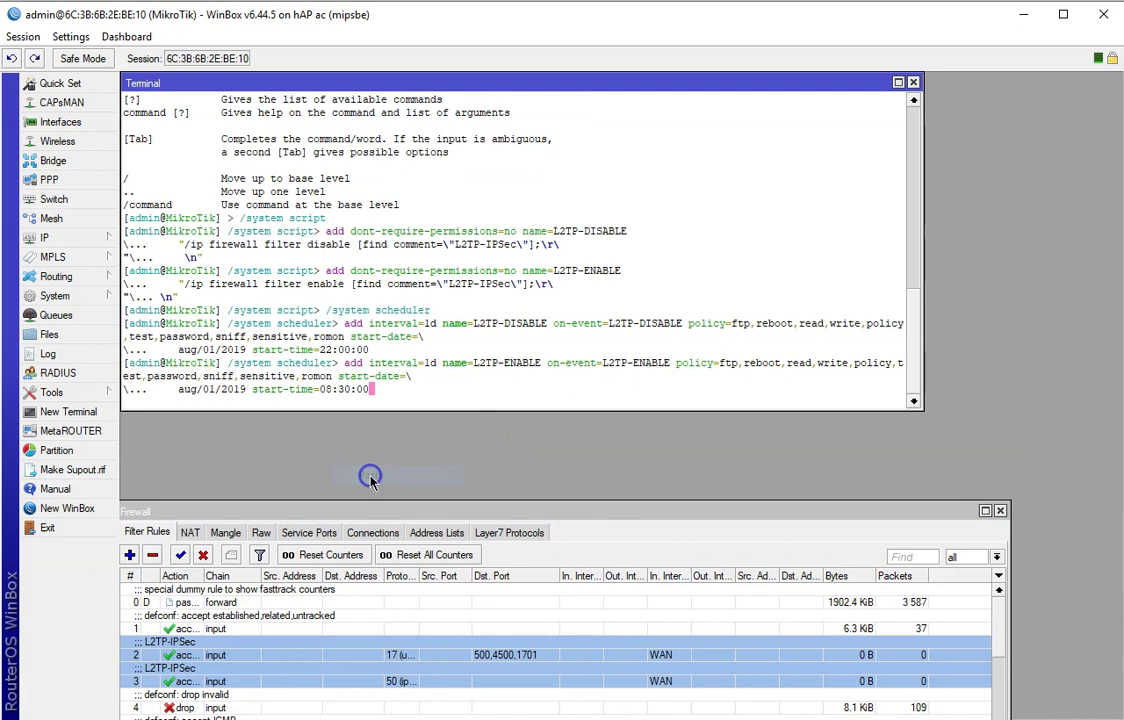
{"action": "left_click", "coordinate": [372, 392]}
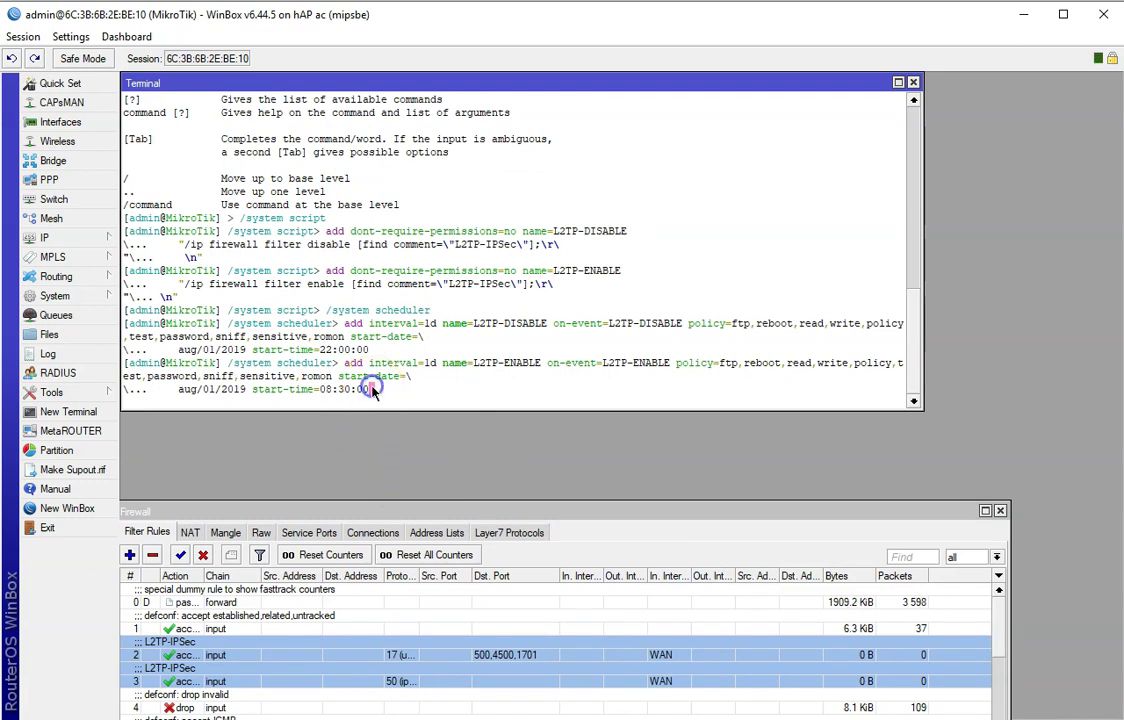
{"action": "key", "text": "Return"}
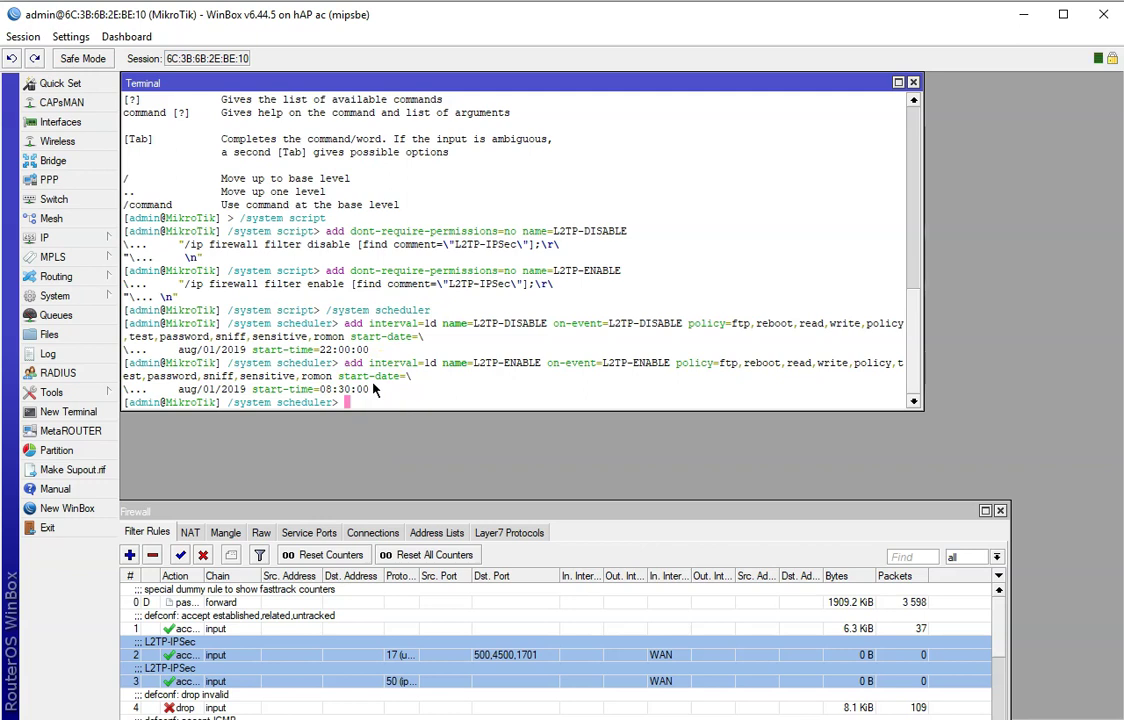
{"action": "left_click", "coordinate": [913, 82]}
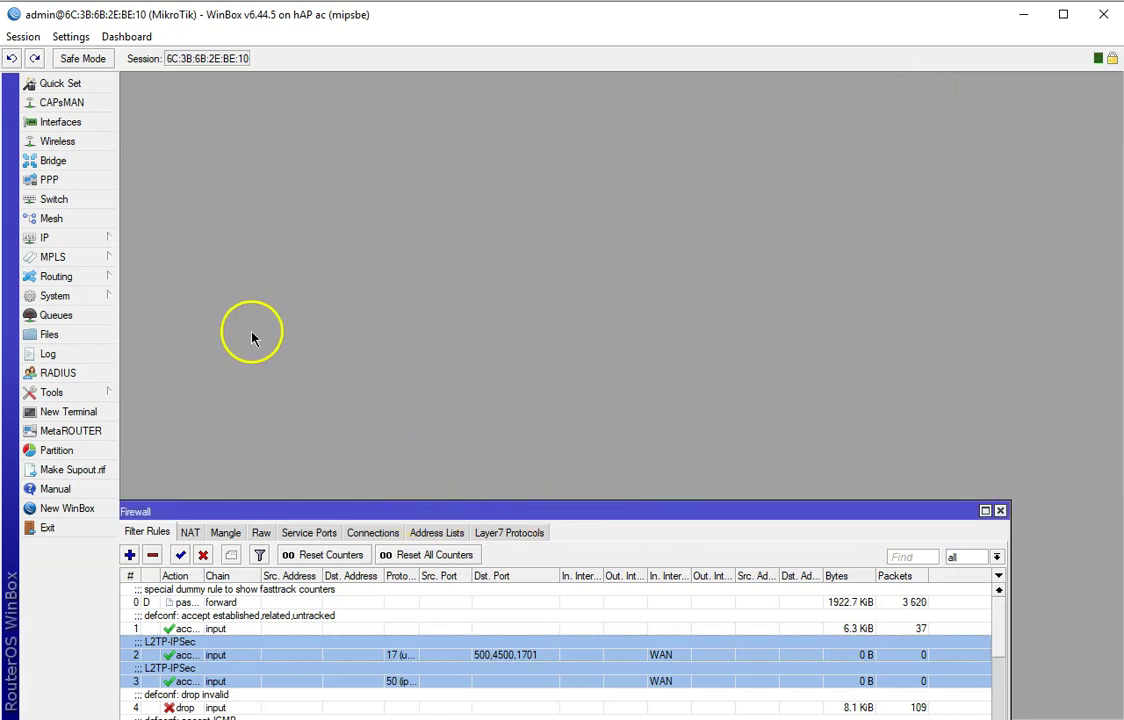
Step: Bring up the scheduler list and arrange it directly above the firewall rules so both stay in view
{"action": "left_click", "coordinate": [47, 297]}
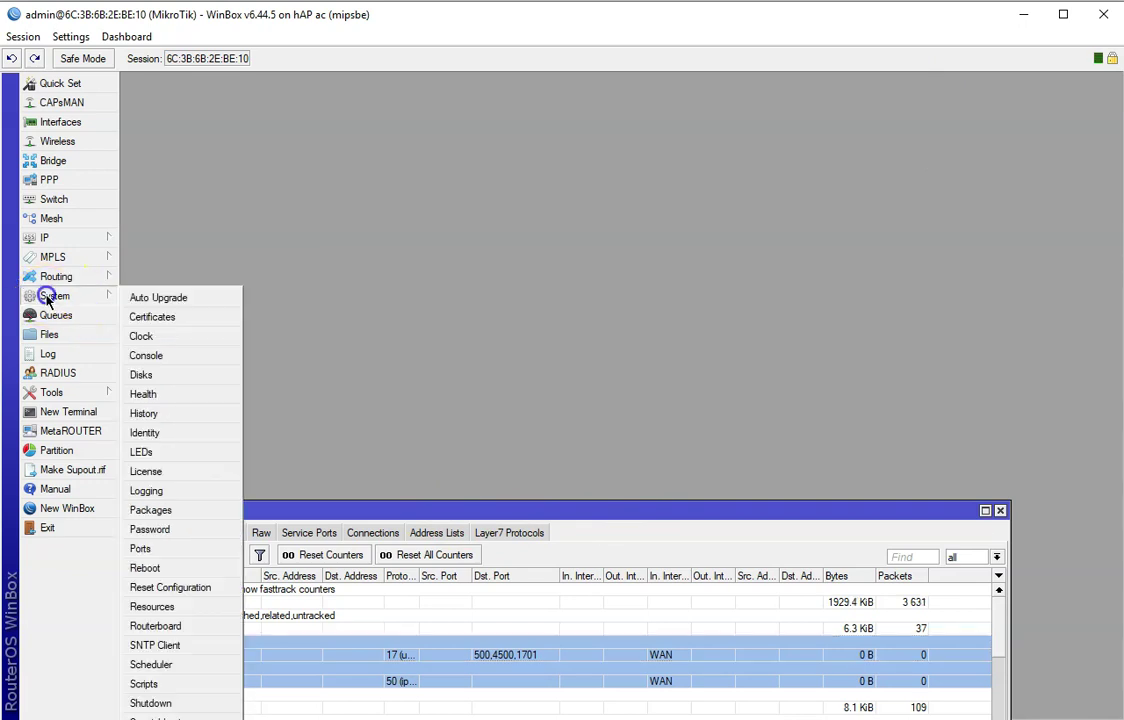
{"action": "left_click", "coordinate": [180, 665]}
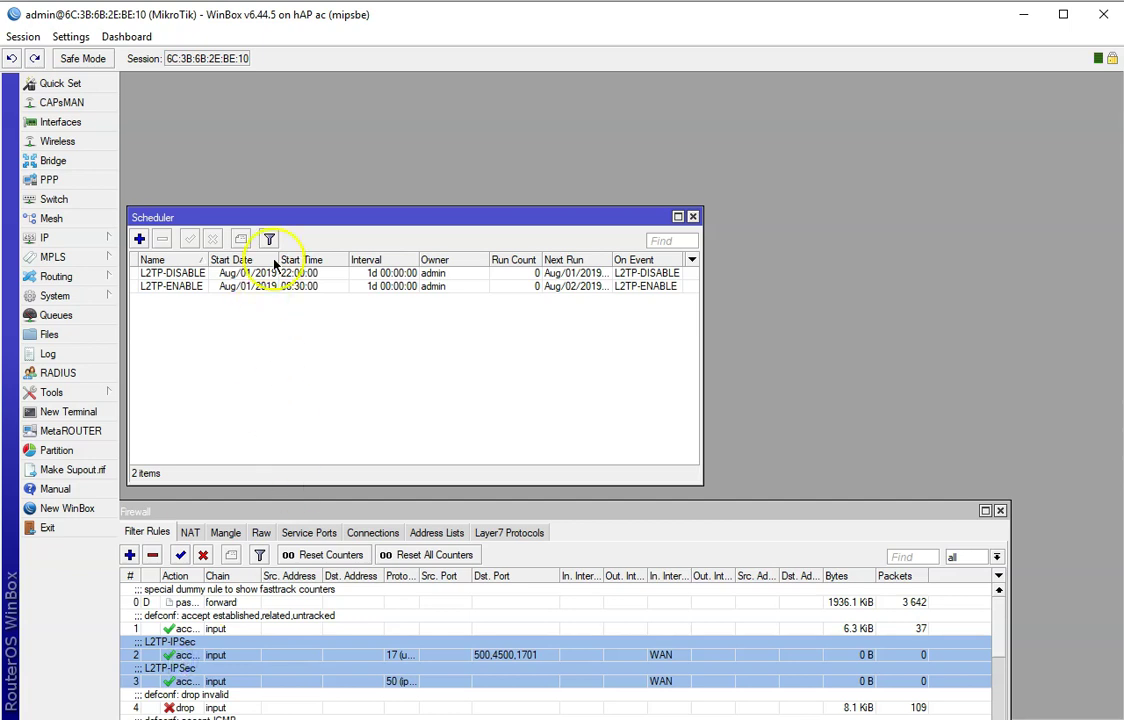
{"action": "left_click_drag", "start_coordinate": [298, 214], "coordinate": [290, 82]}
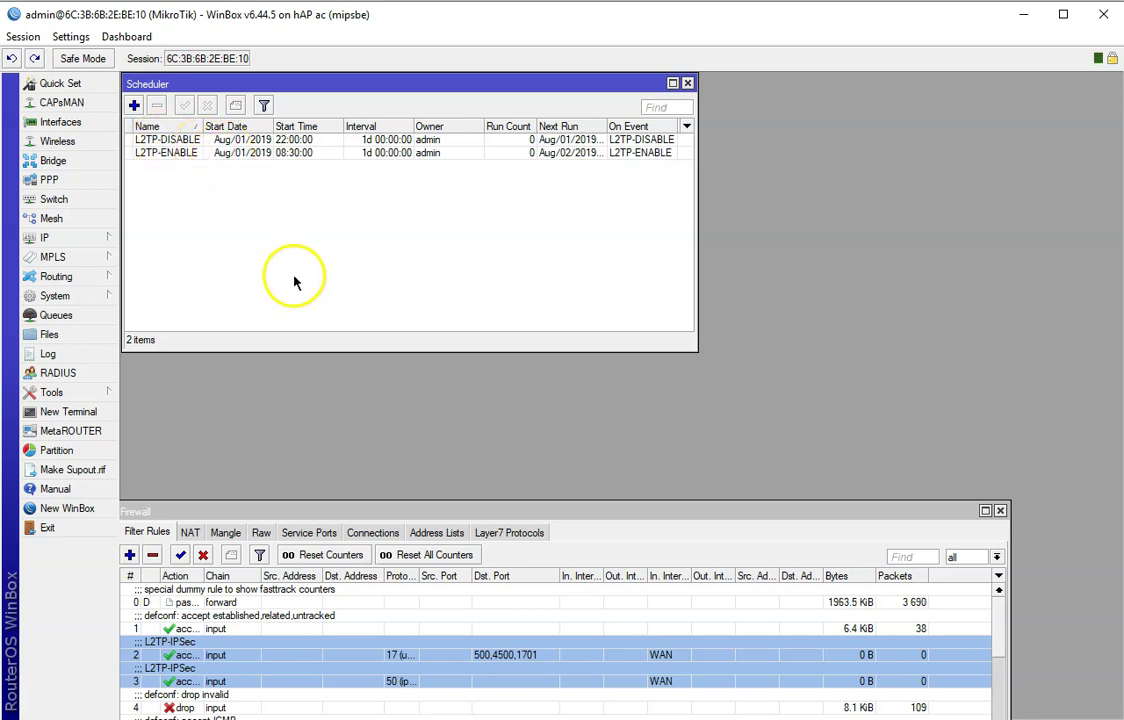
{"action": "left_click_drag", "start_coordinate": [358, 512], "coordinate": [363, 359]}
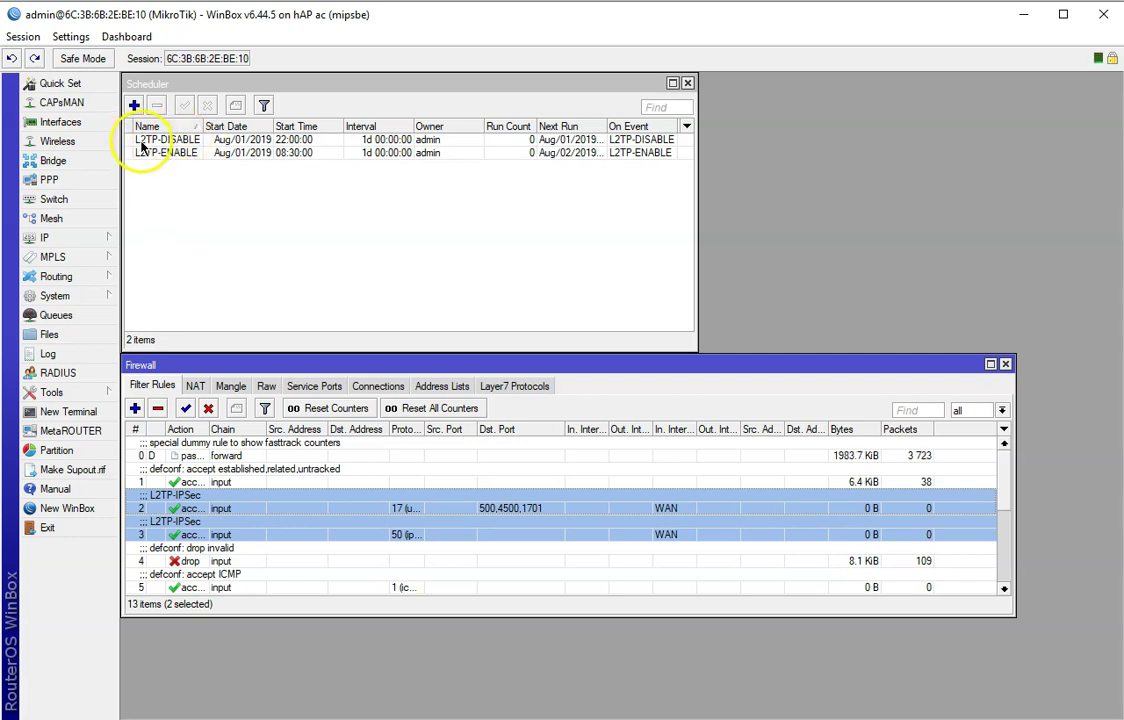
Step: Open the L2TP-DISABLE schedule and compare its On Event name with the script names, then close the script list
{"action": "double_click", "coordinate": [178, 143]}
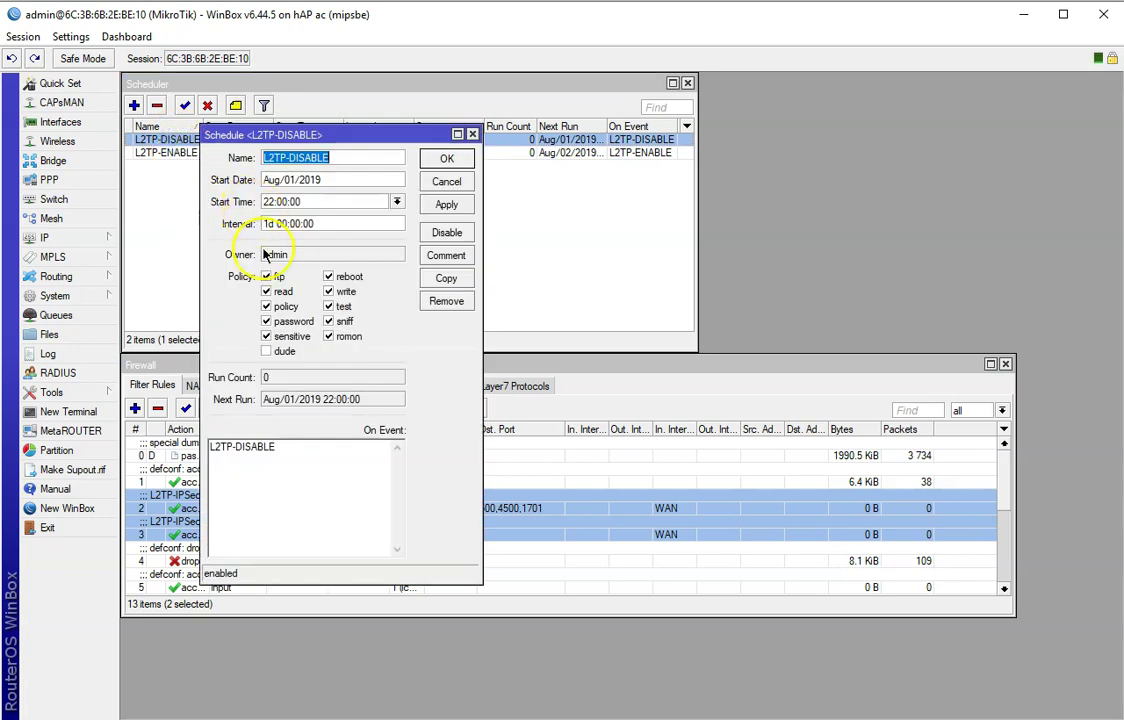
{"action": "left_click", "coordinate": [55, 296]}
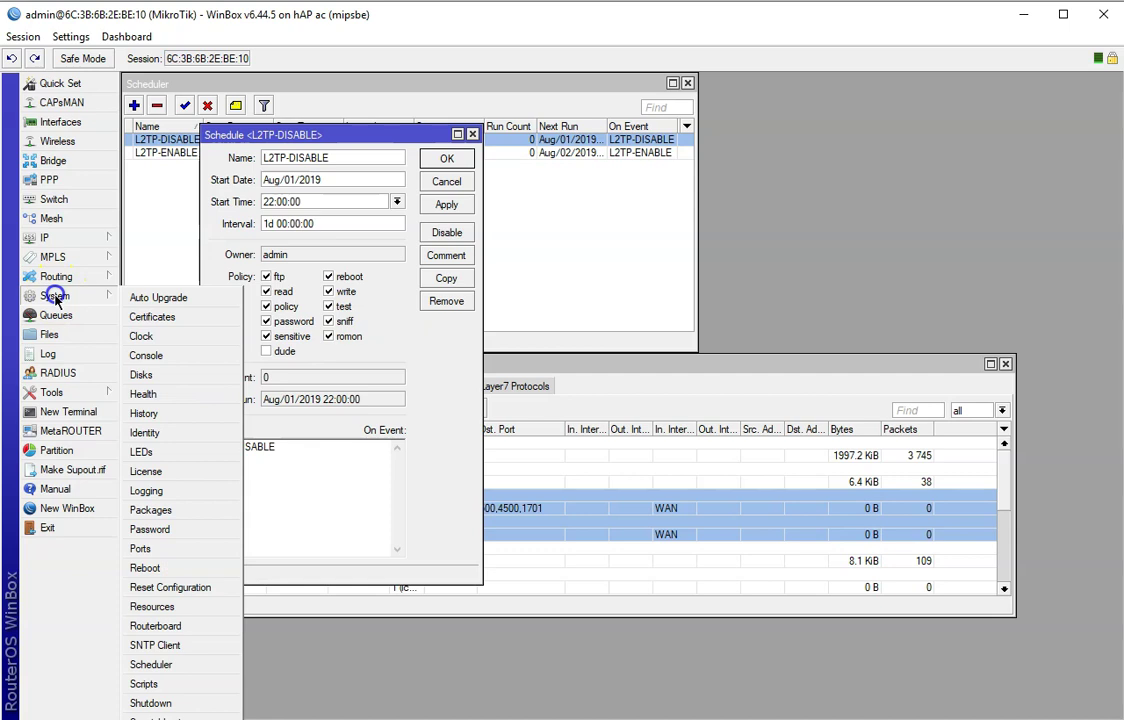
{"action": "left_click", "coordinate": [148, 686]}
{"action": "left_click_drag", "start_coordinate": [300, 76], "coordinate": [764, 76]}
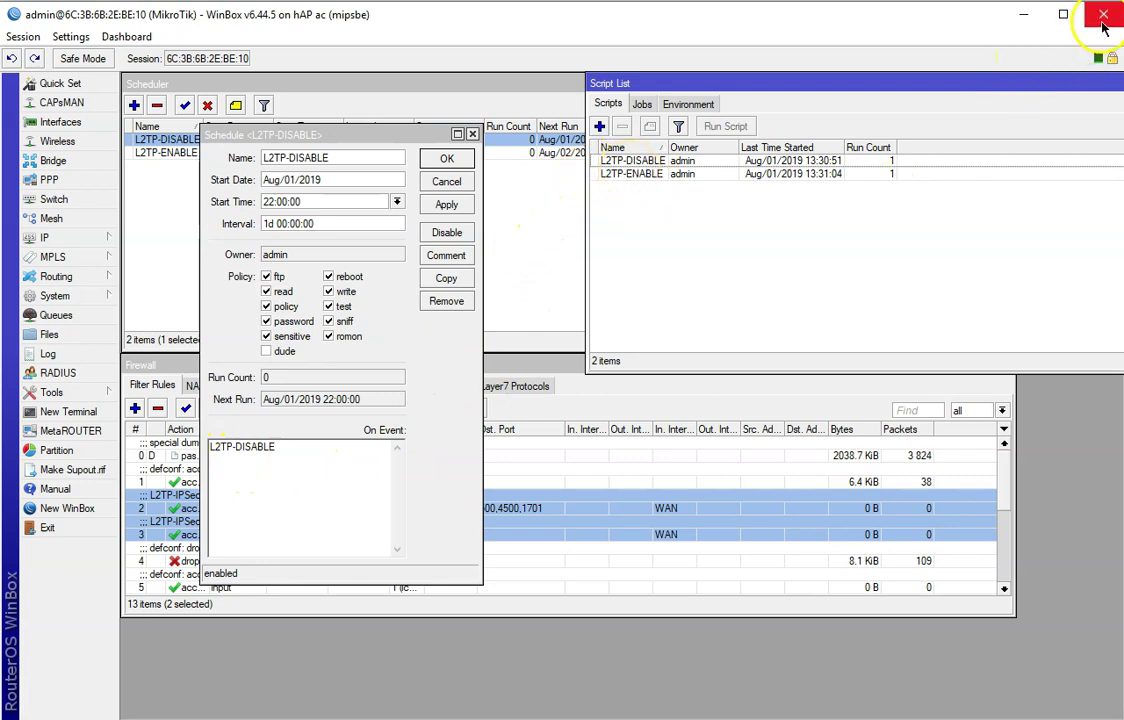
{"action": "left_click_drag", "start_coordinate": [1005, 80], "coordinate": [850, 100]}
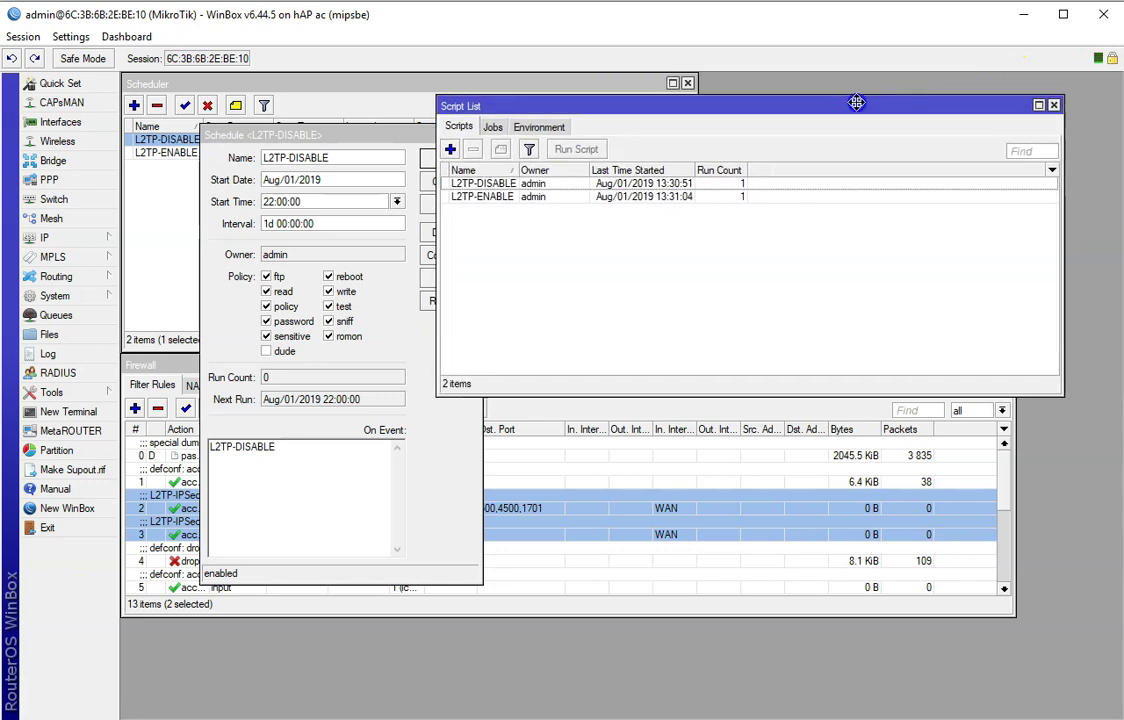
{"action": "left_click", "coordinate": [1055, 103]}
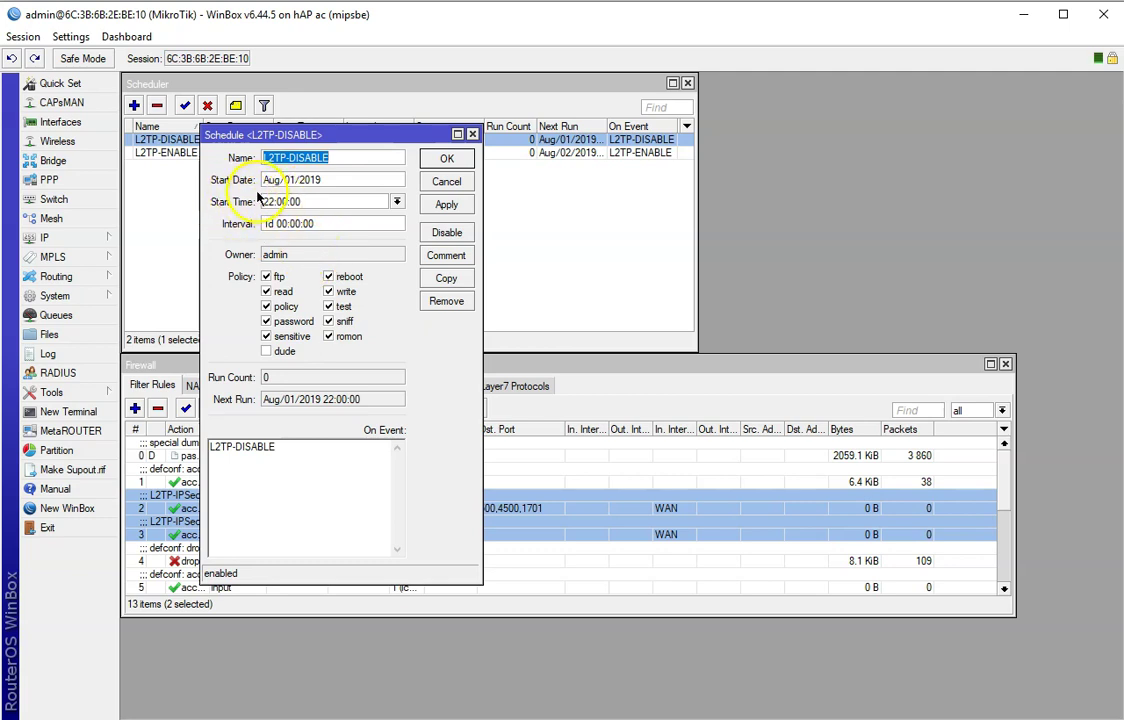
Step: With the router's clock open for reference, set the L2TP-DISABLE schedule's start time to 13:35:00 and save it
{"action": "left_click_drag", "start_coordinate": [369, 136], "coordinate": [401, 174]}
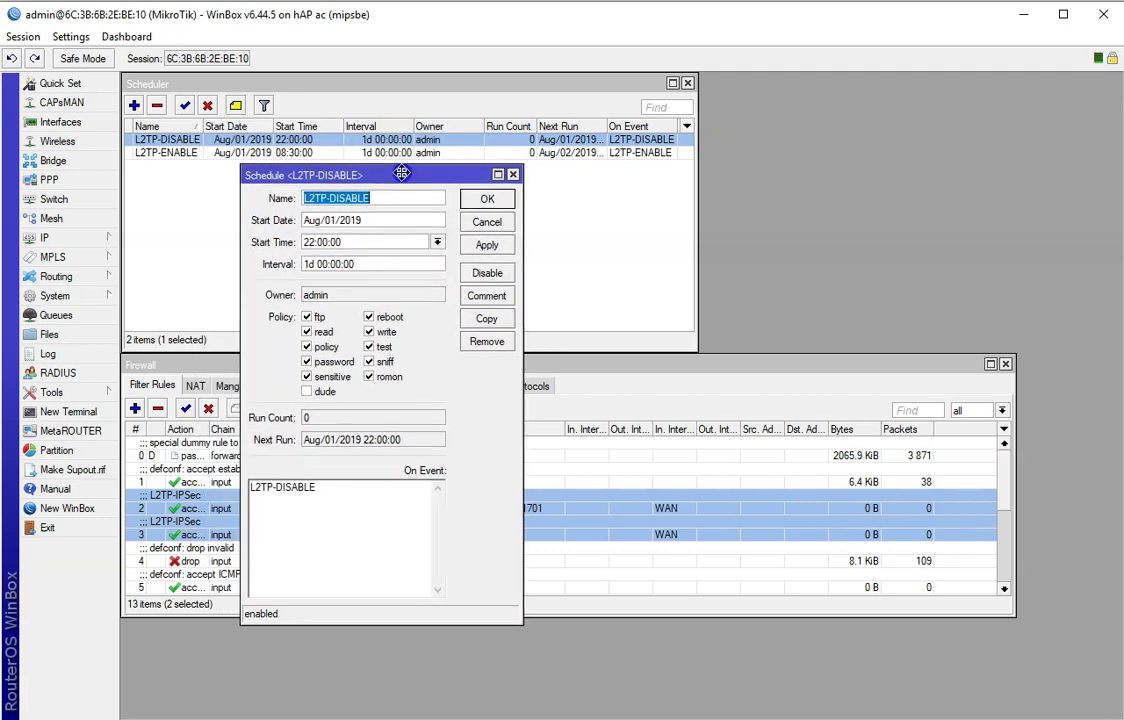
{"action": "left_click", "coordinate": [48, 297]}
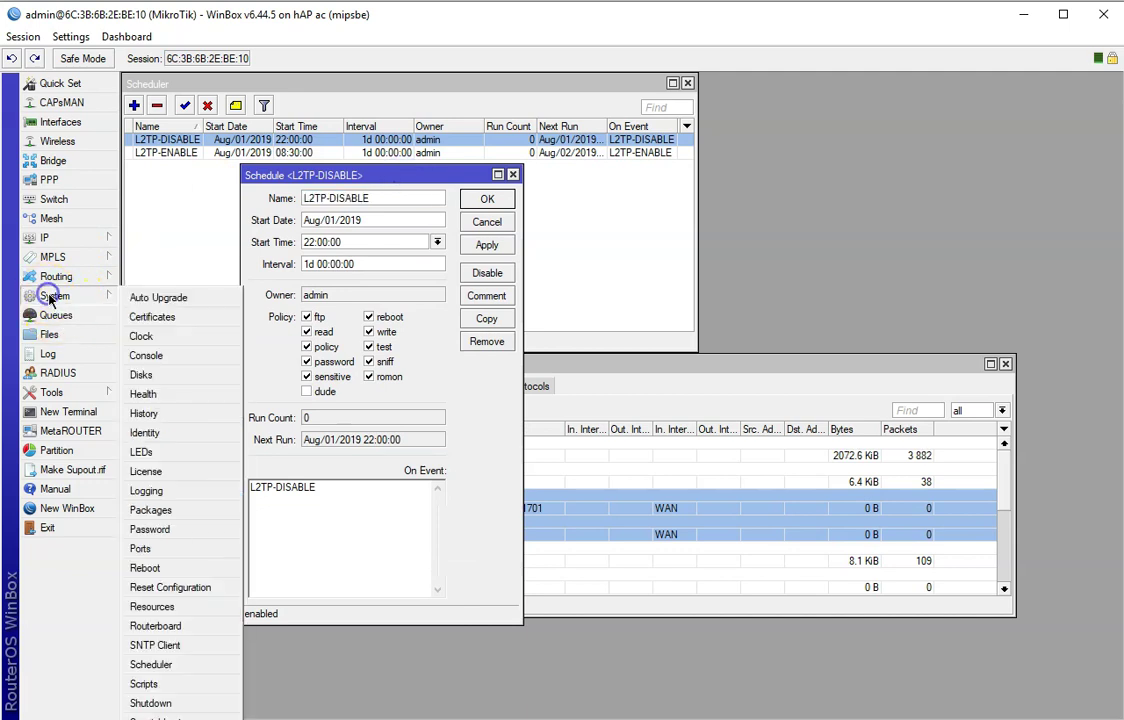
{"action": "left_click", "coordinate": [180, 340]}
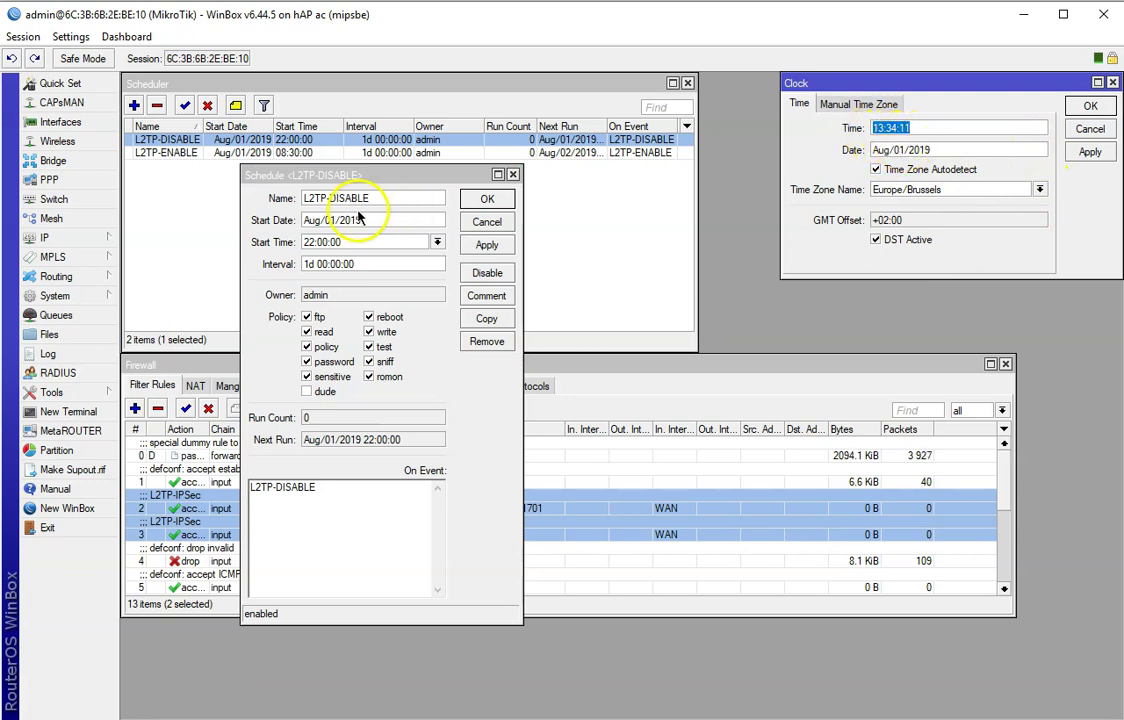
{"action": "left_click", "coordinate": [313, 243]}
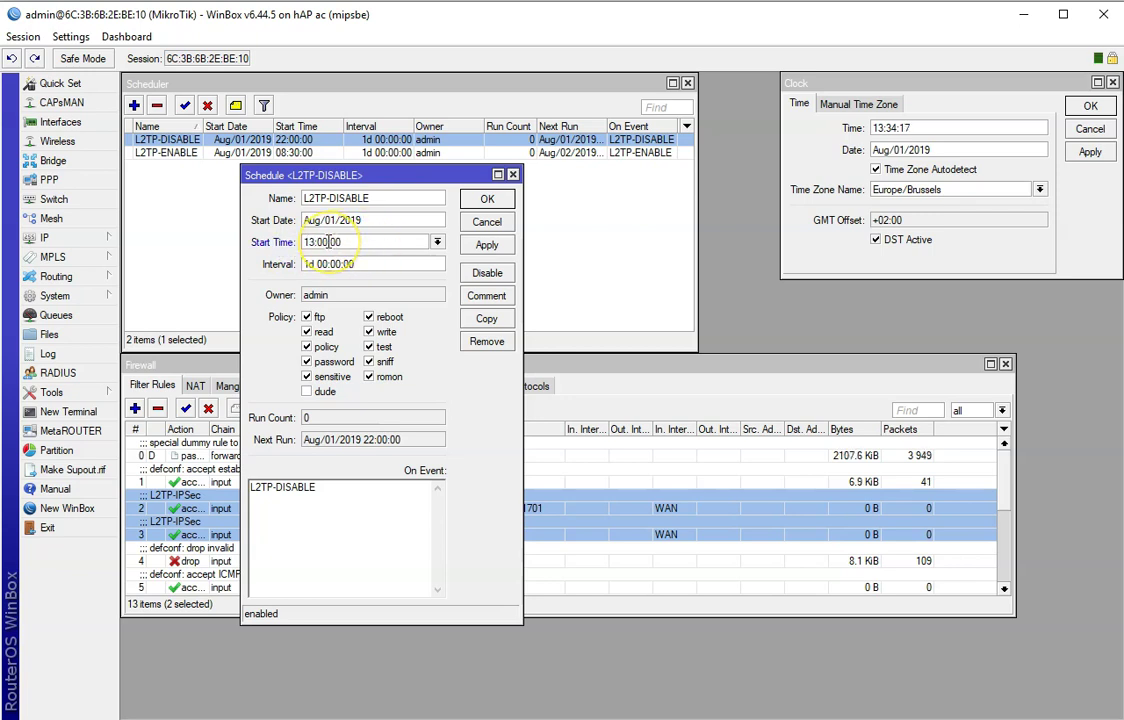
{"action": "left_click", "coordinate": [329, 242]}
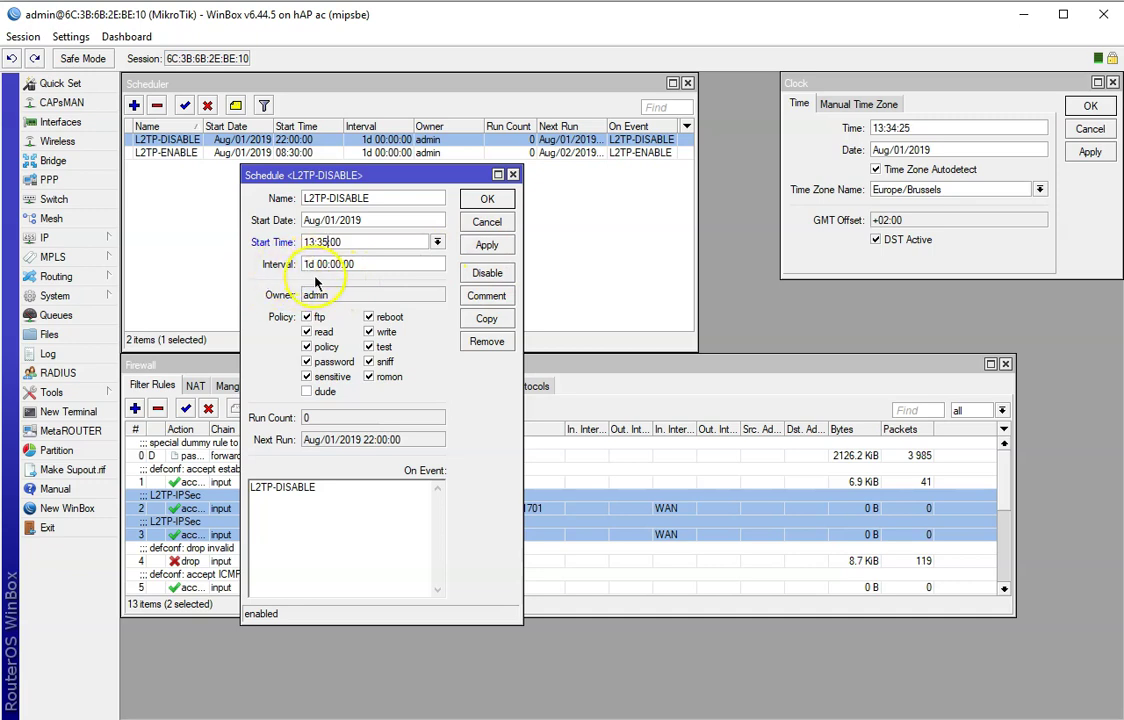
{"action": "left_click", "coordinate": [487, 245]}
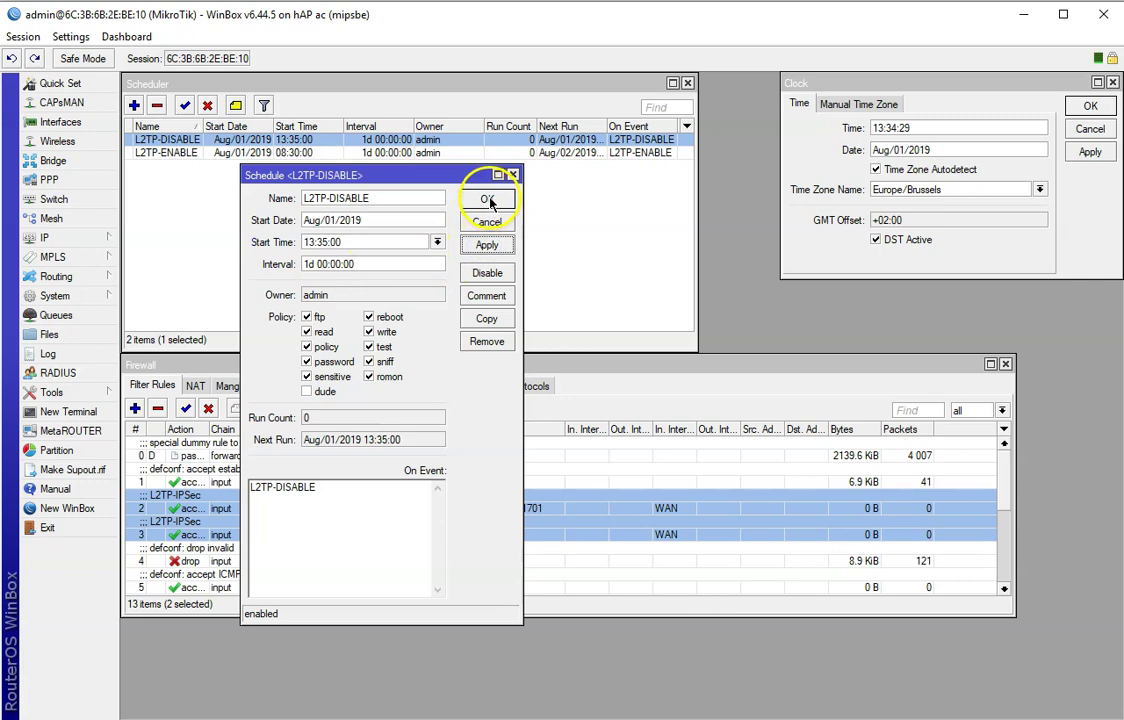
{"action": "left_click", "coordinate": [487, 199]}
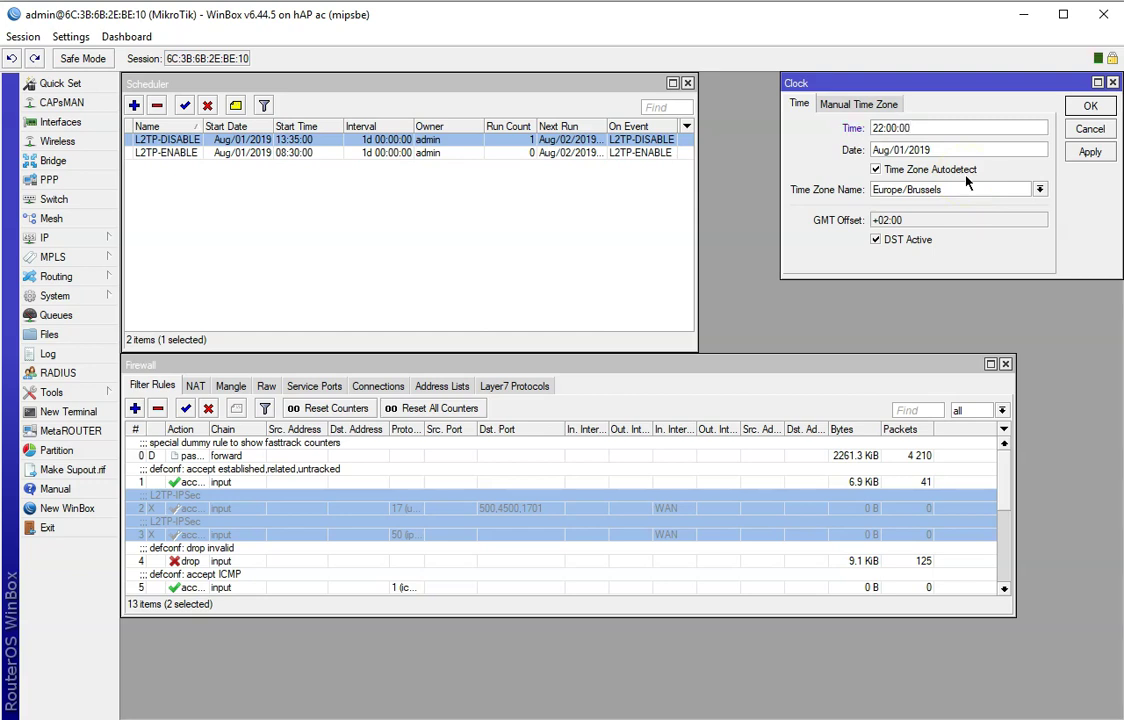
Step: Set the router's clock time to 22:00:00, apply it, and close the clock settings
{"action": "left_click", "coordinate": [1088, 150]}
{"action": "left_click", "coordinate": [1099, 105]}
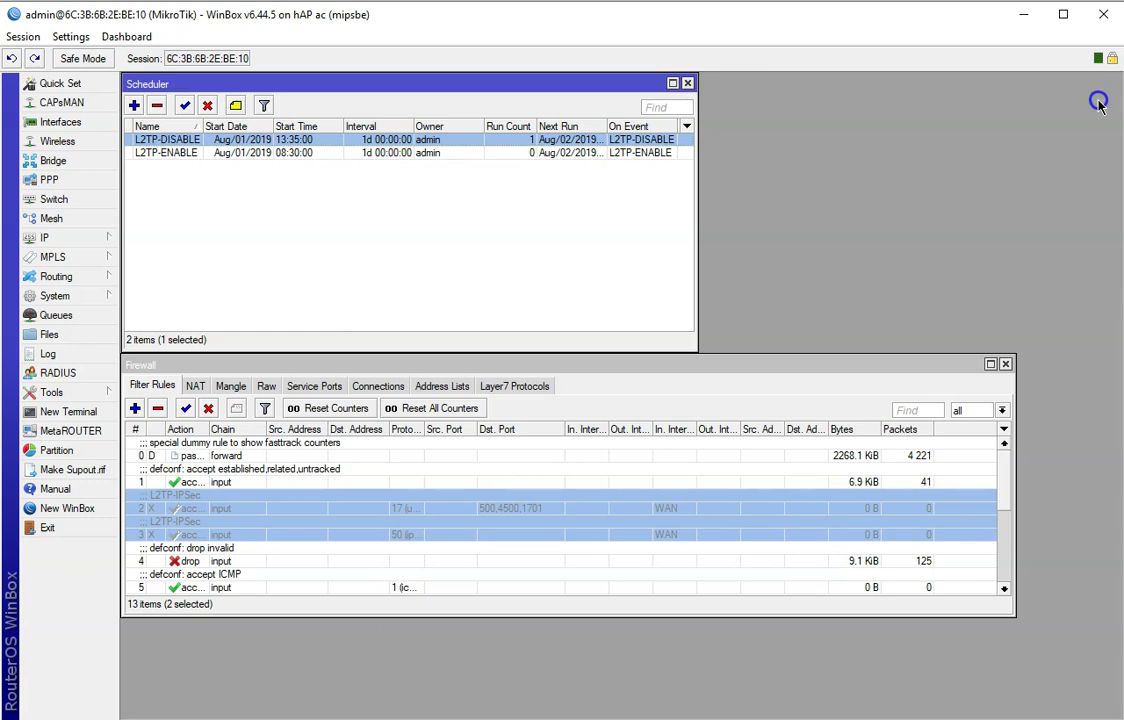
Step: Open the L2TP-ENABLE schedule, bring up the router's clock settings beside it, and apply the clock settings
{"action": "double_click", "coordinate": [150, 152]}
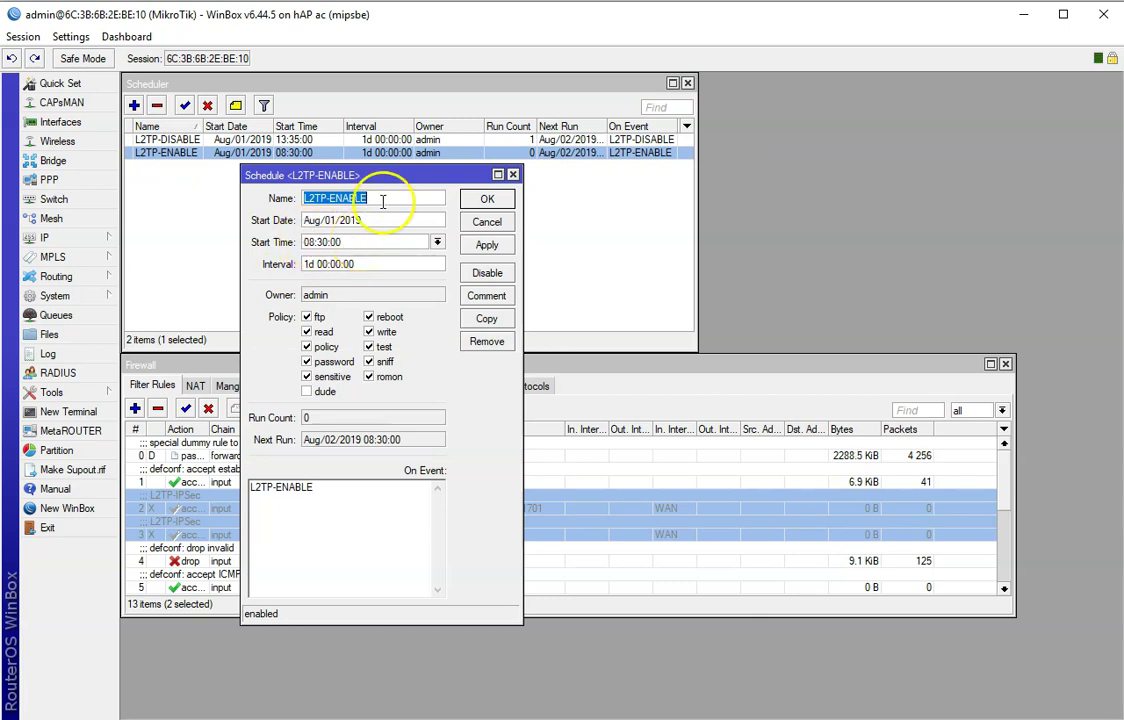
{"action": "left_click_drag", "start_coordinate": [389, 178], "coordinate": [421, 92]}
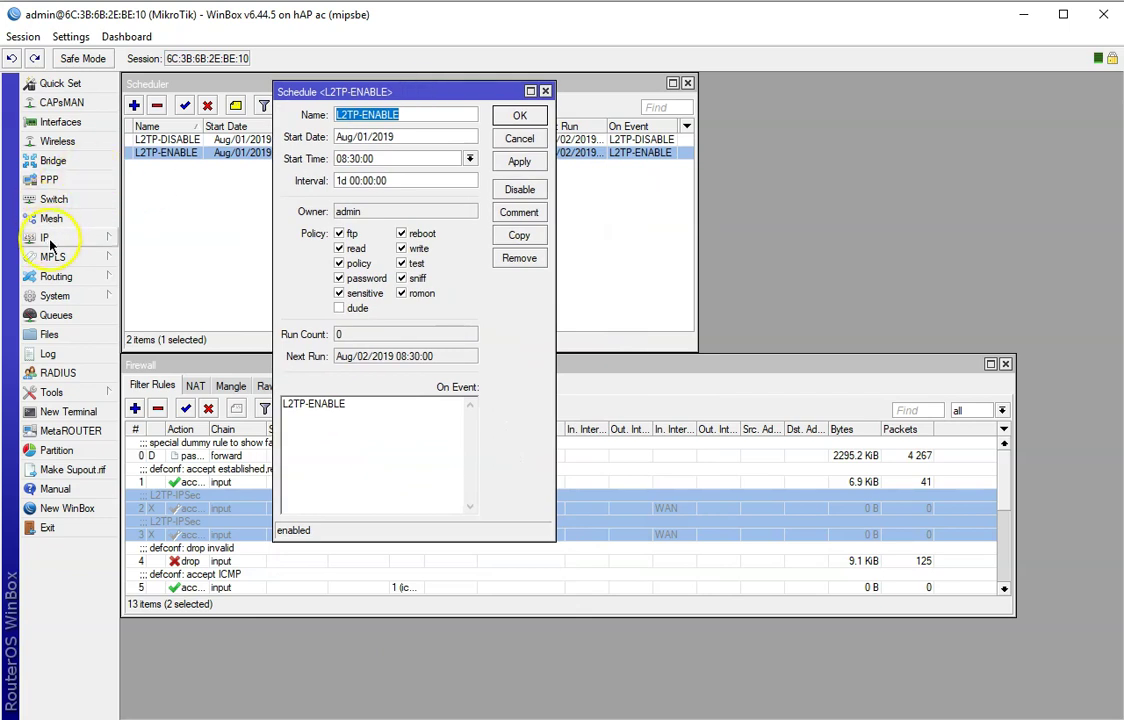
{"action": "left_click", "coordinate": [50, 296]}
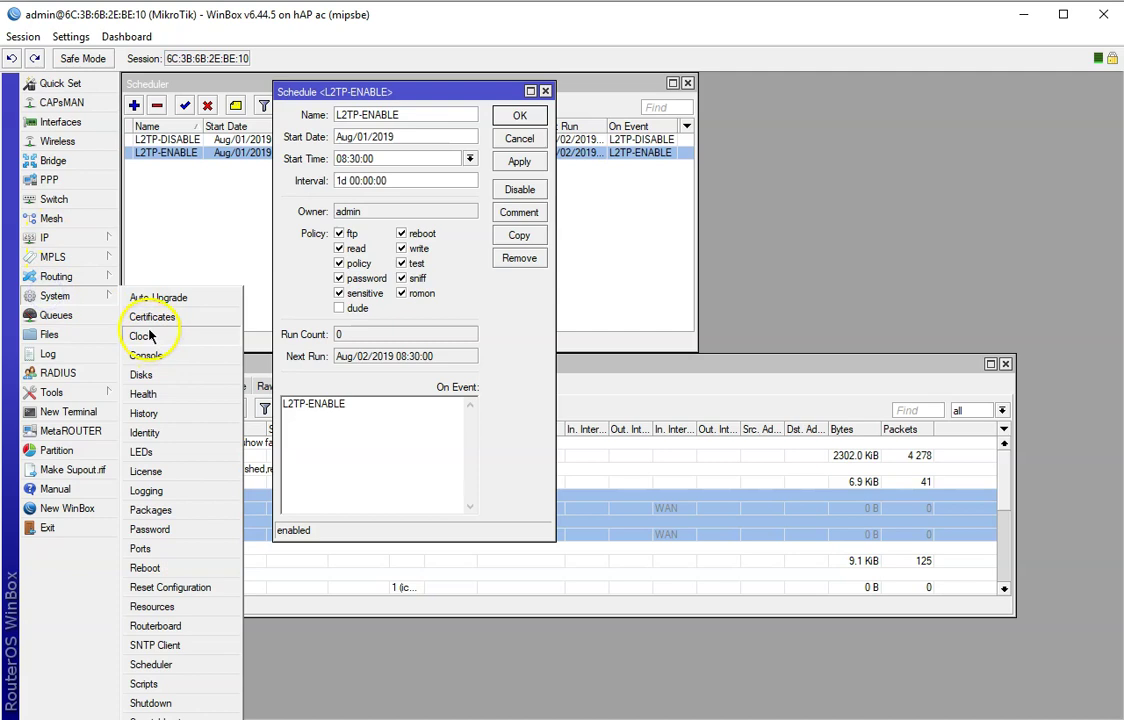
{"action": "left_click", "coordinate": [150, 330]}
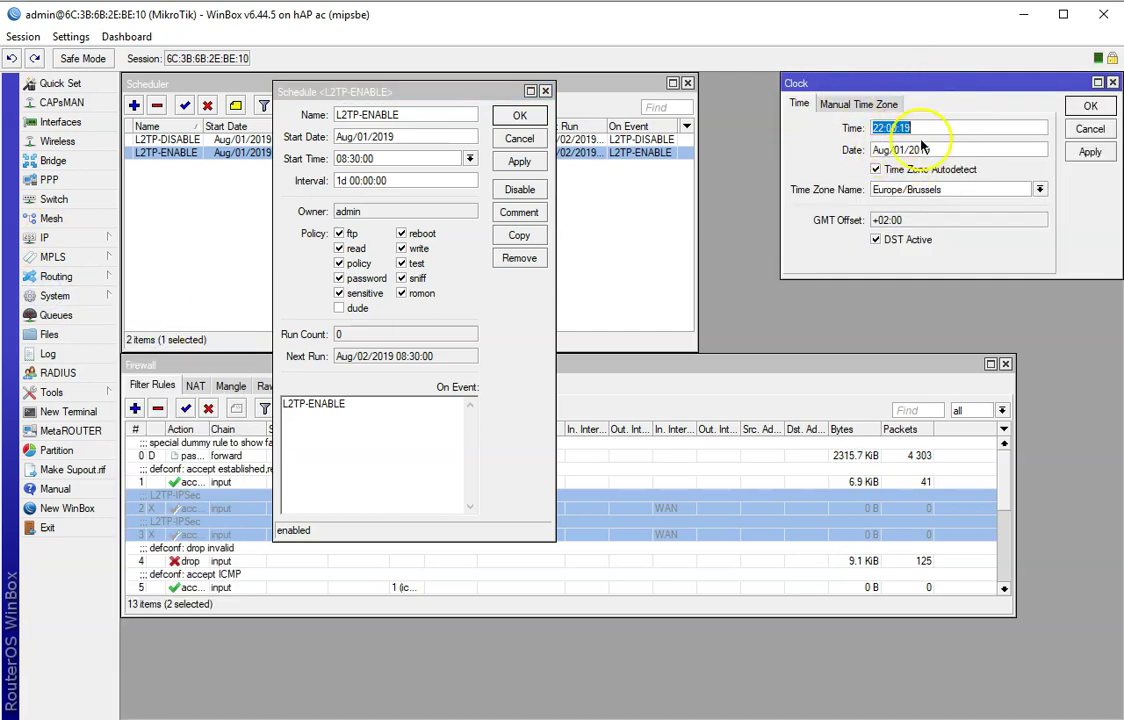
{"action": "left_click", "coordinate": [1089, 153]}
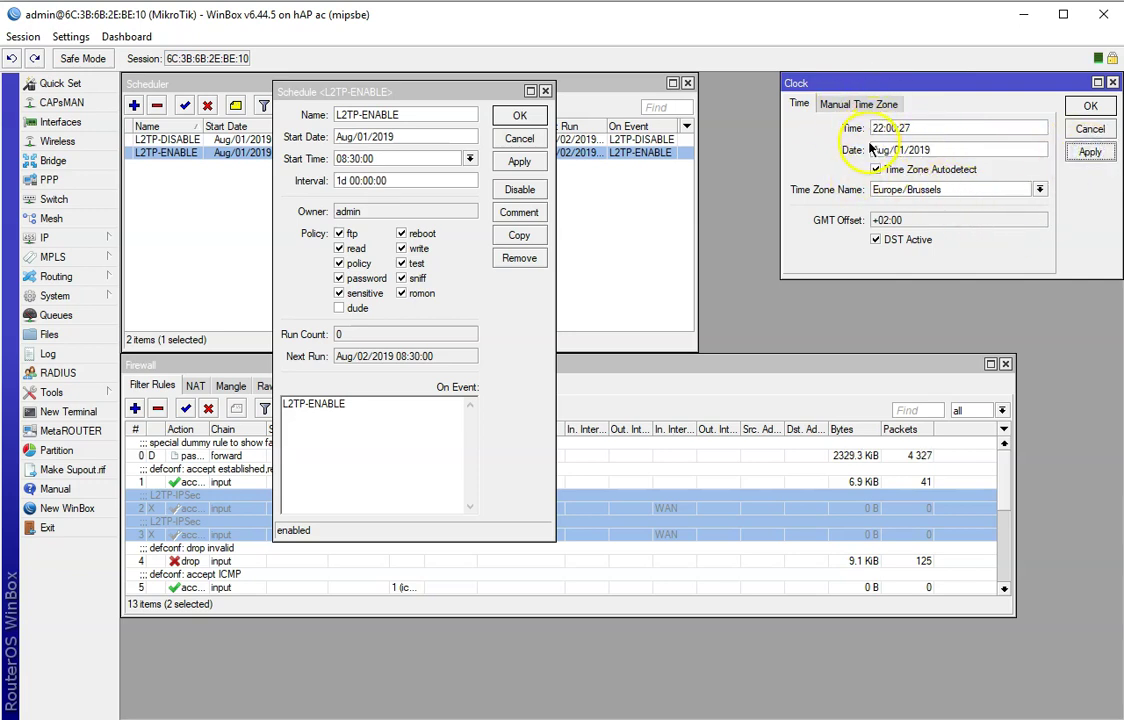
Step: Move the L2TP-ENABLE schedule clear of the scheduler list to compare its start time with the clock, then close it
{"action": "left_click", "coordinate": [423, 92]}
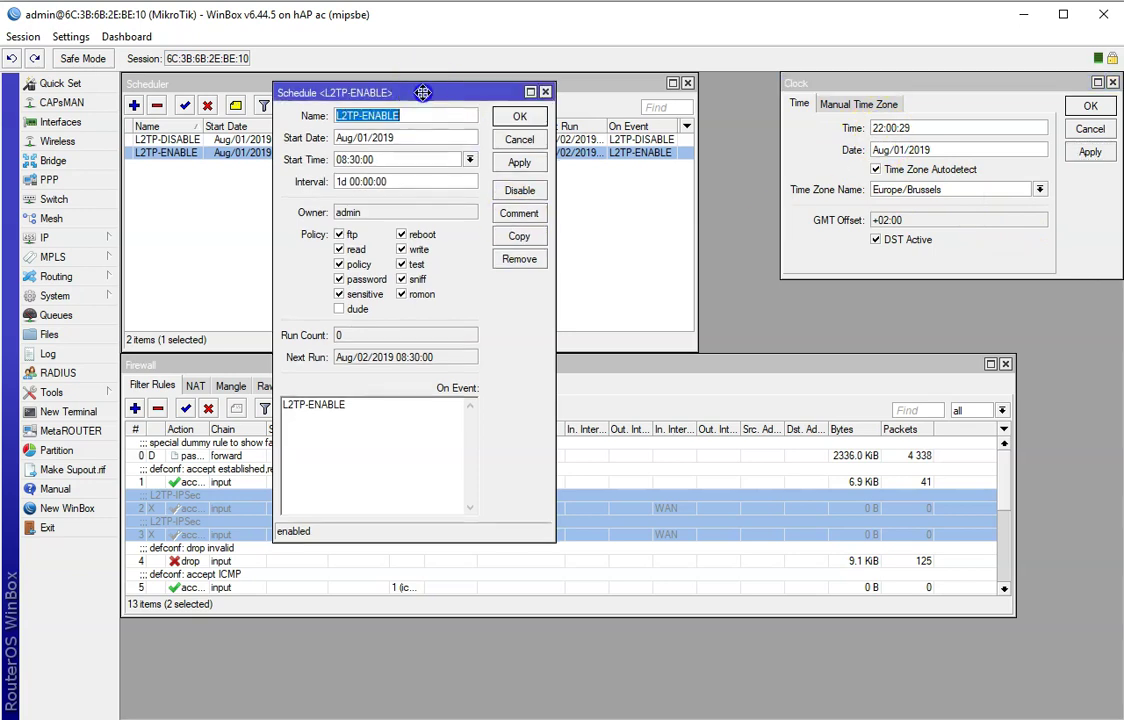
{"action": "left_click_drag", "start_coordinate": [423, 92], "coordinate": [341, 218]}
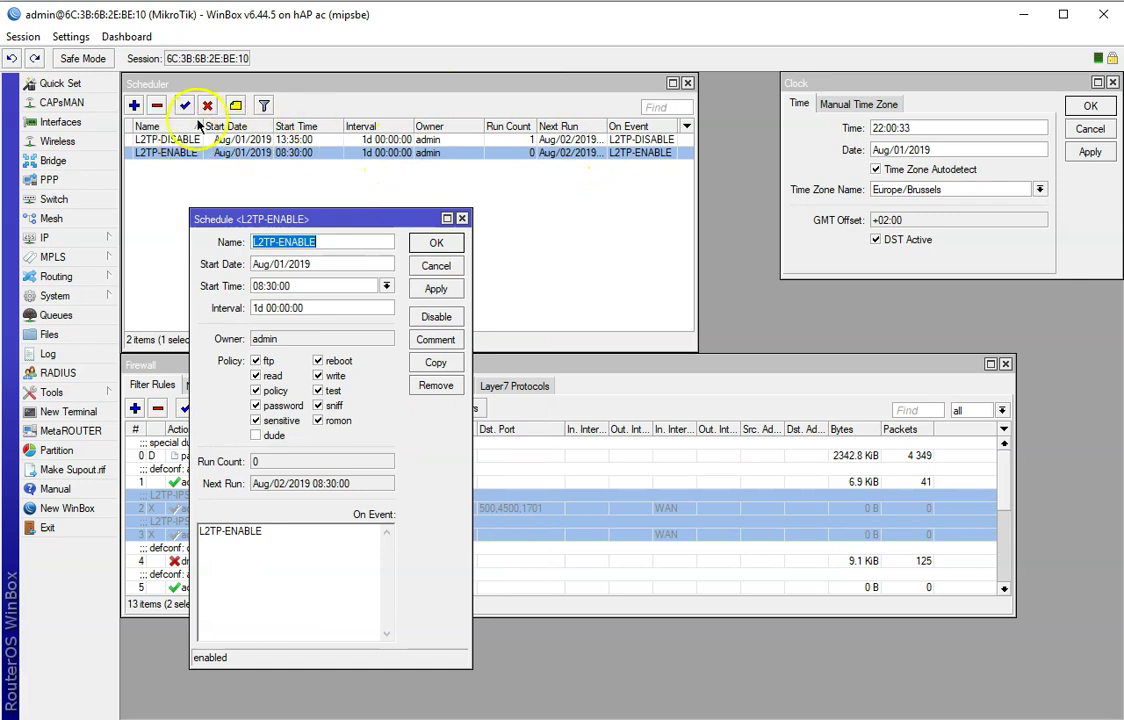
{"action": "left_click_drag", "start_coordinate": [292, 218], "coordinate": [230, 173]}
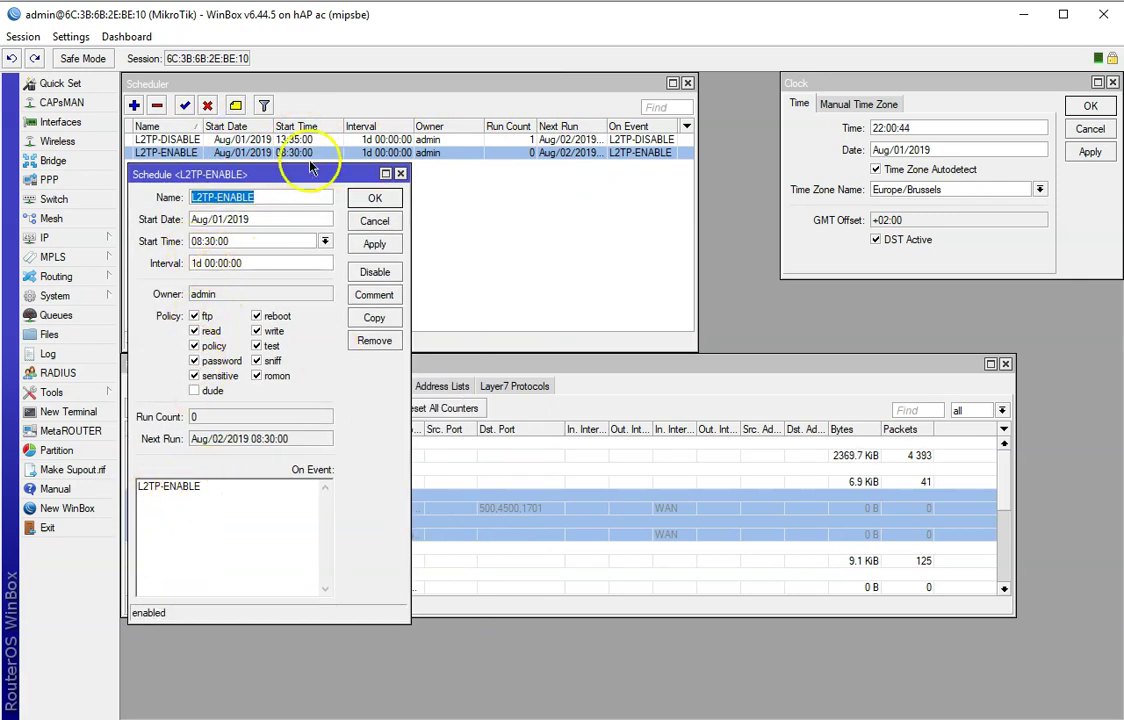
{"action": "left_click_drag", "start_coordinate": [290, 178], "coordinate": [363, 258]}
{"action": "key", "text": "Escape"}
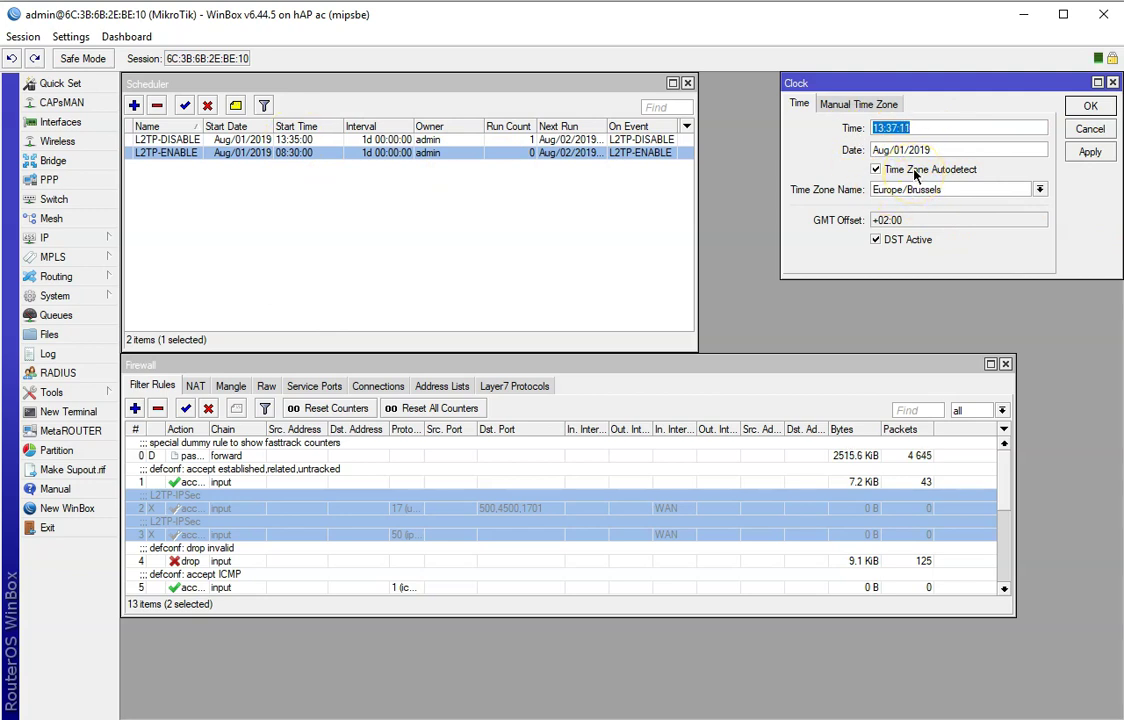
Step: With the router's clock in view, set the L2TP-ENABLE schedule's start time to 13:38:00, apply it, and close the schedule
{"action": "double_click", "coordinate": [170, 153]}
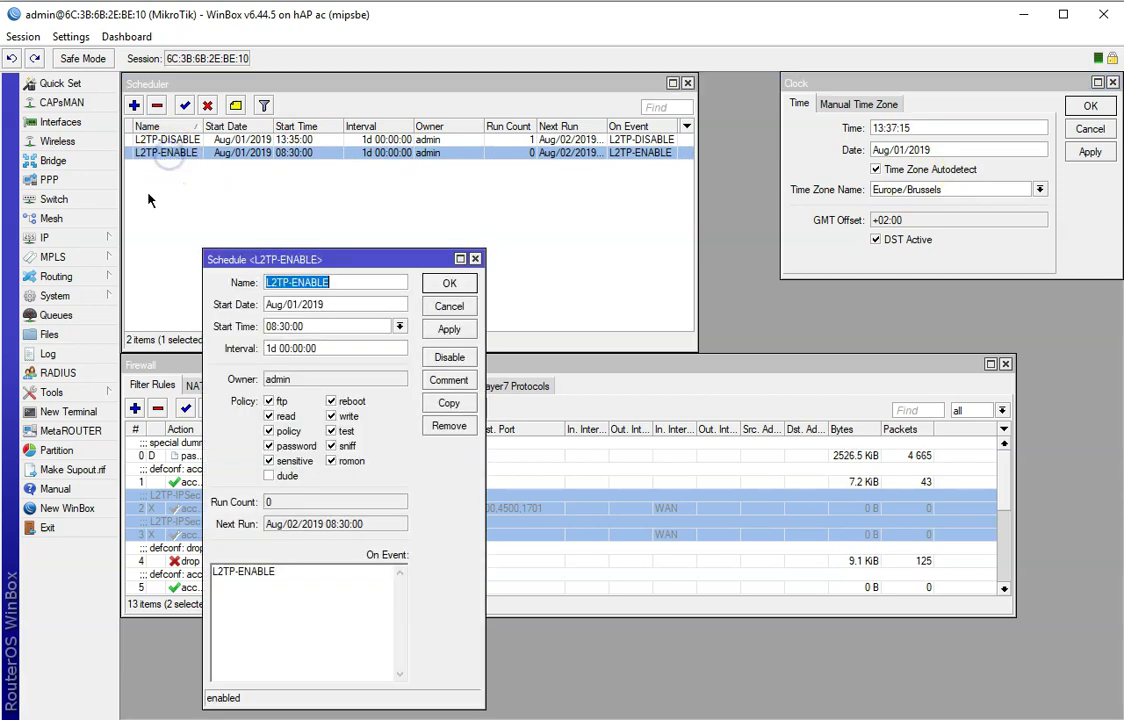
{"action": "left_click_drag", "start_coordinate": [347, 253], "coordinate": [338, 112]}
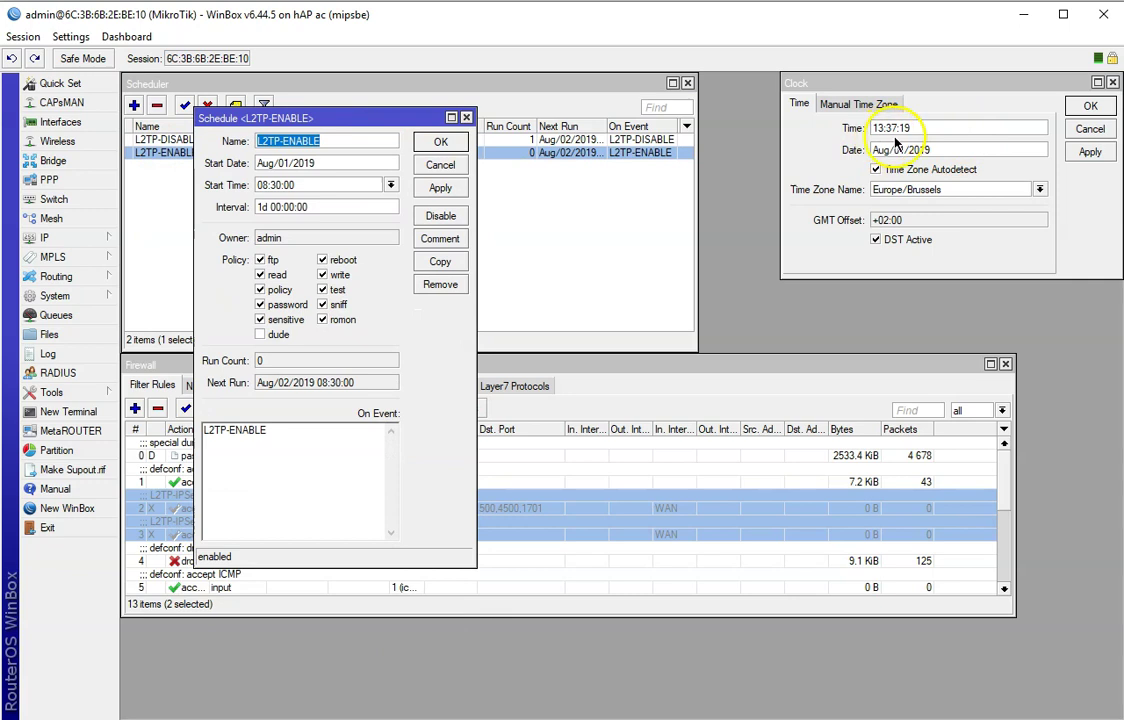
{"action": "left_click", "coordinate": [268, 185]}
{"action": "left_click_drag", "start_coordinate": [268, 185], "coordinate": [233, 182]}
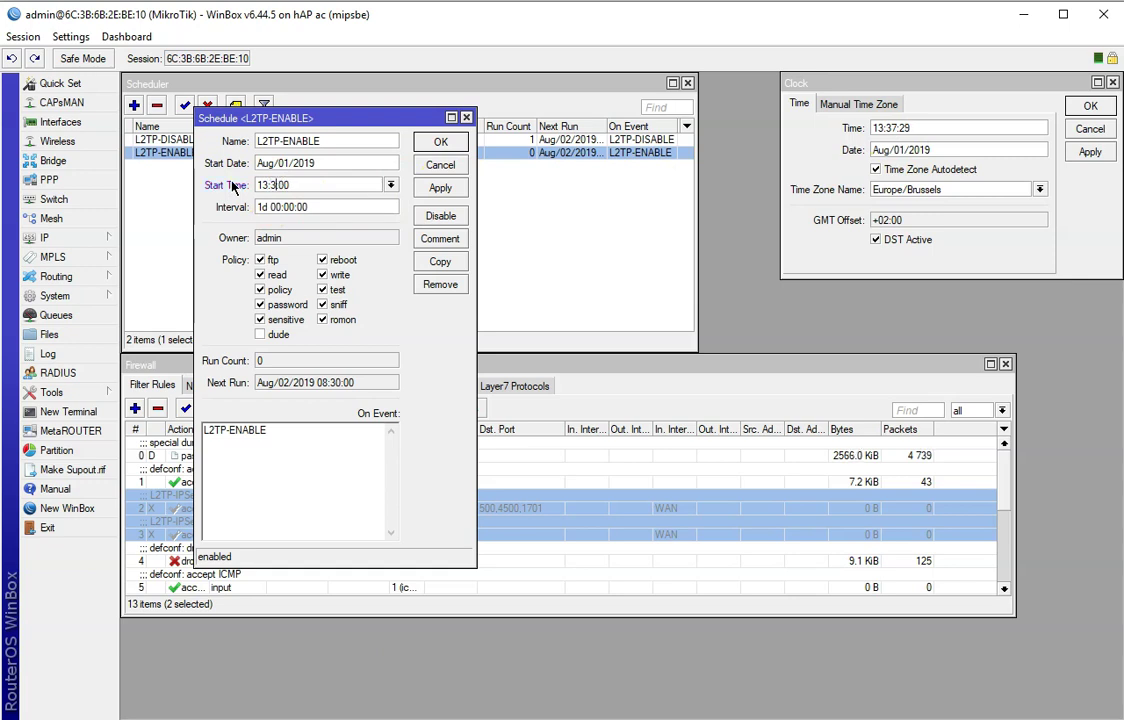
{"action": "left_click", "coordinate": [440, 188]}
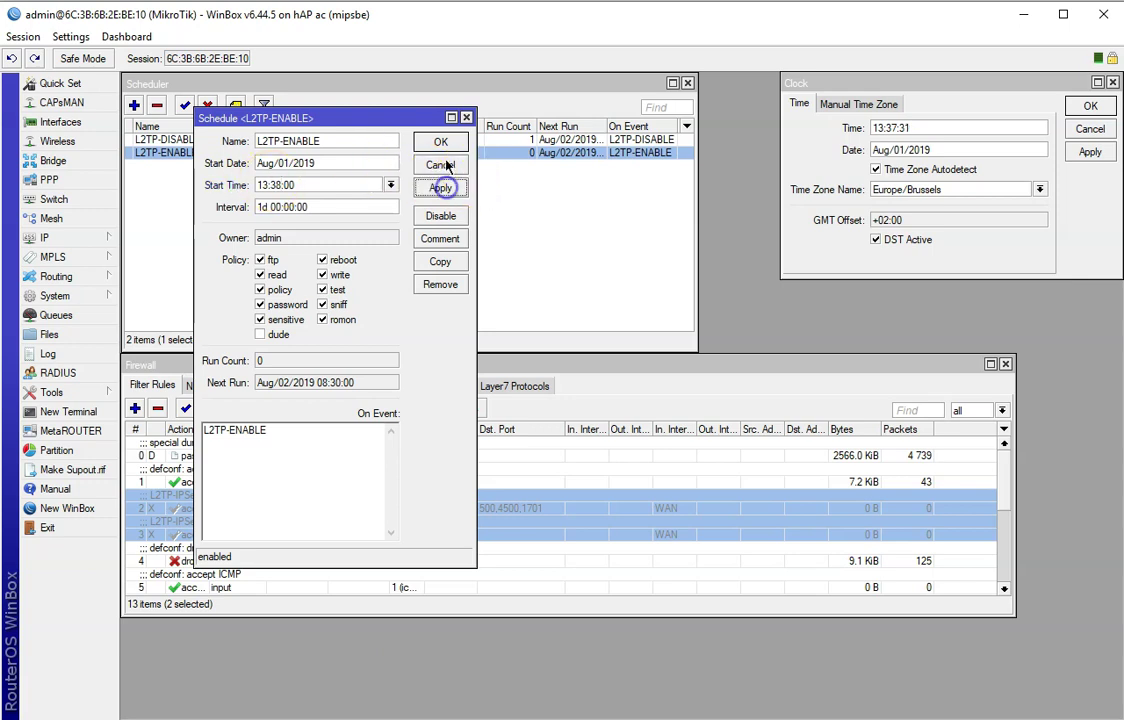
{"action": "left_click", "coordinate": [440, 144]}
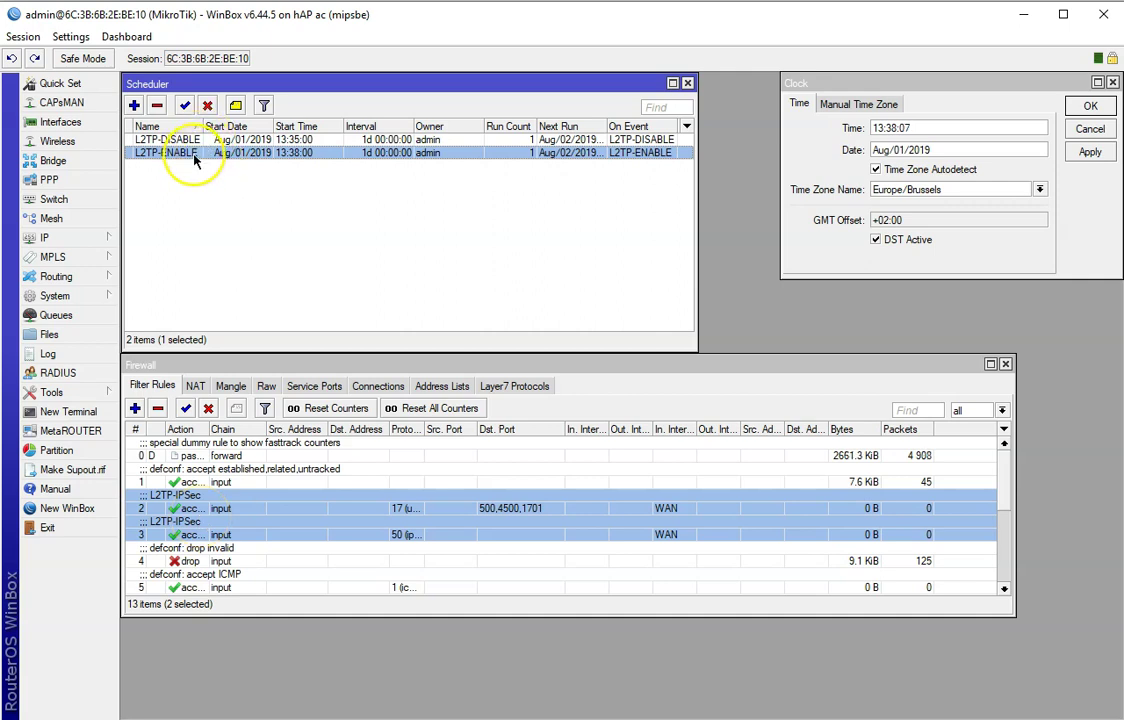
Step: Set the L2TP-DISABLE schedule's start time to 22:00:00 and save it
{"action": "double_click", "coordinate": [305, 140]}
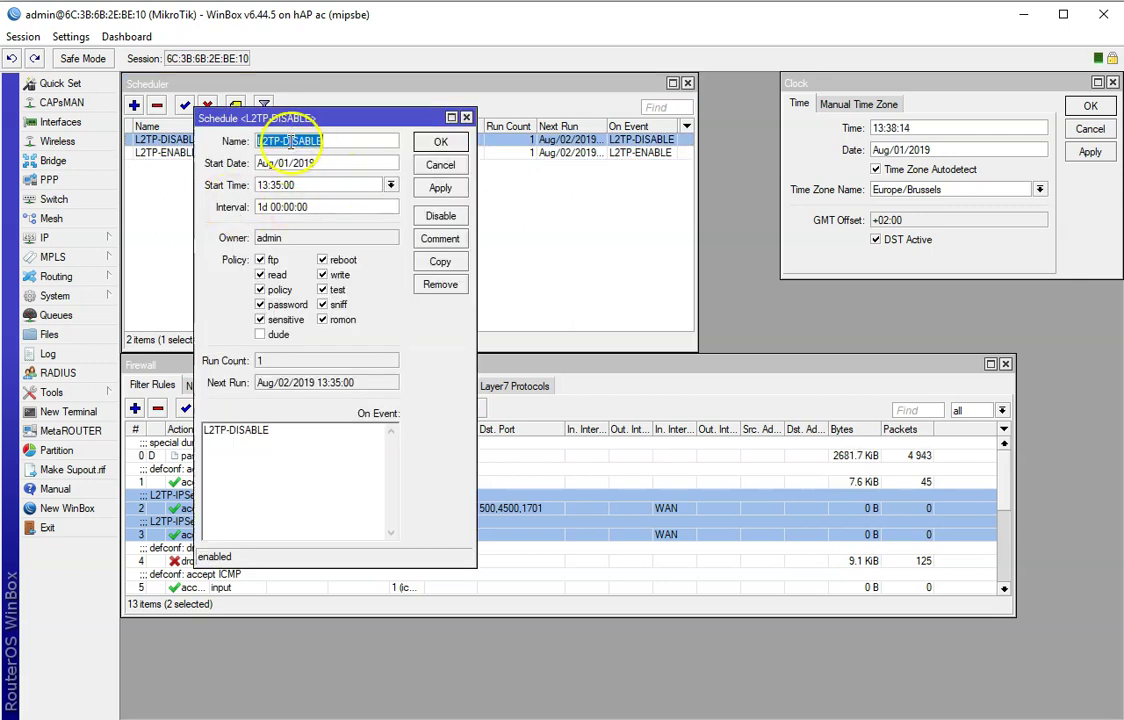
{"action": "left_click", "coordinate": [259, 185]}
{"action": "double_click", "coordinate": [264, 185]}
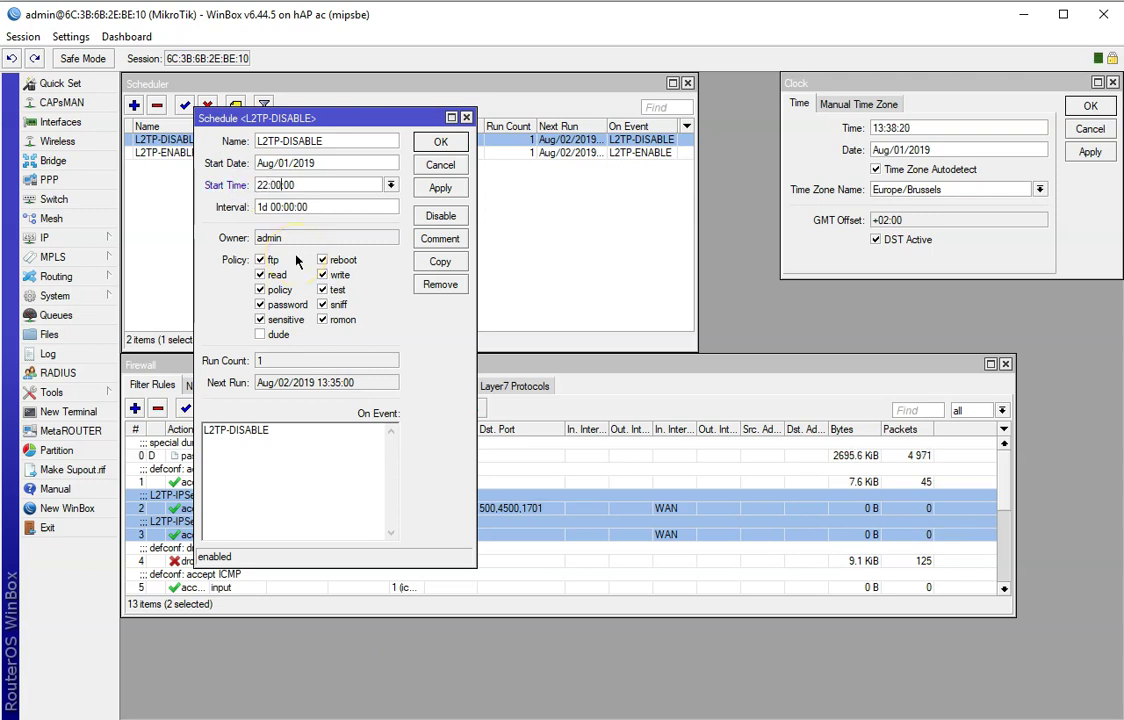
{"action": "left_click", "coordinate": [440, 141]}
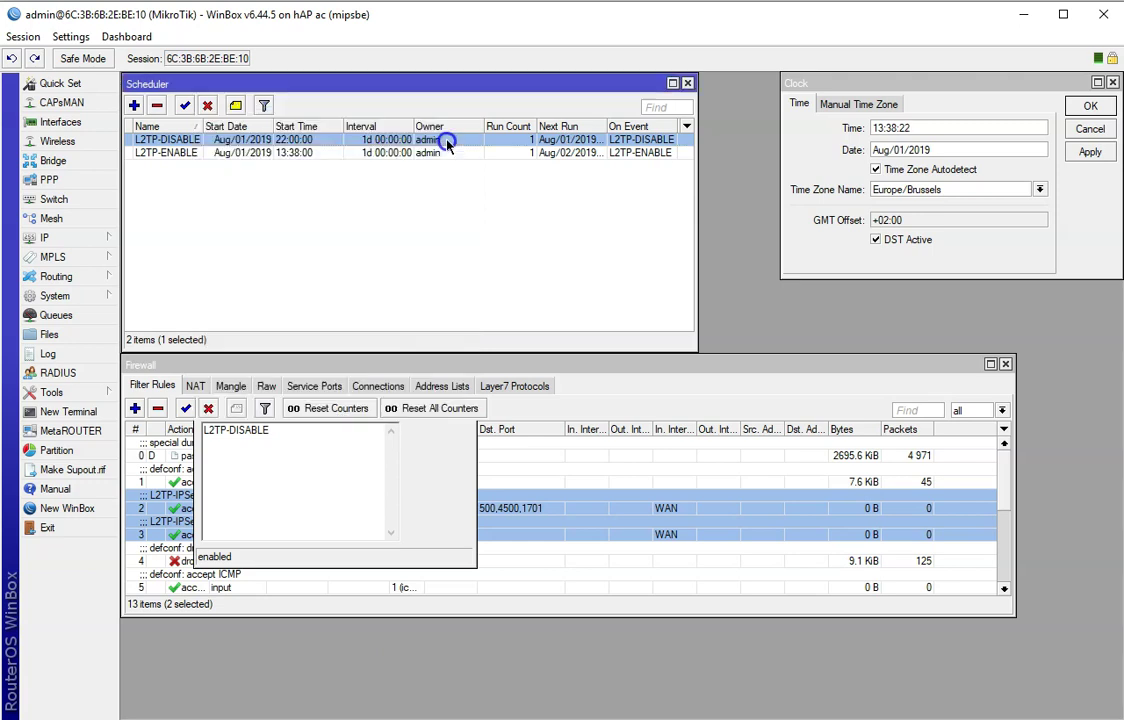
Step: Set the L2TP-ENABLE schedule's start time to 08:30:00, apply it, and close the schedule
{"action": "left_click", "coordinate": [286, 153]}
{"action": "double_click", "coordinate": [286, 153]}
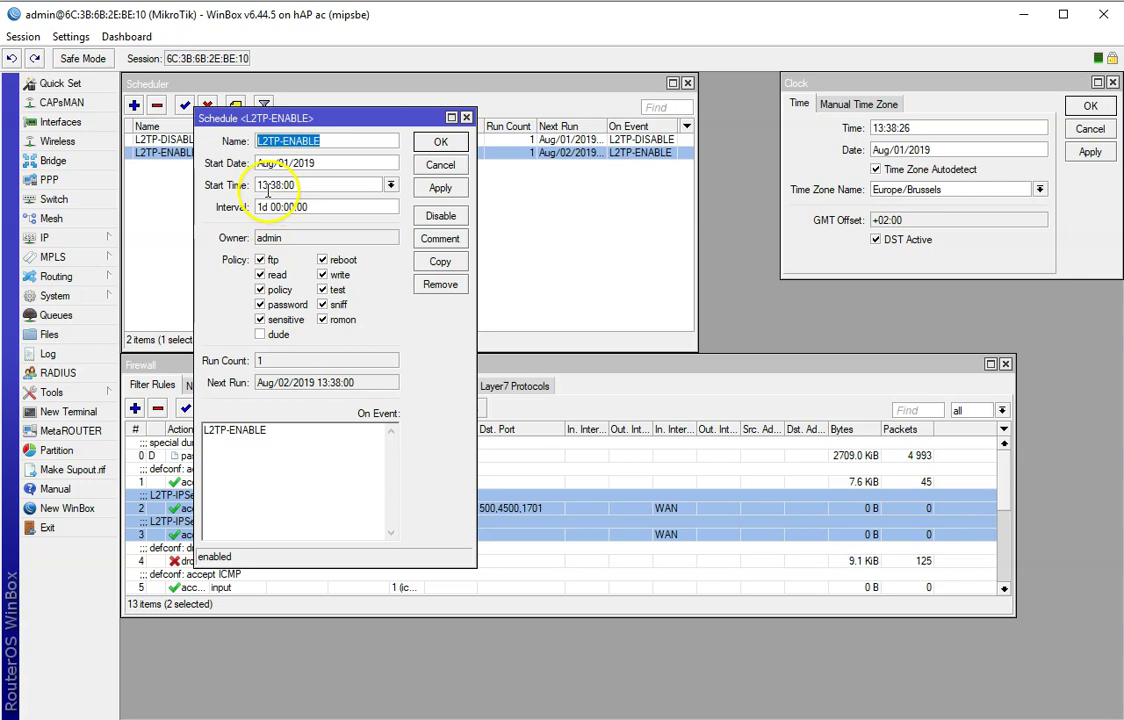
{"action": "double_click", "coordinate": [266, 185]}
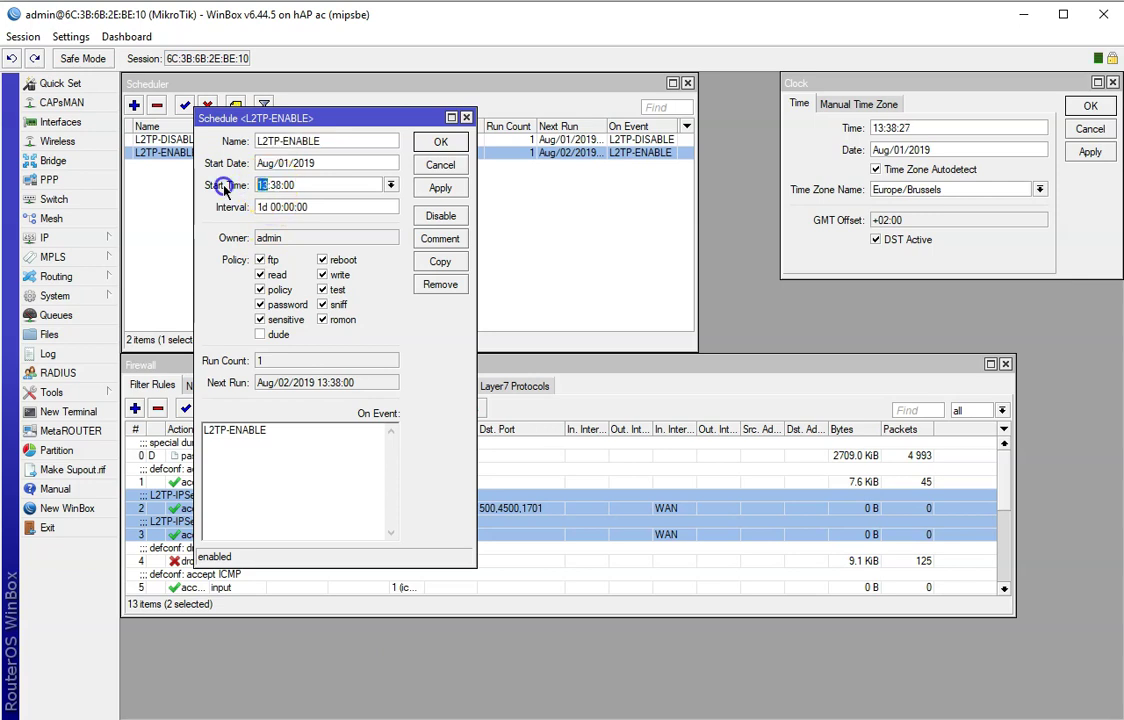
{"action": "left_click", "coordinate": [285, 185]}
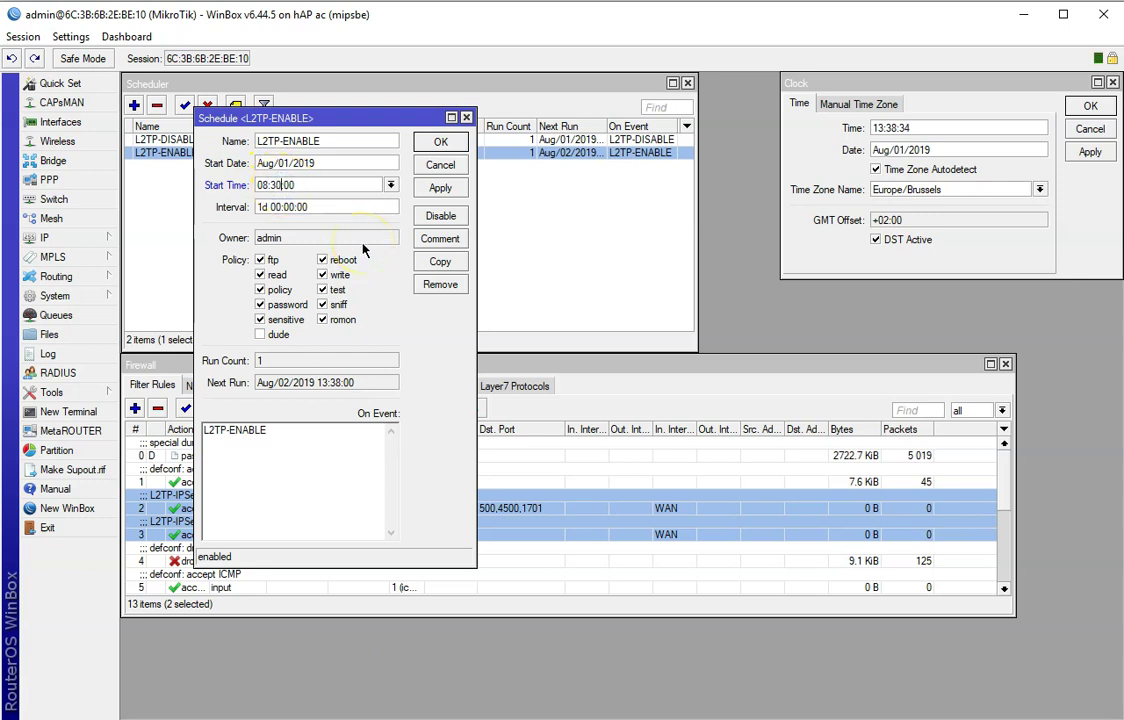
{"action": "left_click", "coordinate": [440, 192]}
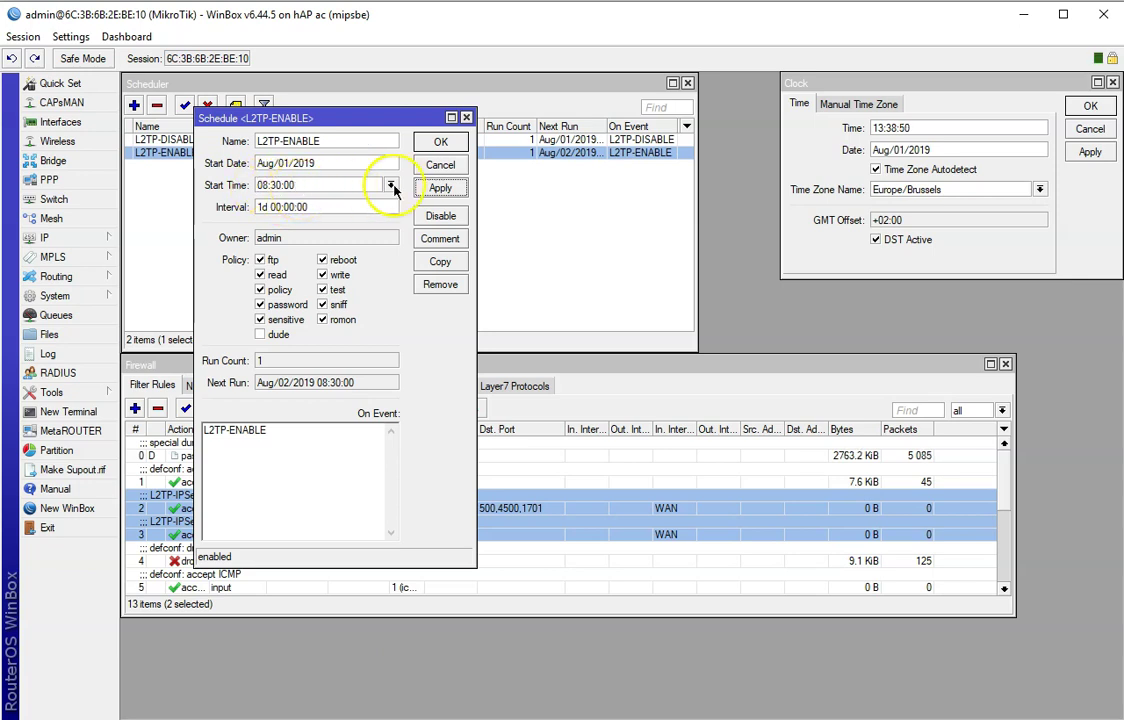
{"action": "left_click", "coordinate": [441, 142]}
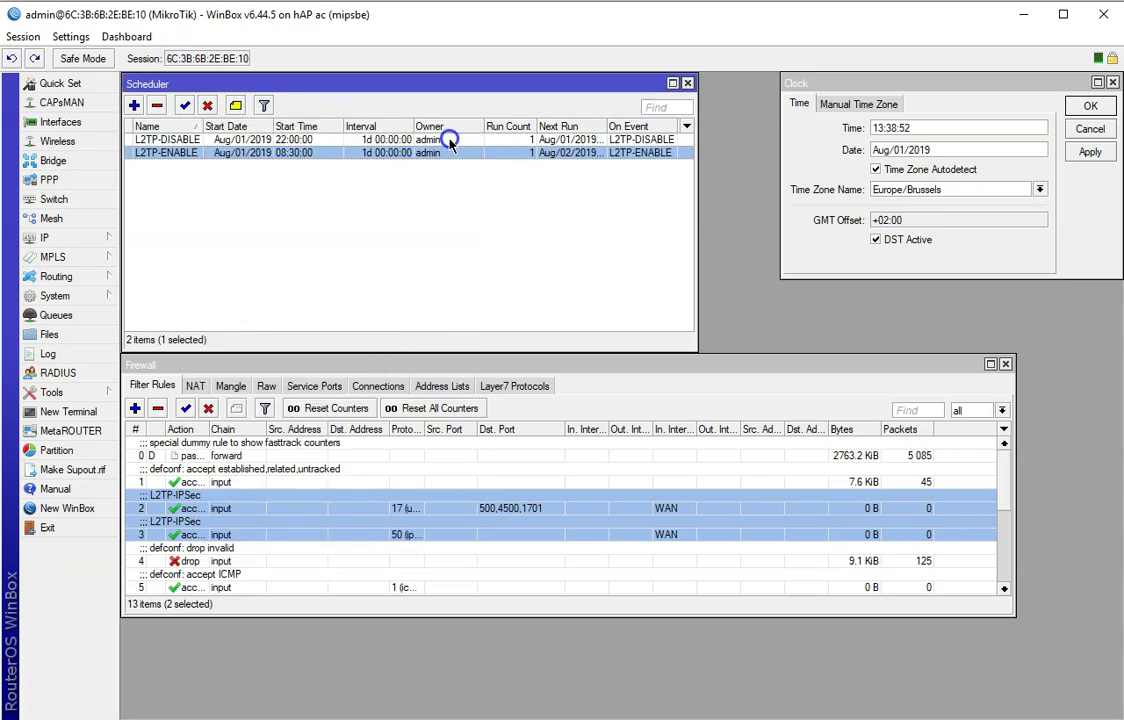
Step: Open the L2TP-DISABLE schedule to review its name, start time and next run
{"action": "double_click", "coordinate": [262, 142]}
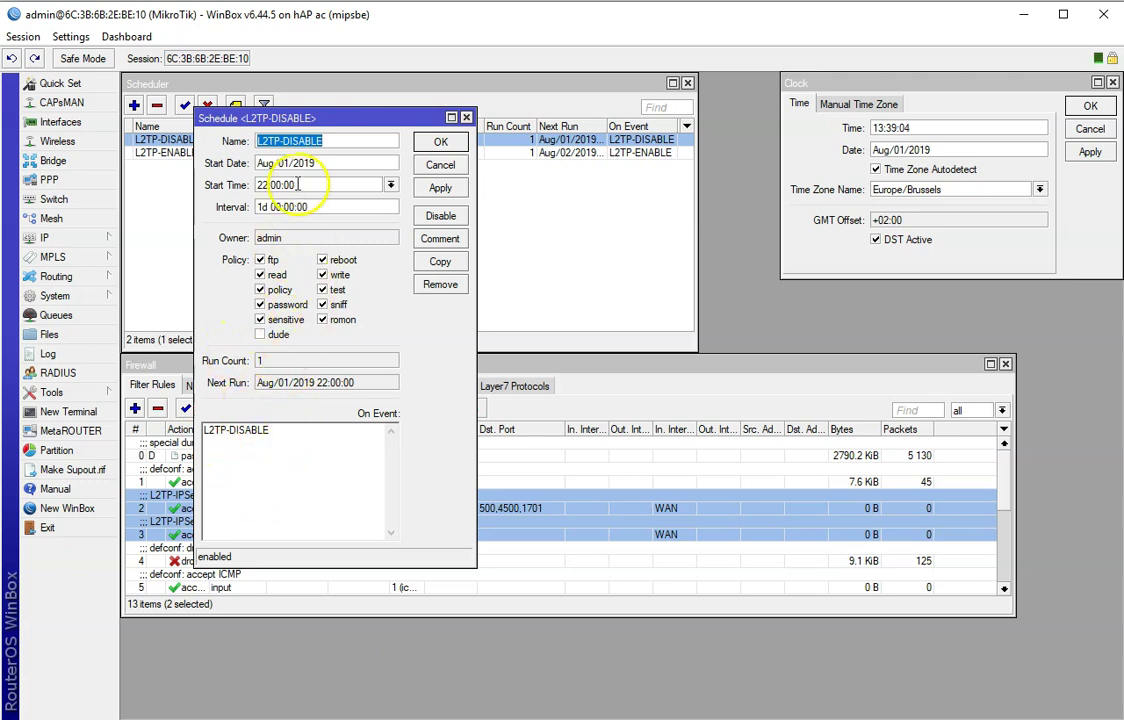
{"action": "left_click", "coordinate": [335, 143]}
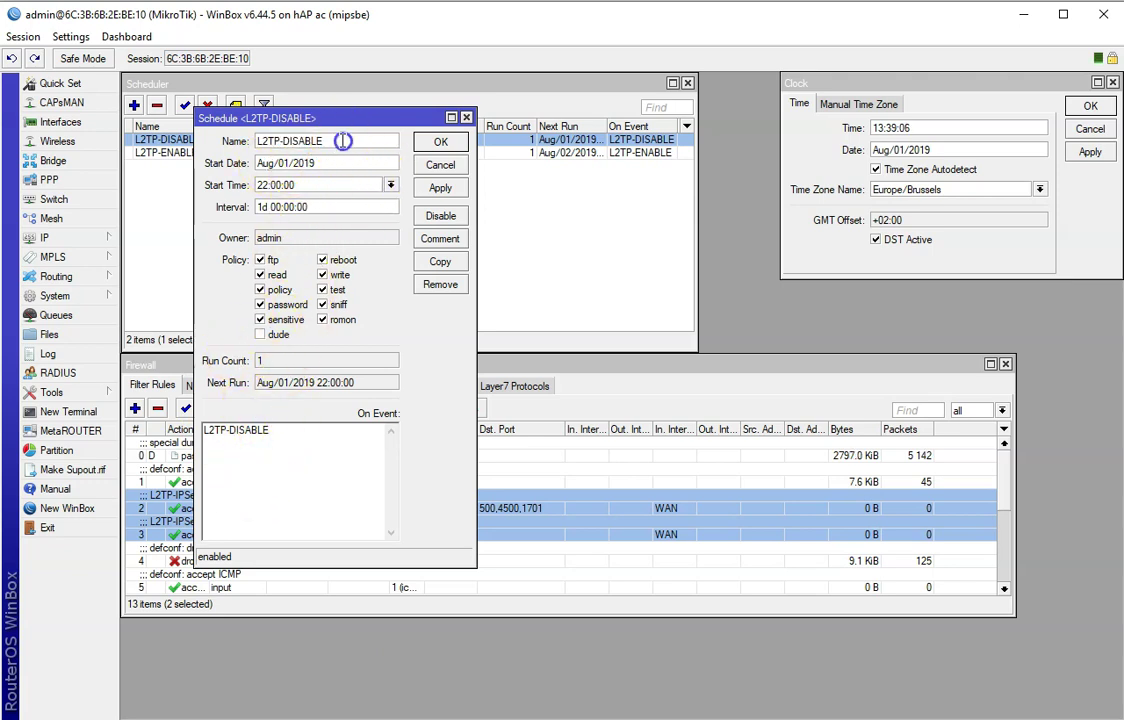